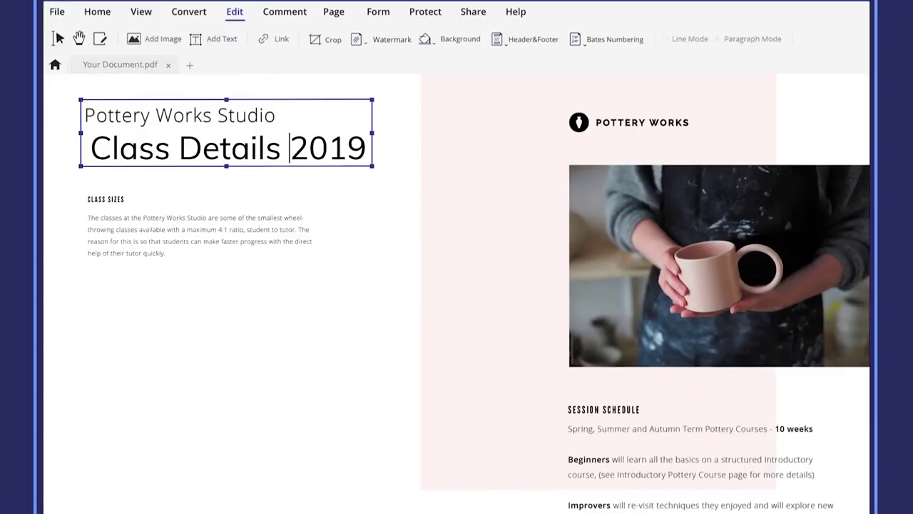
{"action": "key", "text": "shift+Home"}
{"action": "key", "text": "Delete"}
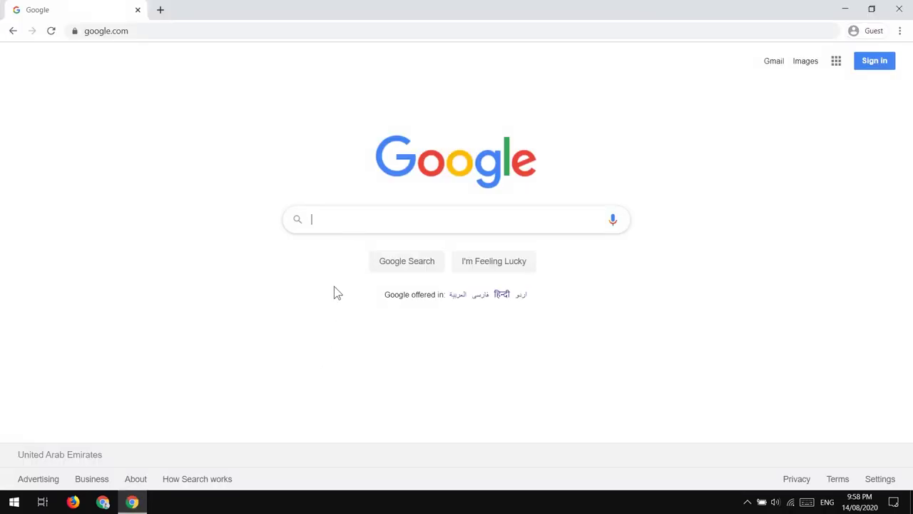
- Search Google for "edit pdf file" and look through the results for PDF editors
{"action": "type", "text": "ed"}
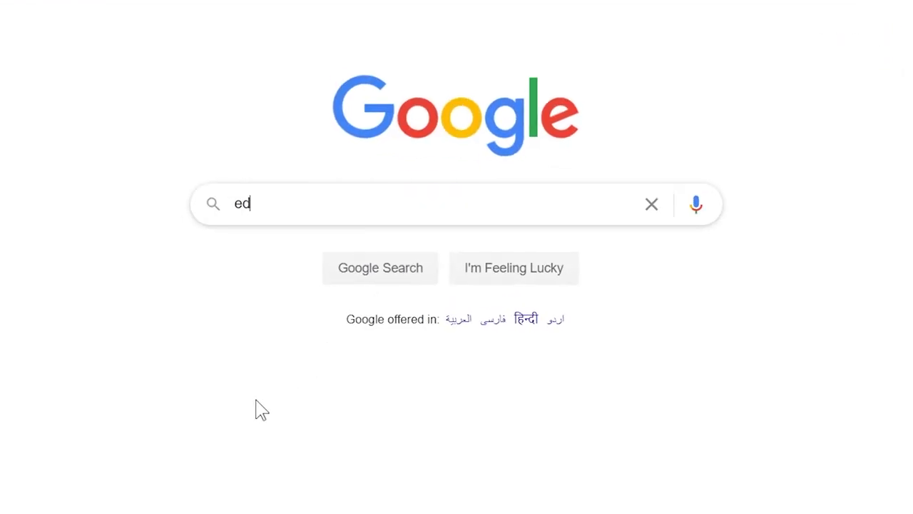
{"action": "type", "text": "it pdf file"}
{"action": "key", "text": "Return"}
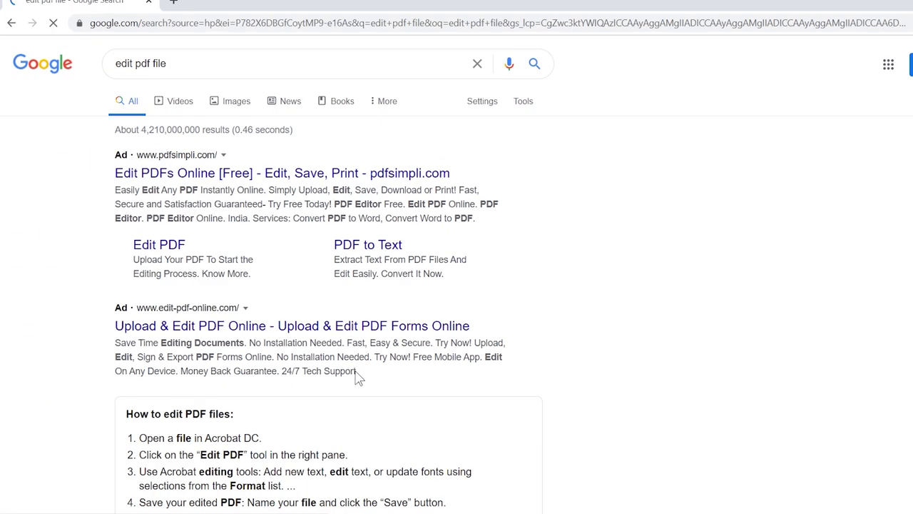
{"action": "scroll", "coordinate": [358, 378], "scroll_direction": "down", "scroll_amount": 5}
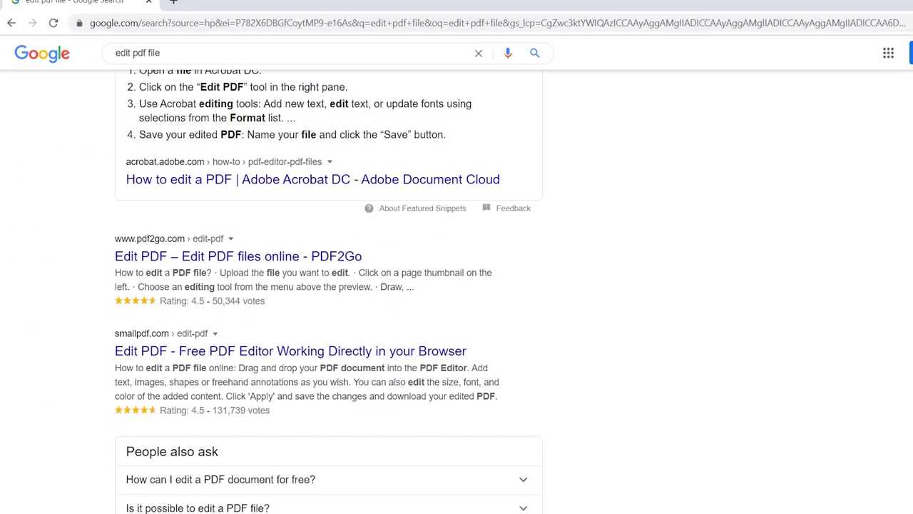
{"action": "scroll", "coordinate": [314, 47], "scroll_direction": "down", "scroll_amount": 9}
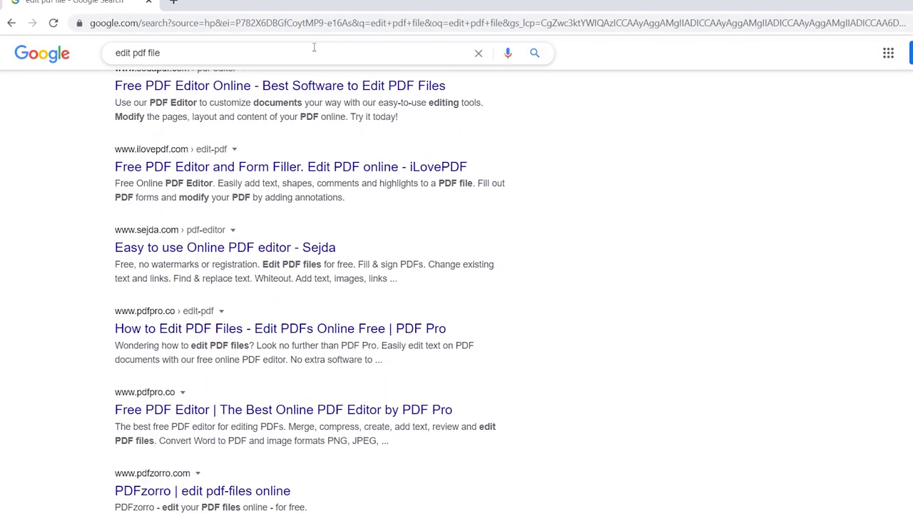
{"action": "scroll", "coordinate": [314, 47], "scroll_direction": "up", "scroll_amount": 14}
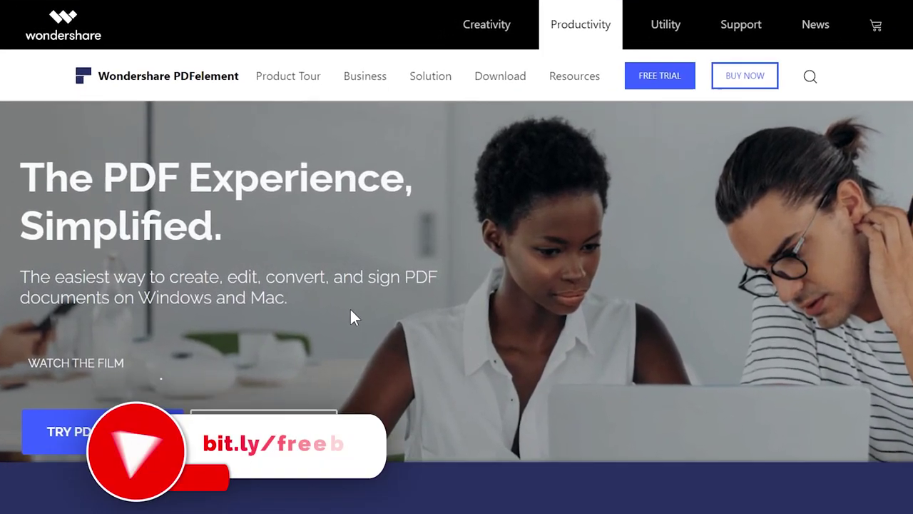
- Look through the feature overview on the Wondershare PDFelement product page
{"action": "scroll", "coordinate": [347, 313], "scroll_direction": "down", "scroll_amount": 7}
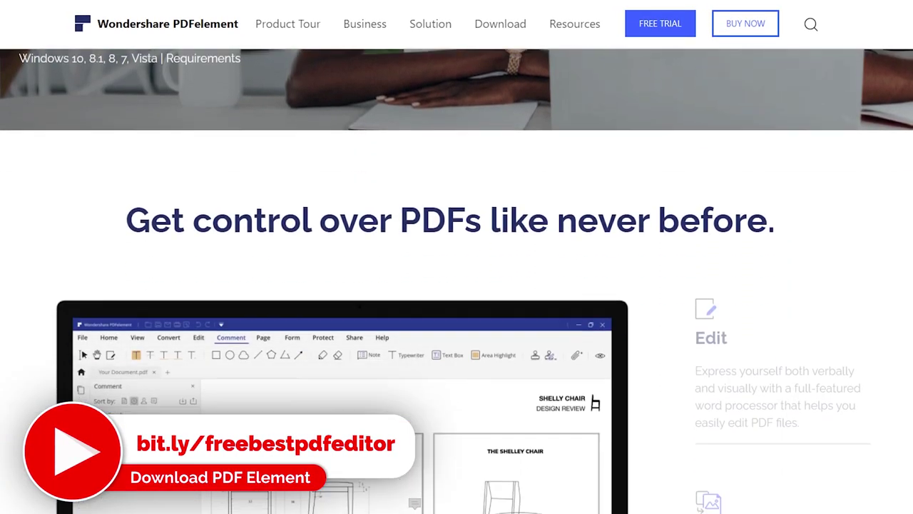
{"action": "scroll", "coordinate": [457, 281], "scroll_direction": "down", "scroll_amount": 1}
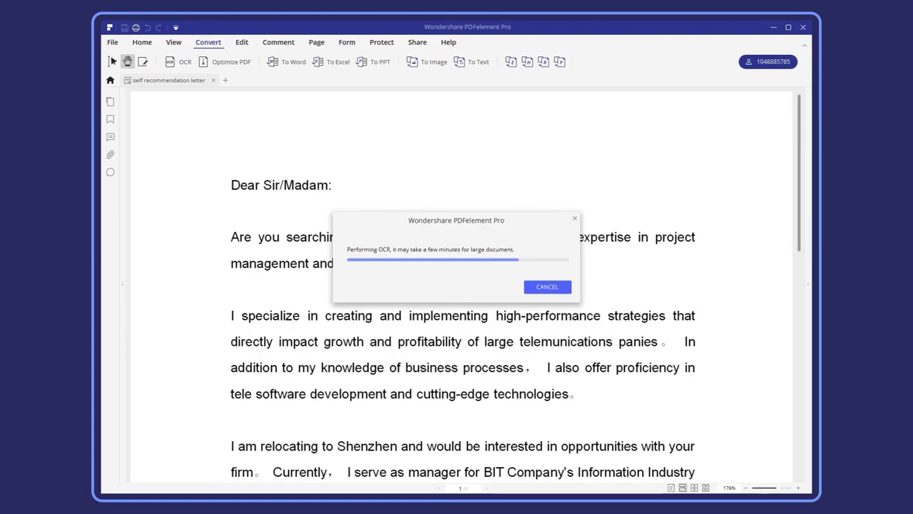
{"action": "key", "text": "Delete"}
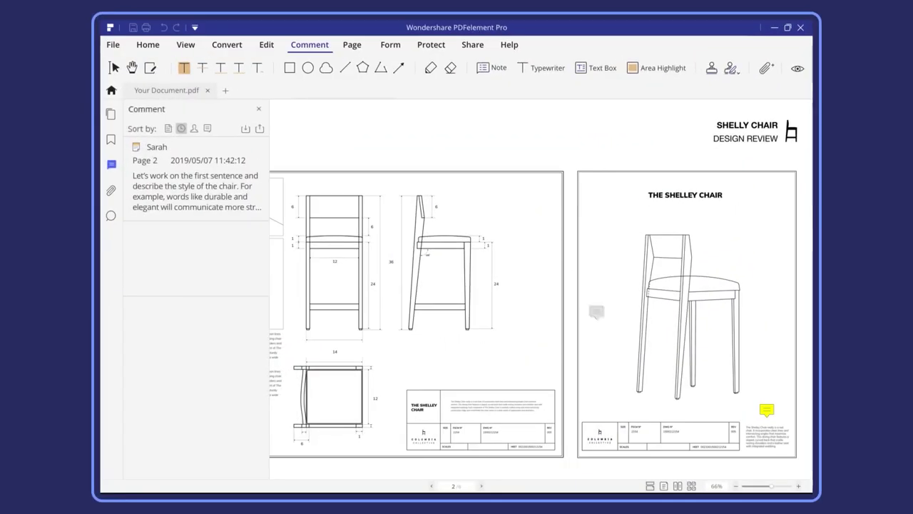
- Add a sticky note beside the chair drawing reading "Looks great! Can I also see the mockup of the table height option for this design?"
{"action": "left_click", "coordinate": [630, 348]}
{"action": "type", "text": "\" Looks great! Can I also see the mockup of the table height"}
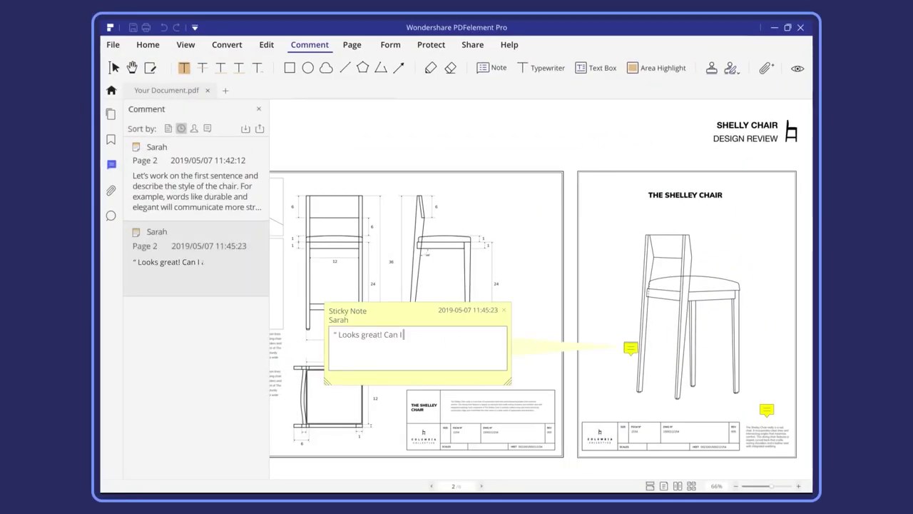
{"action": "type", "text": " option for this design?"}
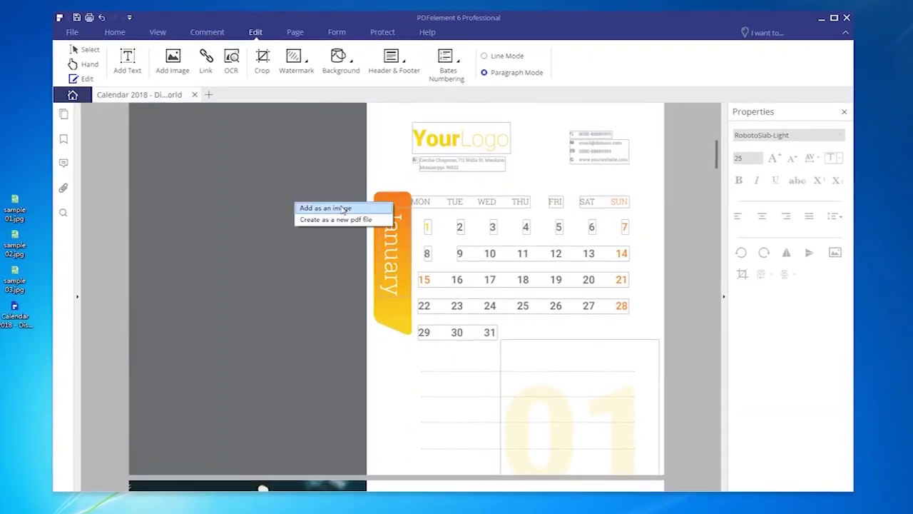
- Insert the picture into the calendar PDF as an image instead of creating a new PDF file
{"action": "left_click", "coordinate": [343, 208]}
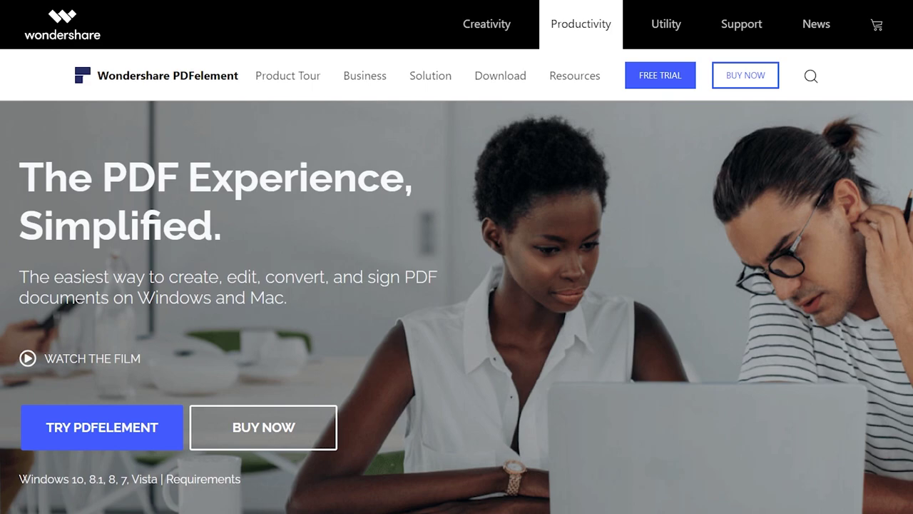
{"action": "scroll", "coordinate": [876, 256], "scroll_direction": "down", "scroll_amount": 2}
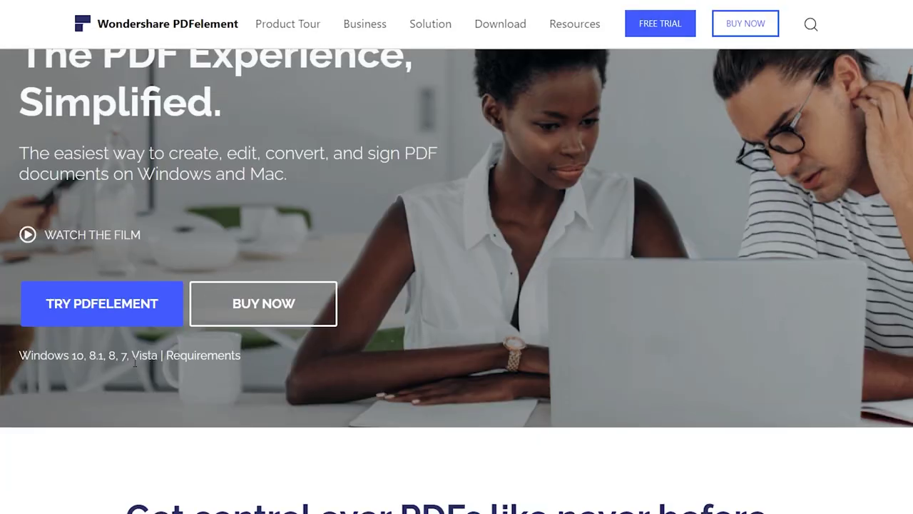
{"action": "scroll", "coordinate": [104, 353], "scroll_direction": "up", "scroll_amount": 2}
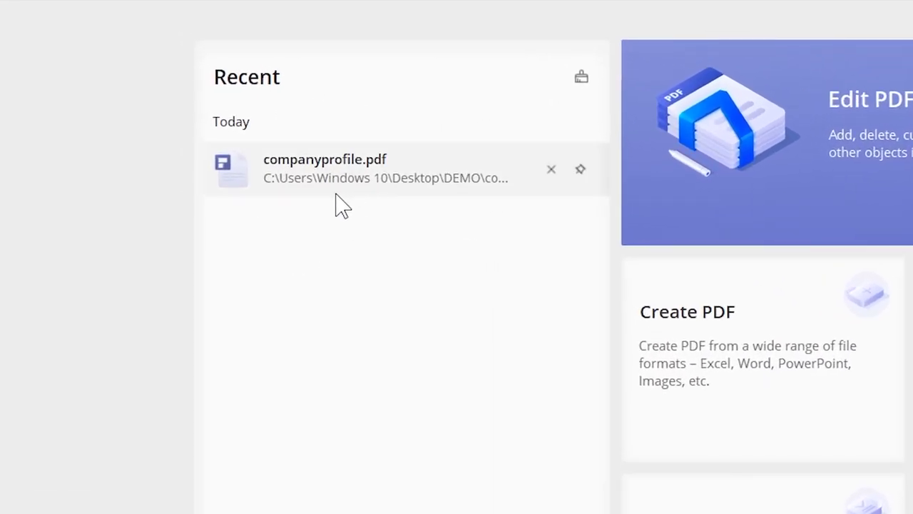
- Clear all items from the recent files list
{"action": "left_click", "coordinate": [581, 77]}
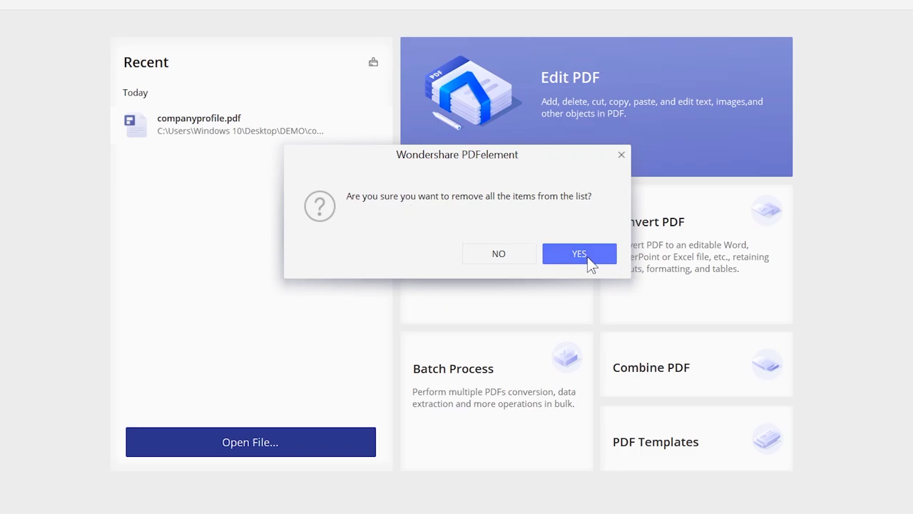
{"action": "left_click", "coordinate": [579, 254]}
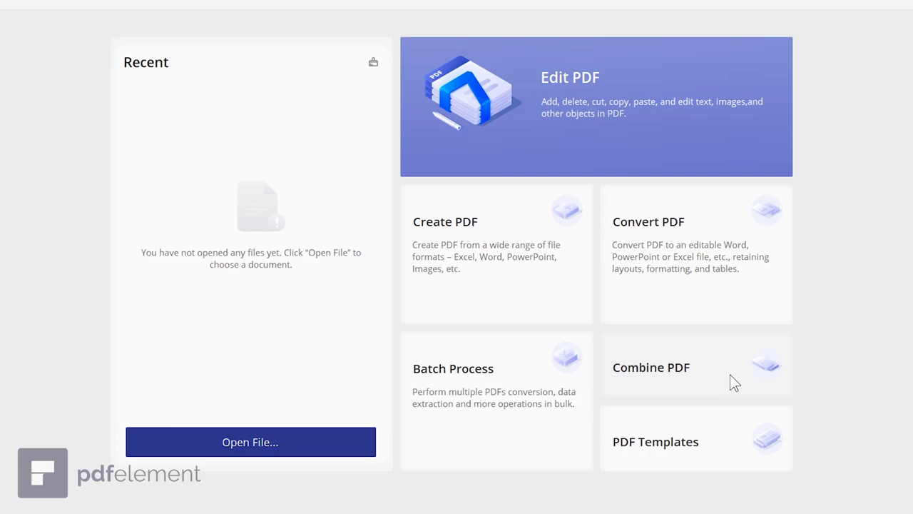
- Look through the popular and Business templates in the PDF template library and close the library
{"action": "left_click", "coordinate": [703, 447]}
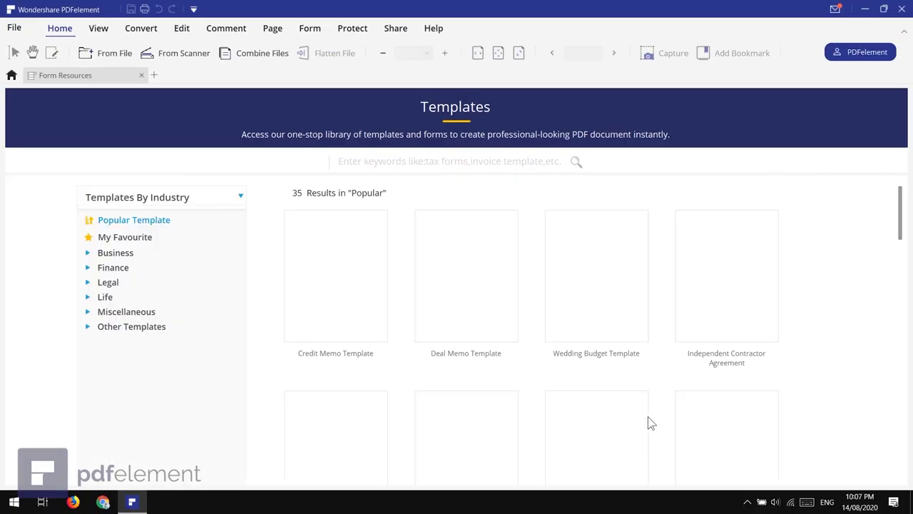
{"action": "scroll", "coordinate": [903, 231], "scroll_direction": "down", "scroll_amount": 3}
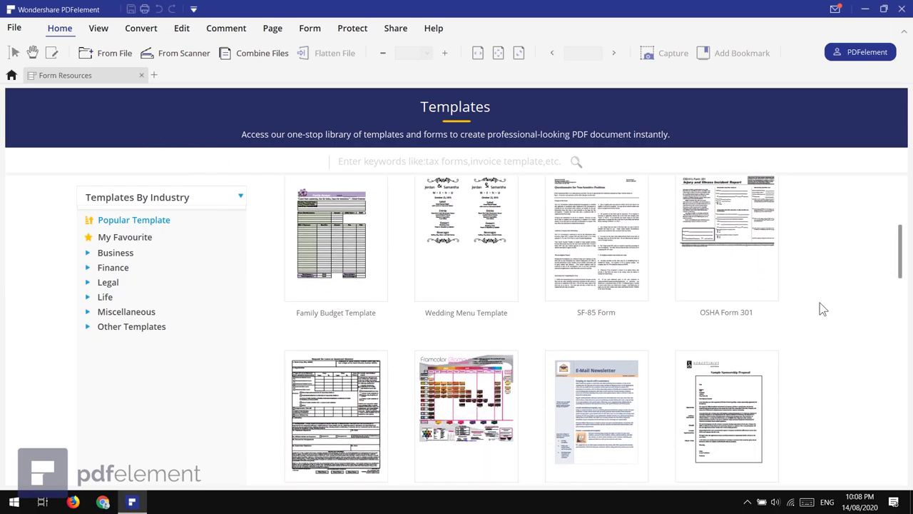
{"action": "scroll", "coordinate": [820, 303], "scroll_direction": "down", "scroll_amount": 2}
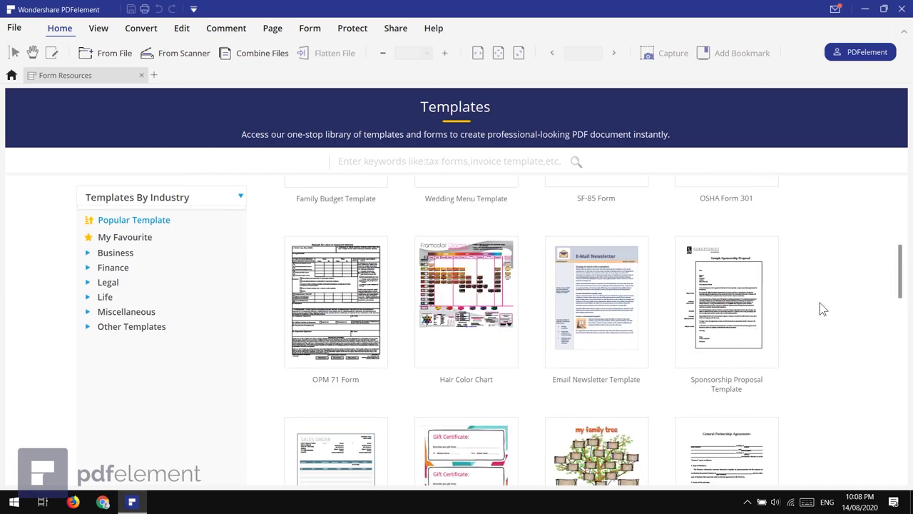
{"action": "left_click", "coordinate": [88, 254]}
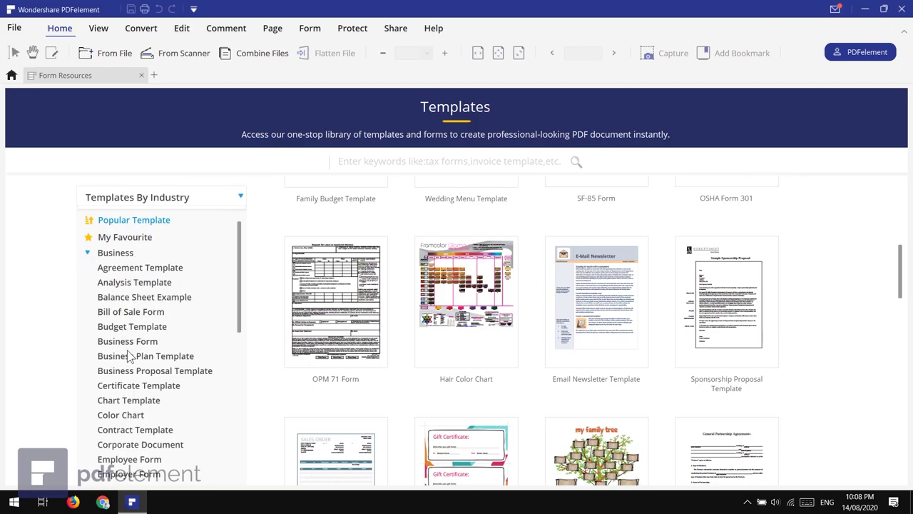
{"action": "left_click", "coordinate": [150, 370]}
{"action": "left_click", "coordinate": [141, 75]}
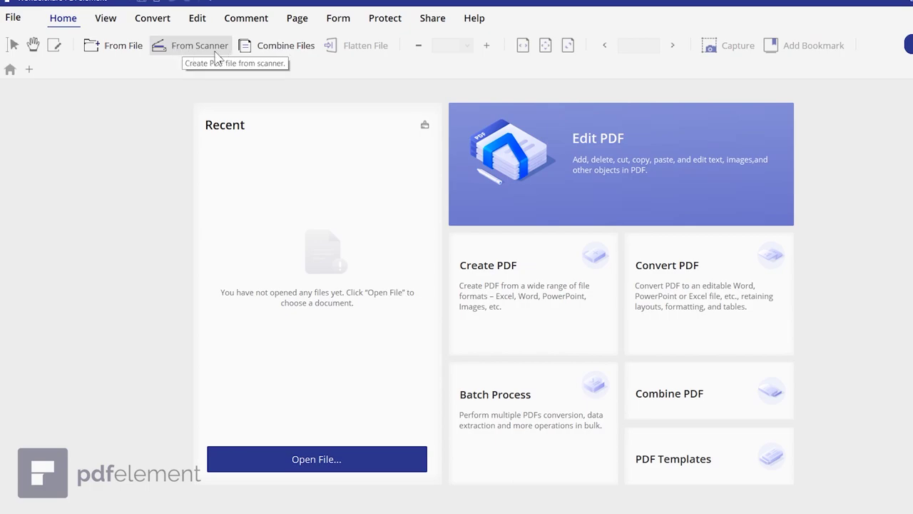
- Examine the scanner choices and scan settings for creating a PDF from a scanner, and leave without scanning
{"action": "left_click", "coordinate": [199, 46]}
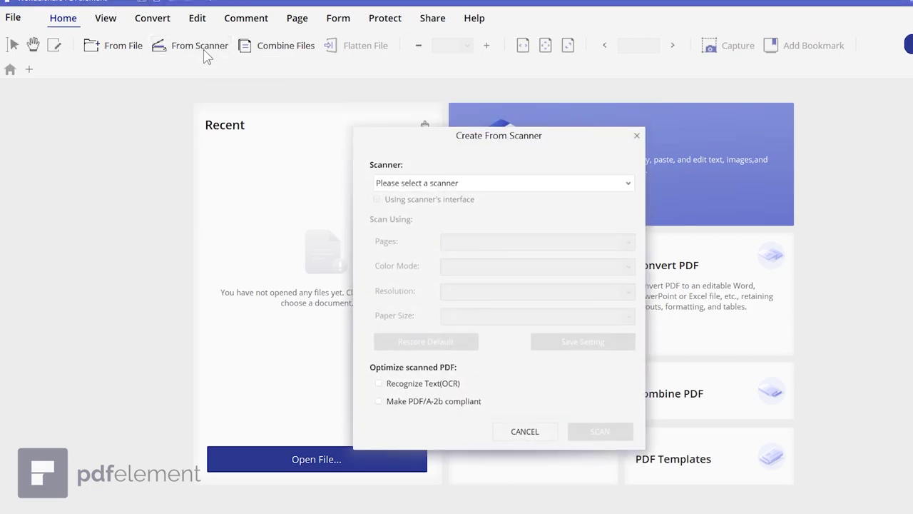
{"action": "left_click", "coordinate": [381, 183]}
{"action": "left_click", "coordinate": [468, 196]}
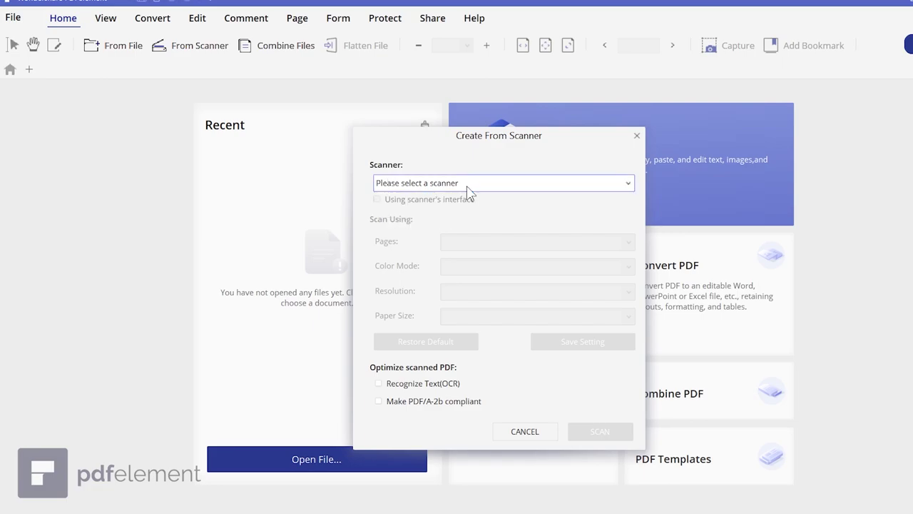
{"action": "left_click", "coordinate": [525, 431]}
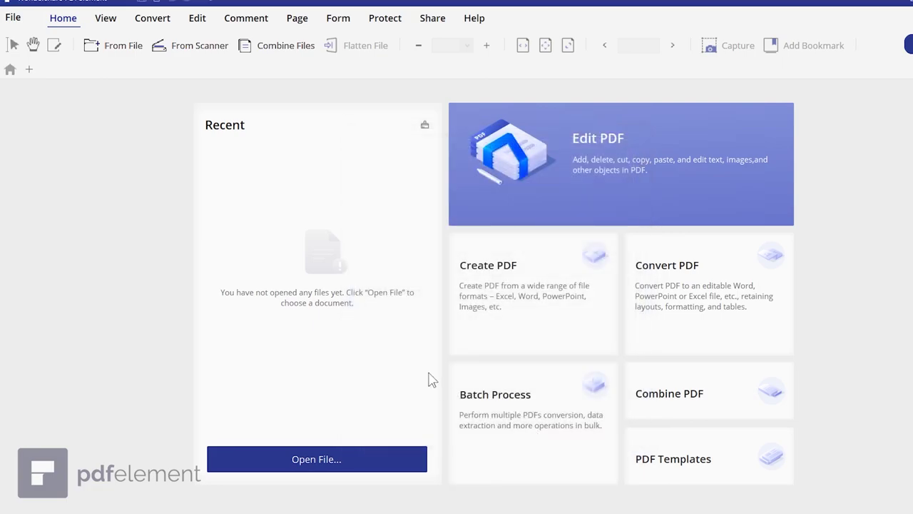
- Open pdf.pdf from the desktop's DEMO folder as the source file, displaying the folder's contents as large icons
{"action": "left_click", "coordinate": [122, 47]}
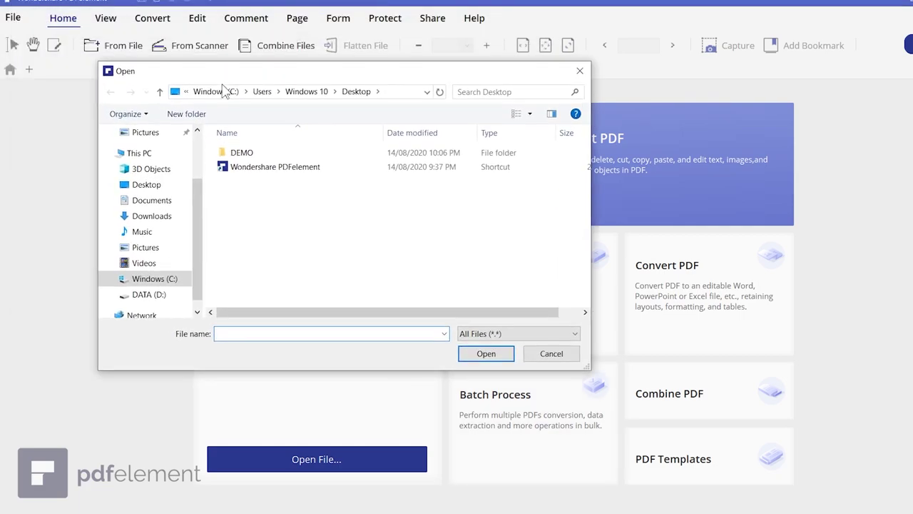
{"action": "double_click", "coordinate": [243, 164]}
{"action": "left_click", "coordinate": [548, 128]}
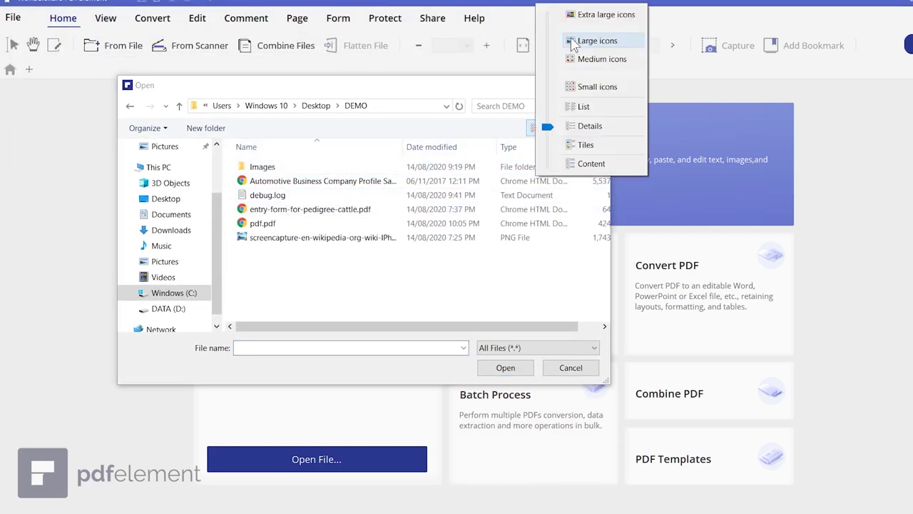
{"action": "left_click", "coordinate": [574, 41]}
{"action": "left_click_drag", "start_coordinate": [602, 161], "coordinate": [605, 252]}
{"action": "left_click_drag", "start_coordinate": [608, 383], "coordinate": [745, 492]}
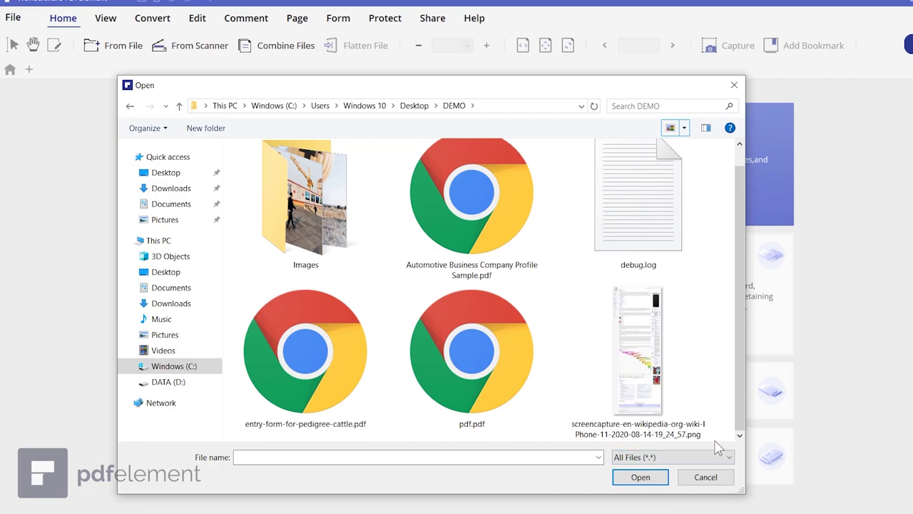
{"action": "left_click", "coordinate": [487, 388]}
{"action": "left_click", "coordinate": [626, 478]}
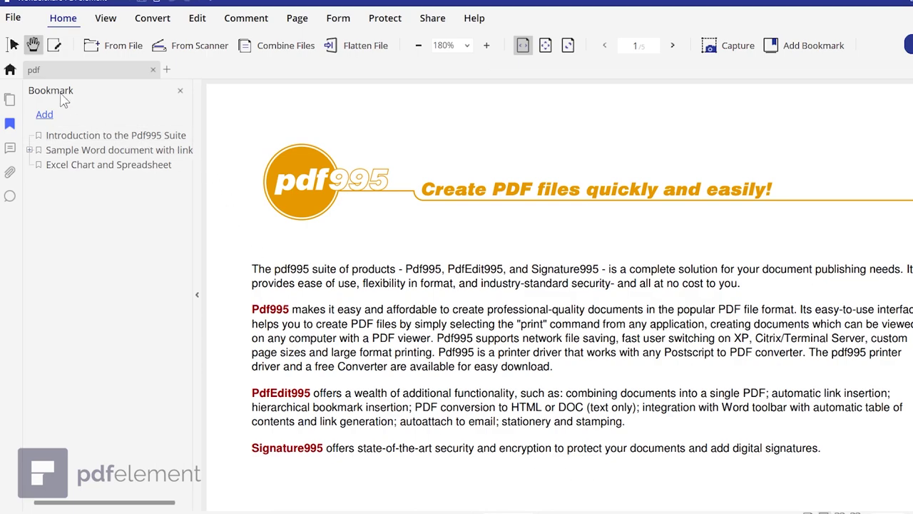
- Hide the bookmark list and zoom the document out to 100% and back in to 125%
{"action": "left_click", "coordinate": [180, 93]}
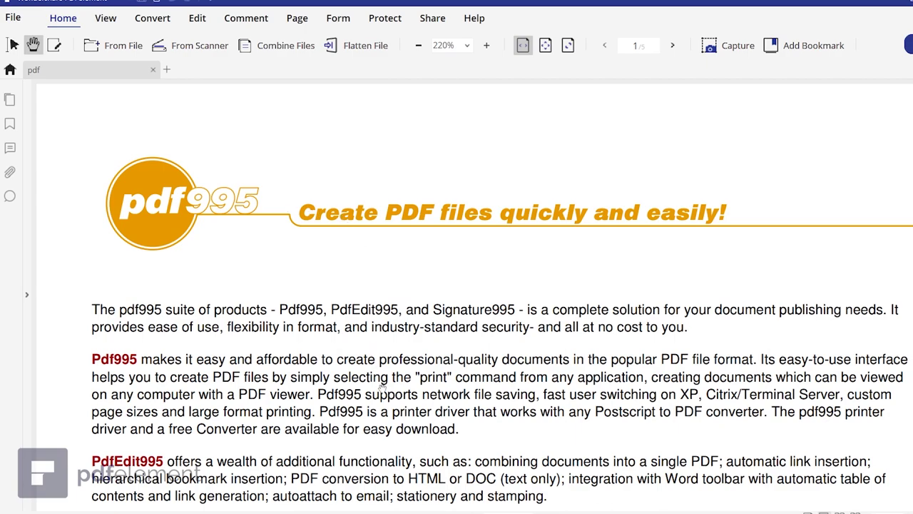
{"action": "left_click", "coordinate": [419, 47]}
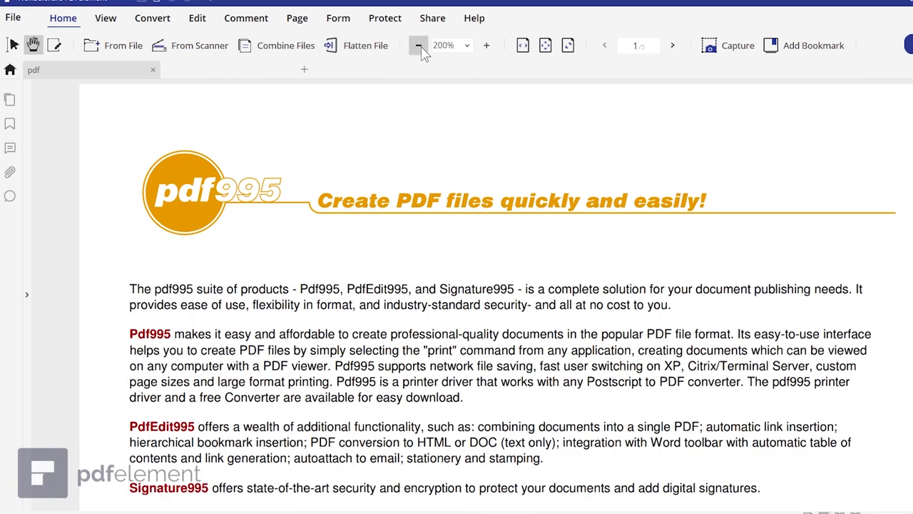
{"action": "left_click", "coordinate": [420, 47]}
{"action": "left_click", "coordinate": [419, 47]}
{"action": "left_click", "coordinate": [419, 47]}
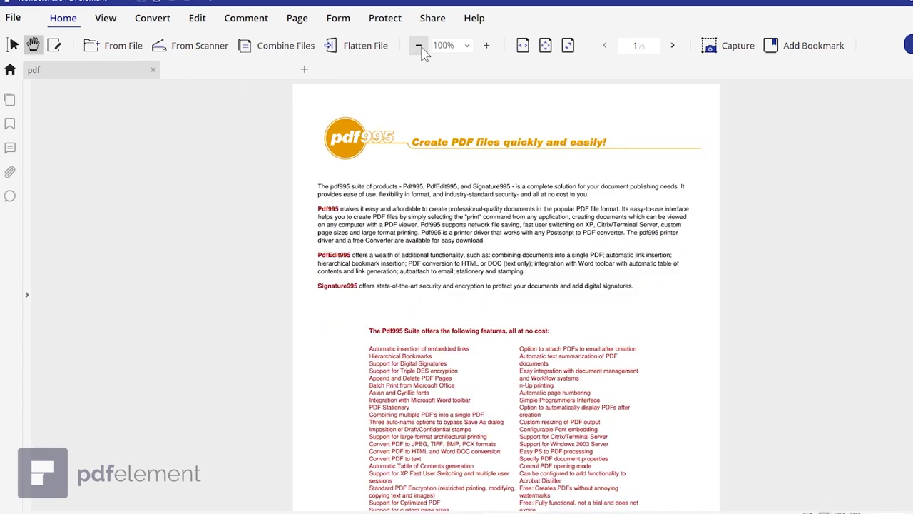
{"action": "left_click", "coordinate": [485, 45]}
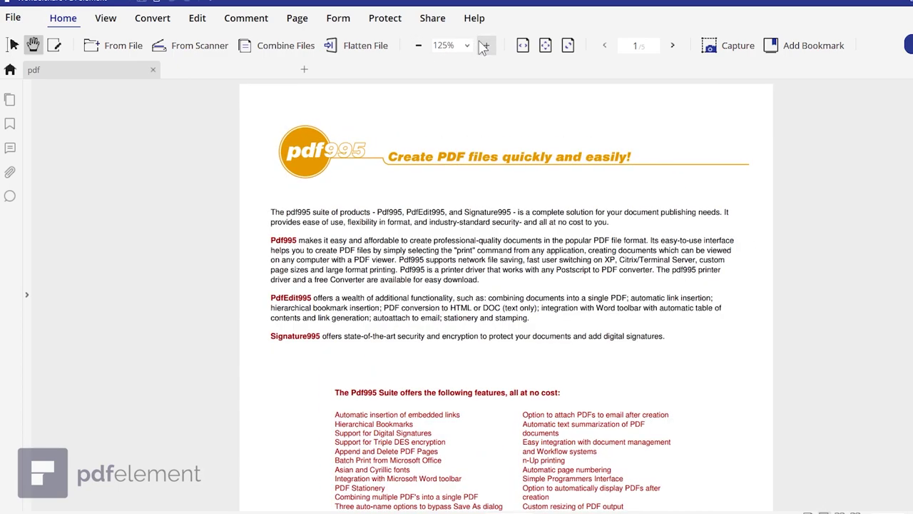
- Compare the fit-width and fit-page views of the document and set its zoom to 150%
{"action": "left_click", "coordinate": [523, 45]}
{"action": "left_click", "coordinate": [545, 46]}
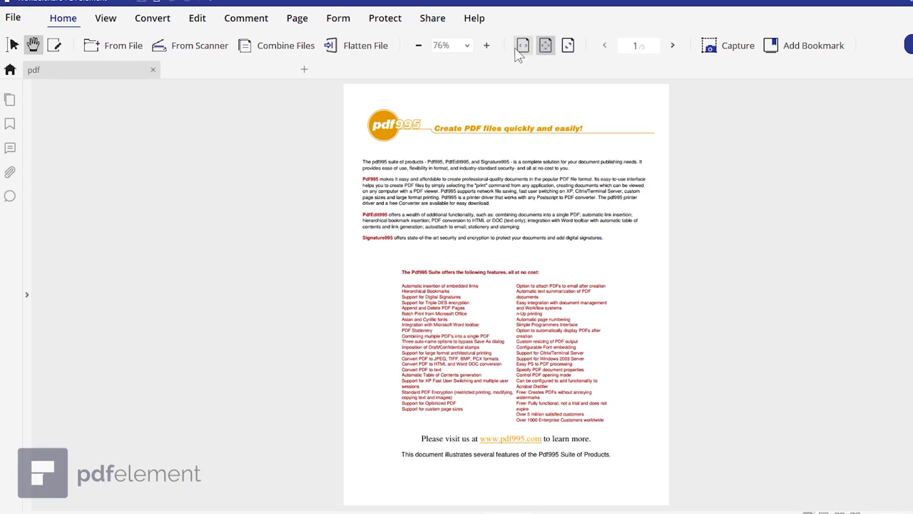
{"action": "left_click", "coordinate": [519, 50]}
{"action": "left_click", "coordinate": [420, 45]}
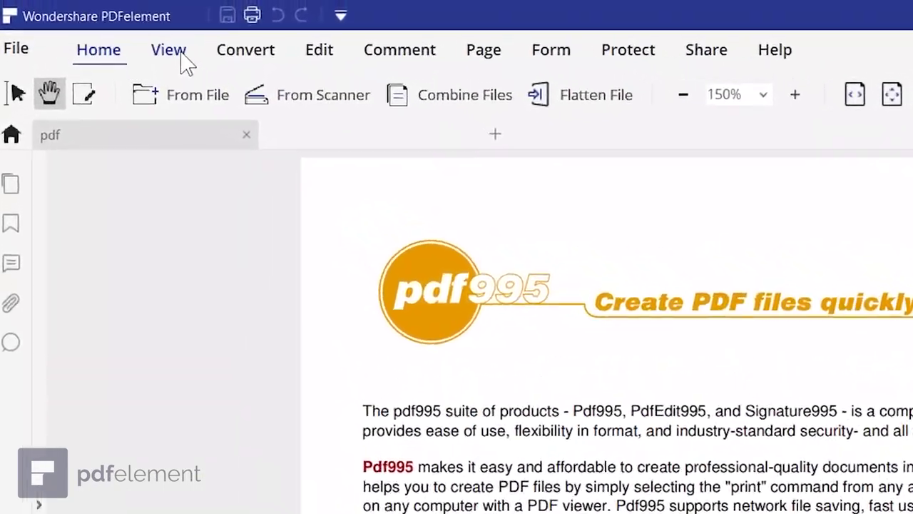
- Zoom the document out to 125% and page forward through it from the first page
{"action": "left_click", "coordinate": [181, 54]}
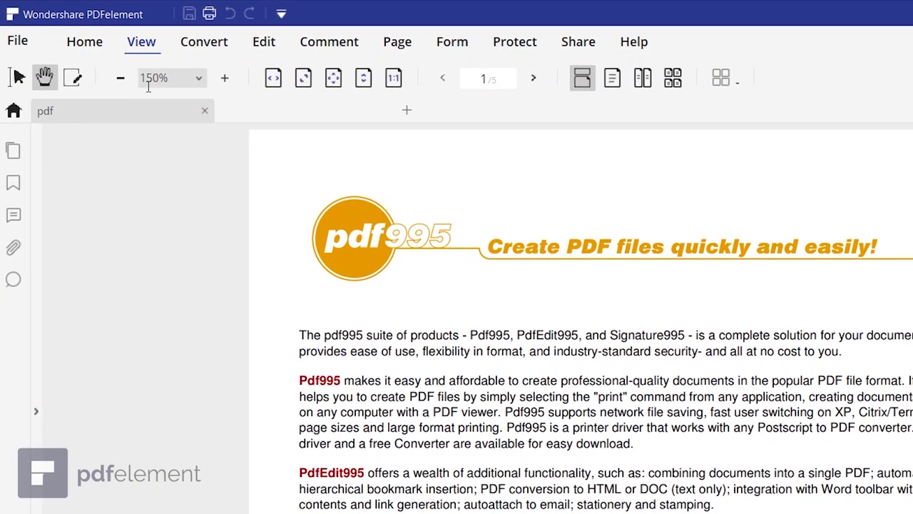
{"action": "left_click", "coordinate": [123, 80]}
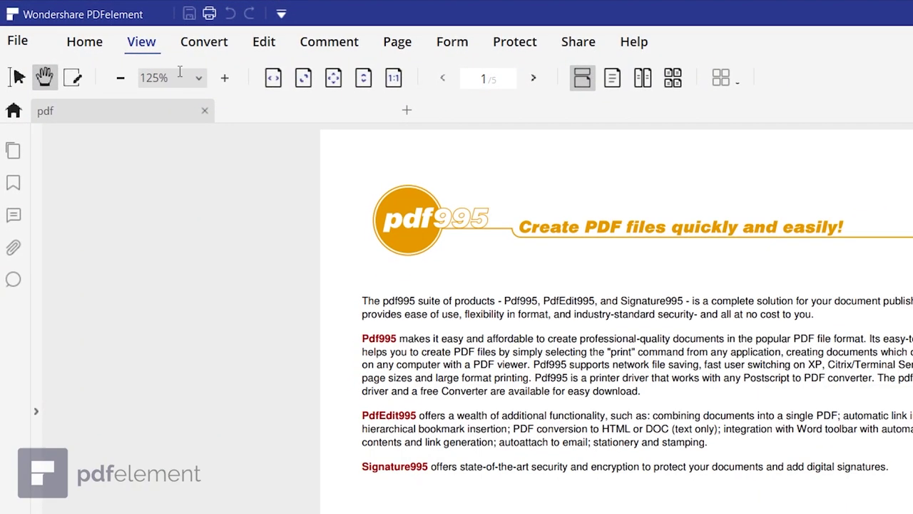
{"action": "left_click", "coordinate": [531, 82]}
{"action": "left_click", "coordinate": [530, 83]}
{"action": "left_click", "coordinate": [531, 83]}
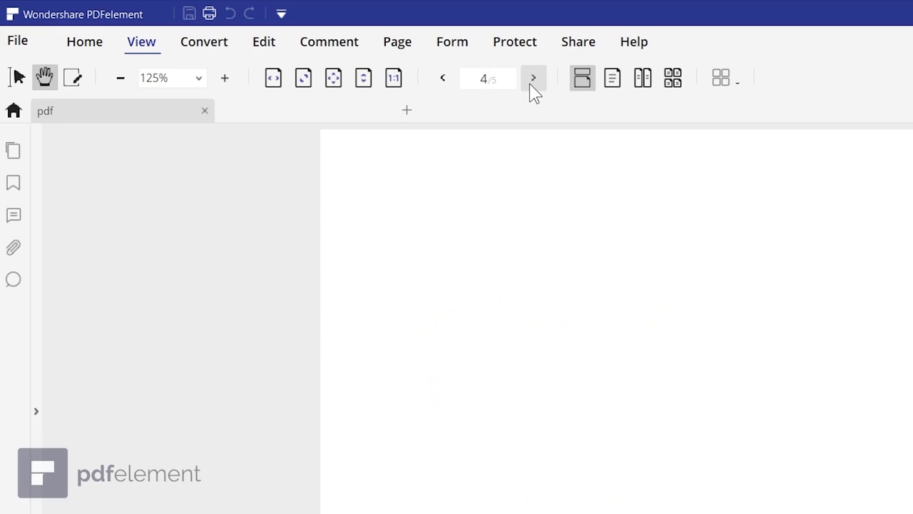
{"action": "left_click", "coordinate": [529, 84]}
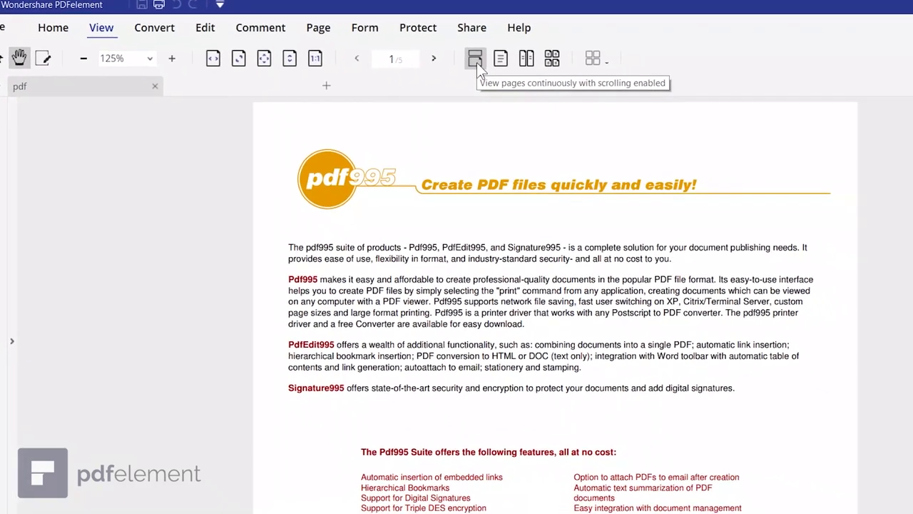
- Compare the two-page, continuous two-page and single-page layouts, zooming out to 25% to see all pages together
{"action": "left_click", "coordinate": [527, 59]}
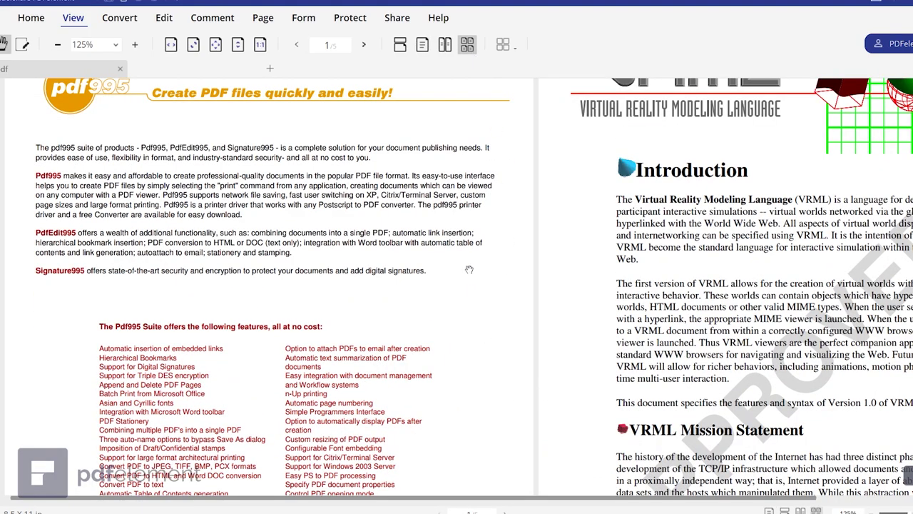
{"action": "left_click", "coordinate": [58, 44]}
{"action": "left_click", "coordinate": [58, 45]}
{"action": "left_click", "coordinate": [58, 44]}
{"action": "left_click", "coordinate": [58, 44]}
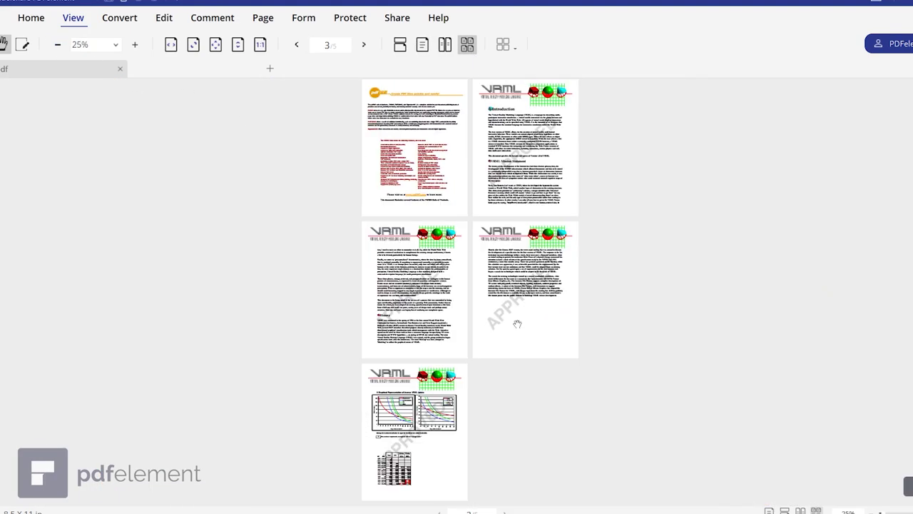
{"action": "left_click", "coordinate": [444, 44]}
{"action": "left_click", "coordinate": [423, 44]}
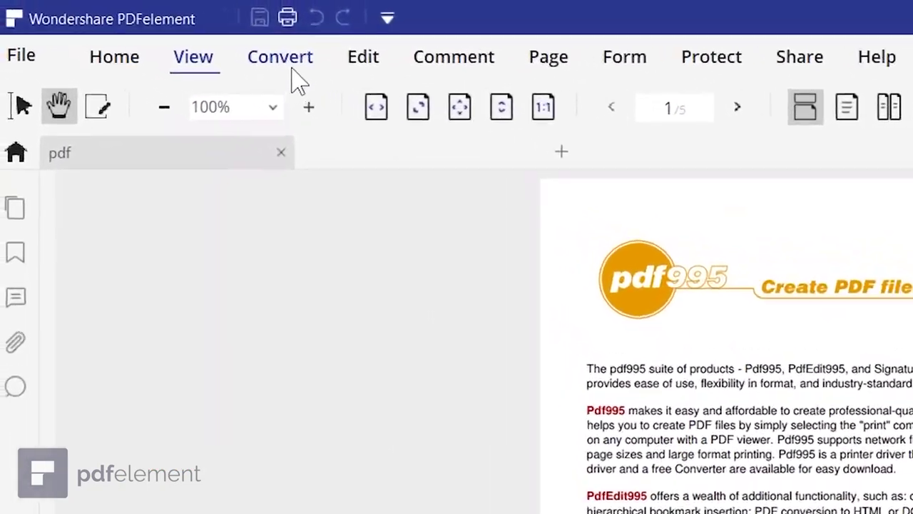
- Examine the conversion and editing tools, and look over the first two pages of the document
{"action": "left_click", "coordinate": [120, 17]}
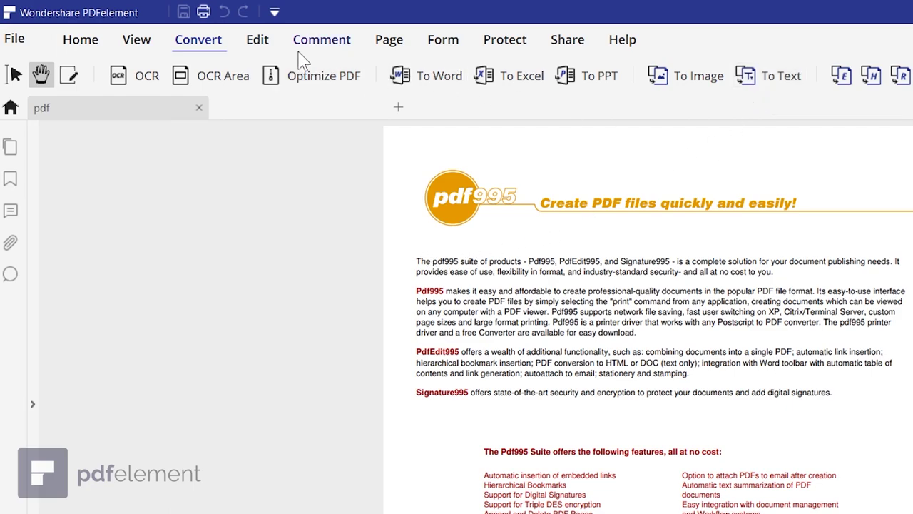
{"action": "left_click", "coordinate": [265, 39]}
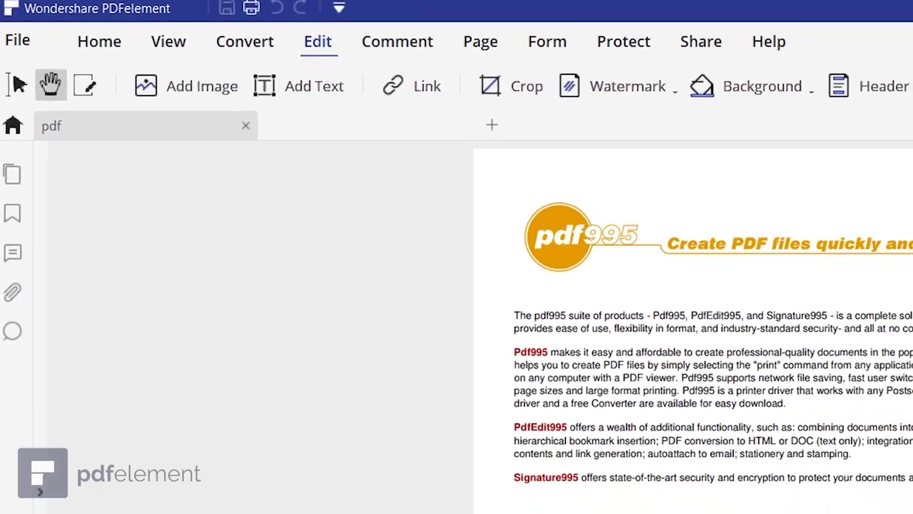
{"action": "scroll", "coordinate": [515, 216], "scroll_direction": "down", "scroll_amount": 5}
{"action": "scroll", "coordinate": [511, 239], "scroll_direction": "up", "scroll_amount": 4}
{"action": "scroll", "coordinate": [507, 263], "scroll_direction": "down", "scroll_amount": 2}
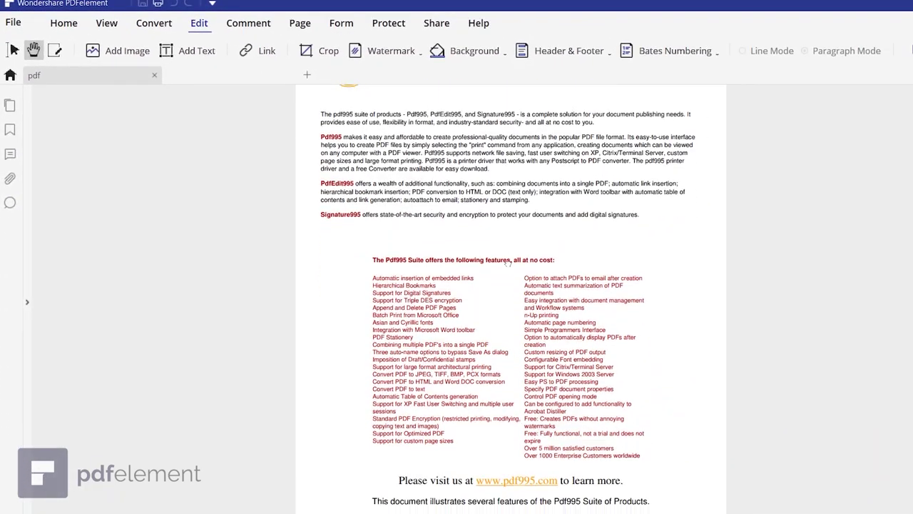
{"action": "scroll", "coordinate": [512, 405], "scroll_direction": "down", "scroll_amount": 5}
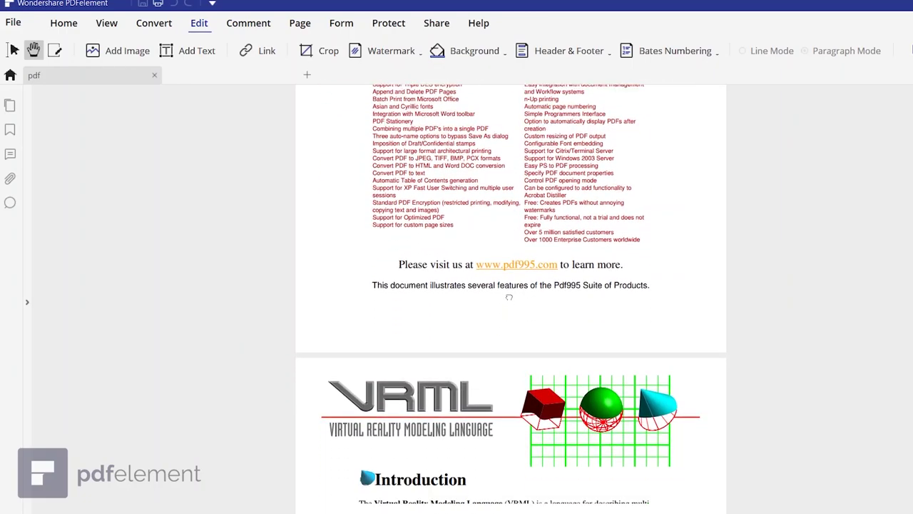
{"action": "scroll", "coordinate": [512, 388], "scroll_direction": "down", "scroll_amount": 3}
{"action": "scroll", "coordinate": [503, 414], "scroll_direction": "up", "scroll_amount": 4}
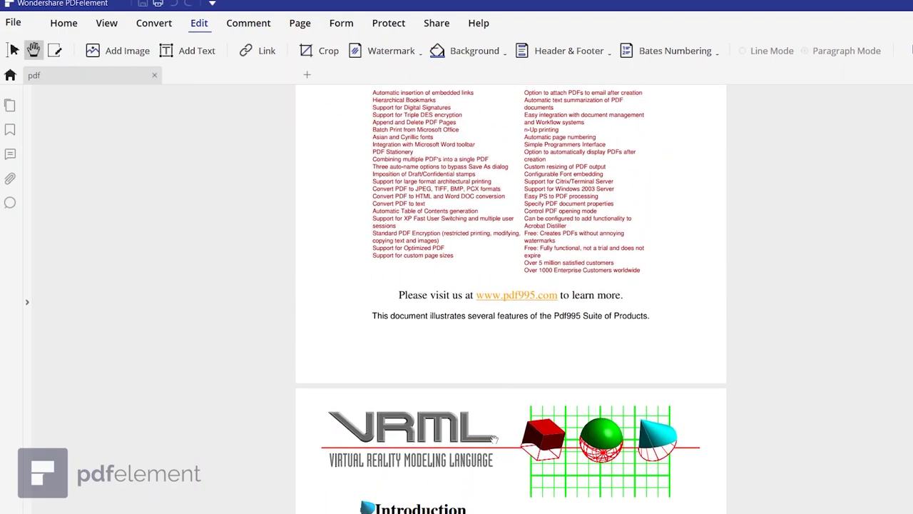
{"action": "scroll", "coordinate": [521, 141], "scroll_direction": "up", "scroll_amount": 6}
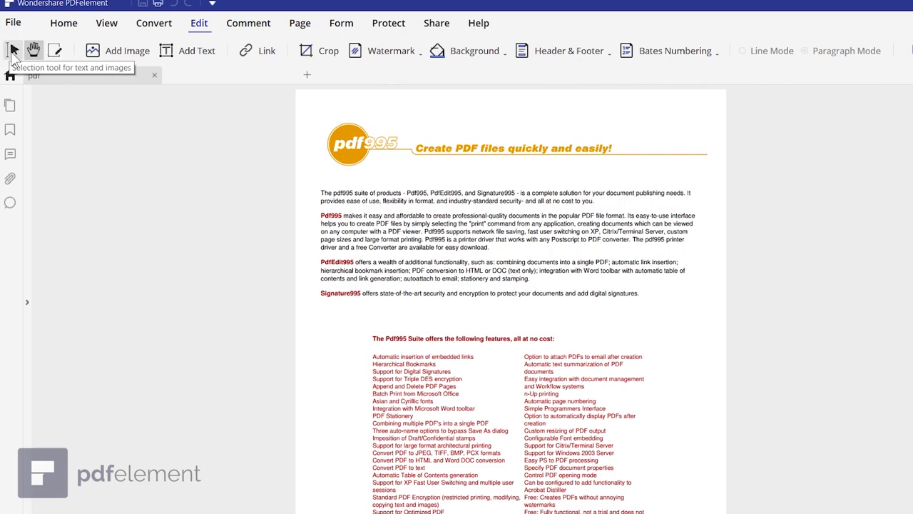
- Zoom the document in to 200% and enable editing of its text and image objects
{"action": "left_click", "coordinate": [13, 55]}
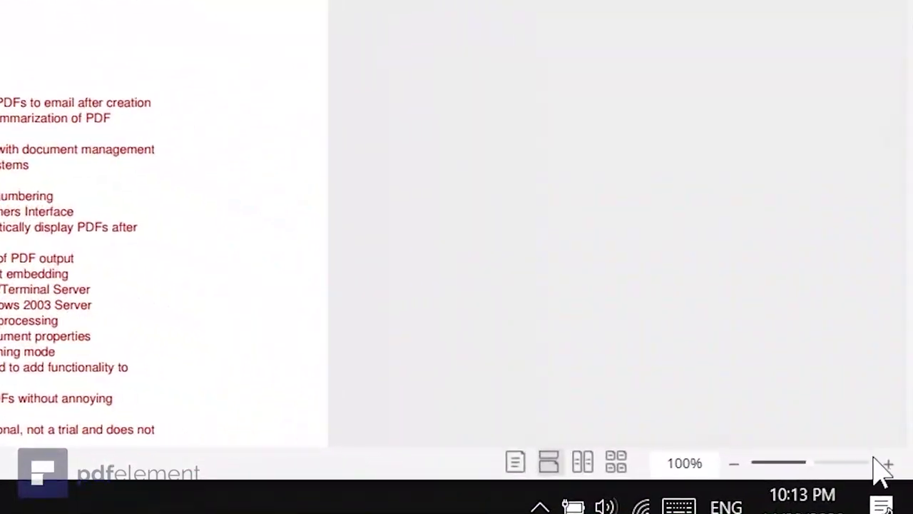
{"action": "left_click", "coordinate": [896, 483]}
{"action": "left_click", "coordinate": [896, 483]}
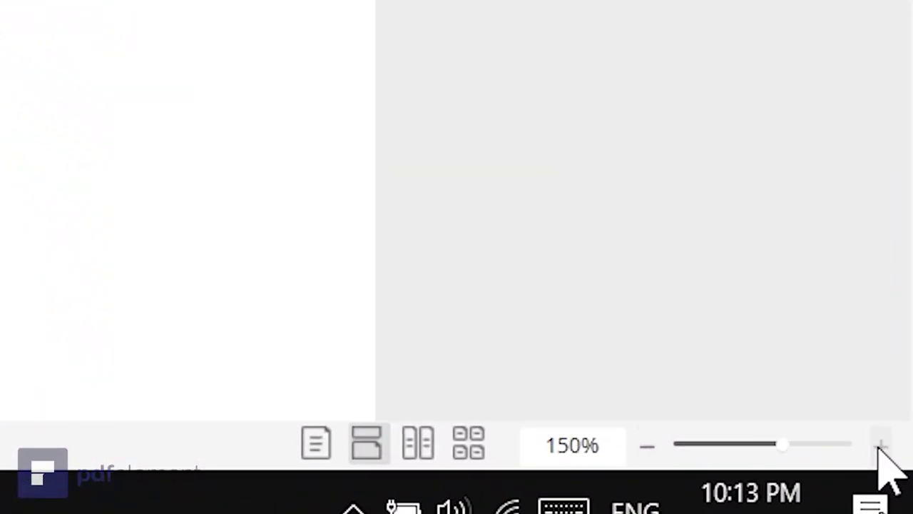
{"action": "left_click", "coordinate": [883, 448]}
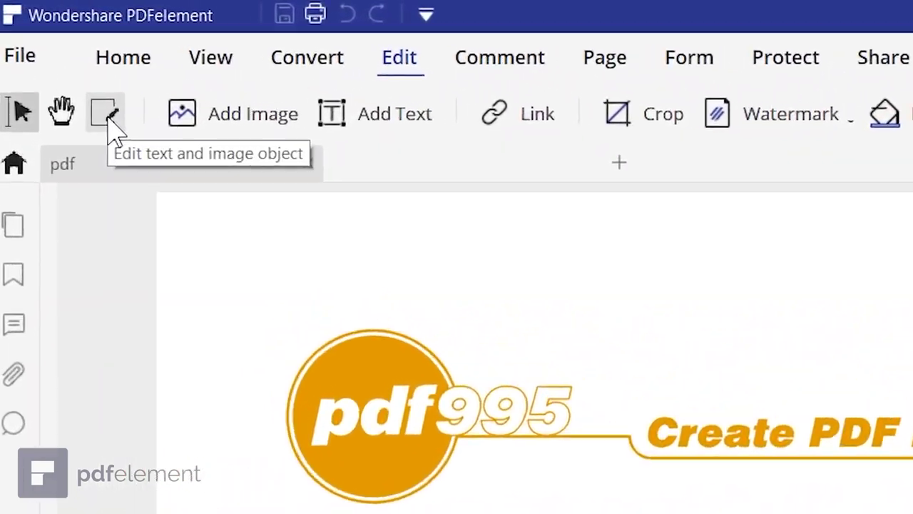
{"action": "left_click", "coordinate": [123, 137]}
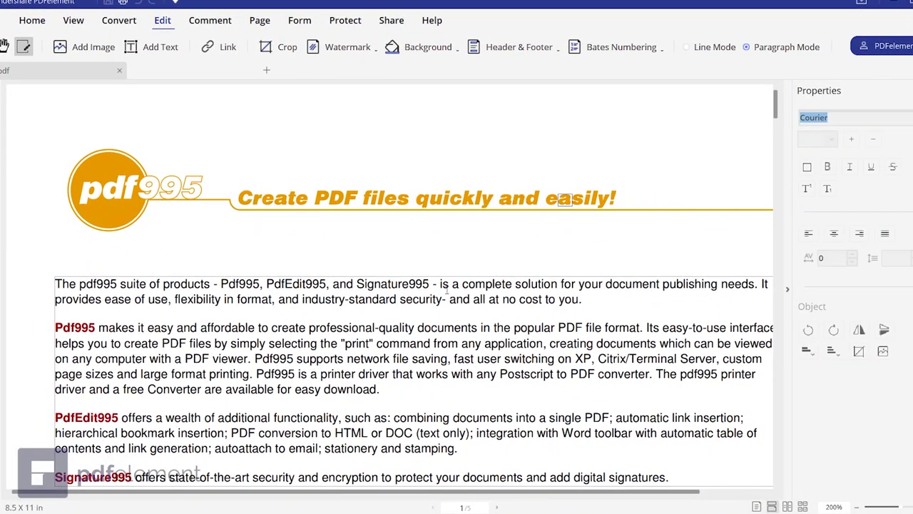
- Replace the opening paragraph about the pdf995 suite with "Hey there,", viewing the document at 150%
{"action": "left_click", "coordinate": [448, 296]}
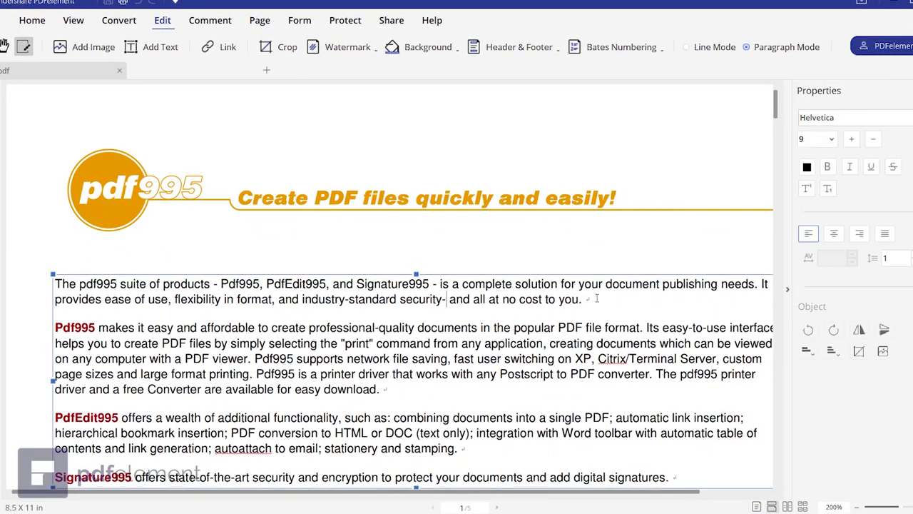
{"action": "left_click_drag", "start_coordinate": [597, 298], "coordinate": [51, 264]}
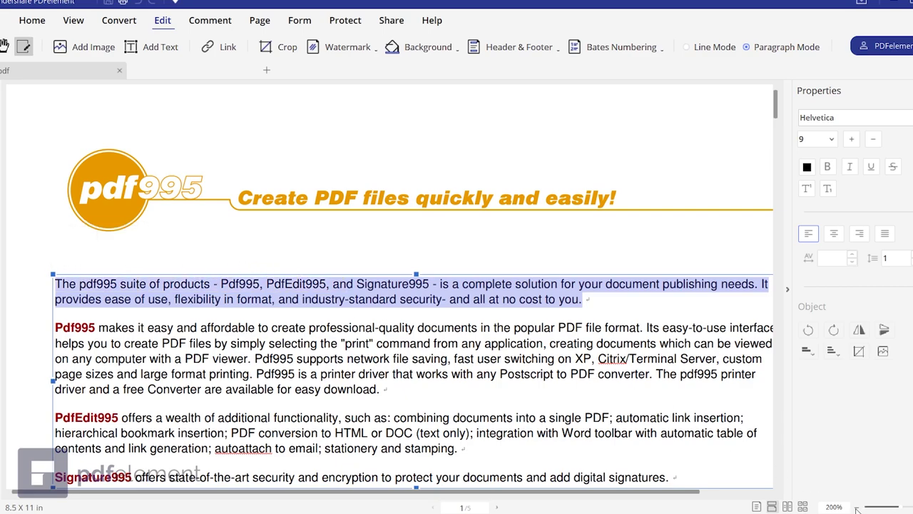
{"action": "scroll", "coordinate": [379, 323], "scroll_direction": "down", "scroll_amount": 1}
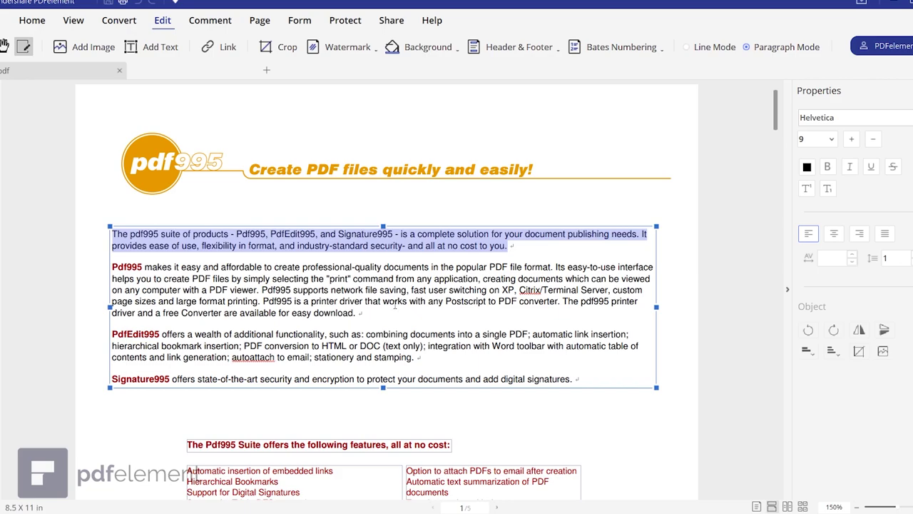
{"action": "left_click", "coordinate": [415, 263]}
{"action": "left_click_drag", "start_coordinate": [508, 245], "coordinate": [92, 240]}
{"action": "type", "text": "Hey"}
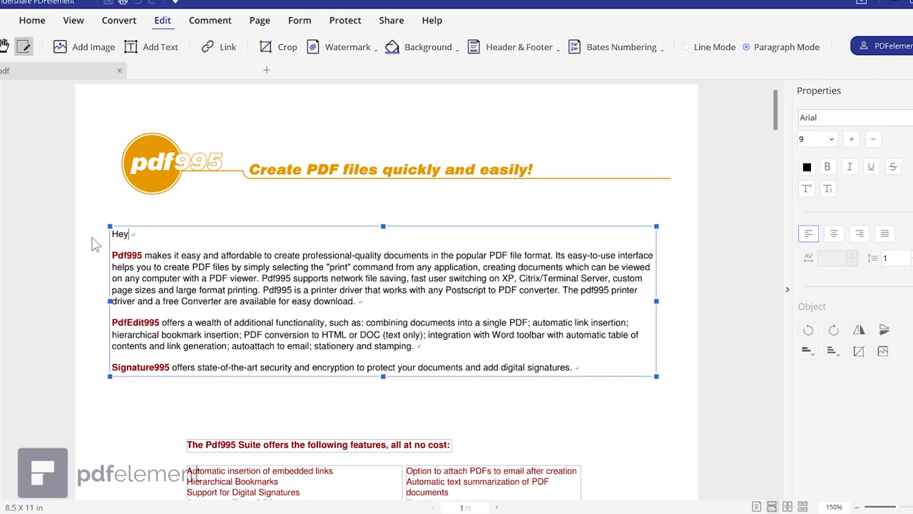
{"action": "type", "text": " there"}
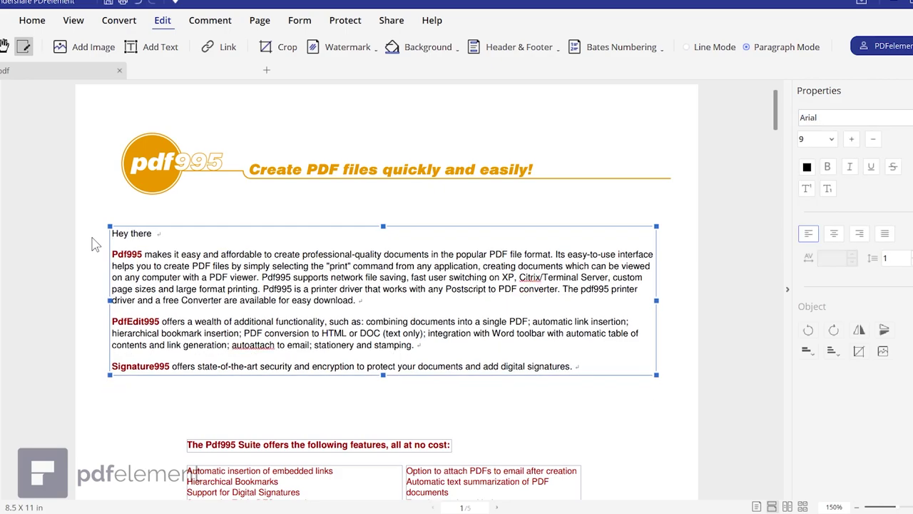
{"action": "type", "text": ","}
- Add a paragraph below the greeting reading "In this video I am going to show you how t o edit the pdf files using the pdf element."
{"action": "key", "text": "Return"}
{"action": "type", "text": "In this vide"}
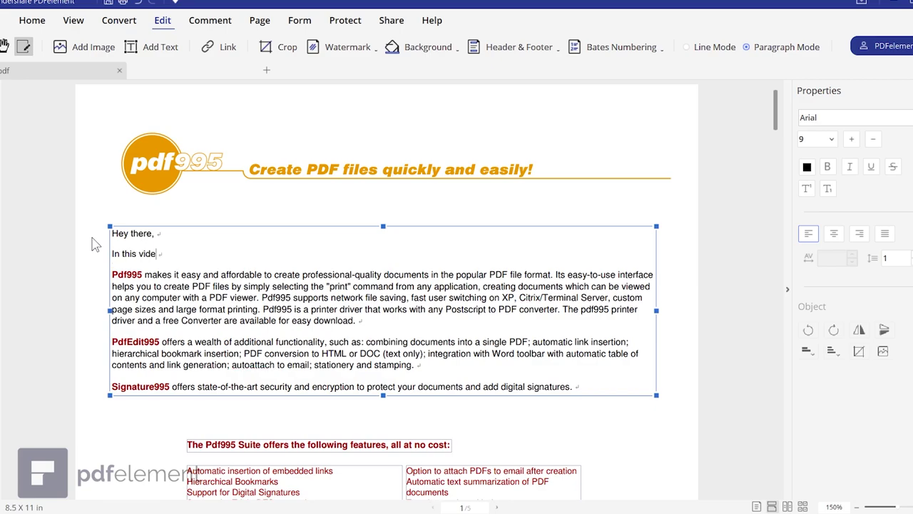
{"action": "type", "text": "o I am going to show you how t o edit the p"}
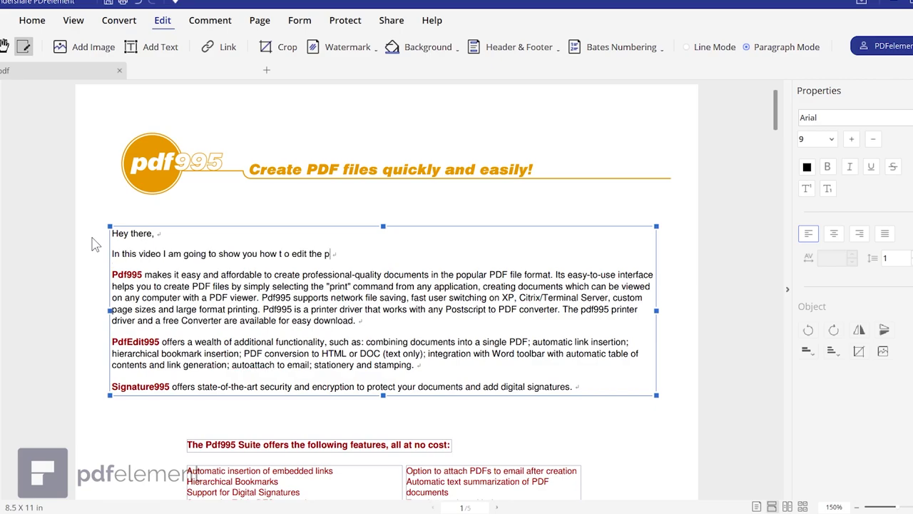
{"action": "type", "text": "df files using the pdf element"}
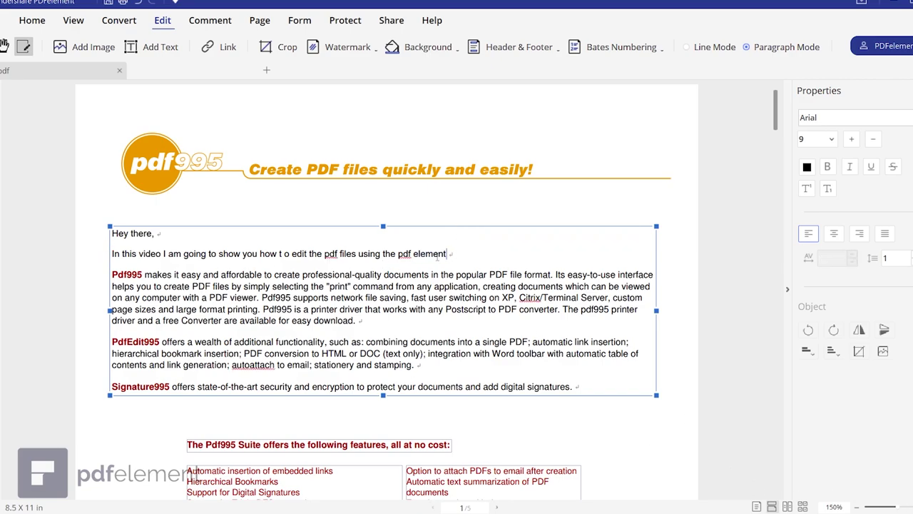
{"action": "type", "text": "."}
- Try bold, italic and underline formatting on the sentence below the greeting, viewing the document at 200%
{"action": "triple_click", "coordinate": [462, 252]}
{"action": "left_click", "coordinate": [827, 167]}
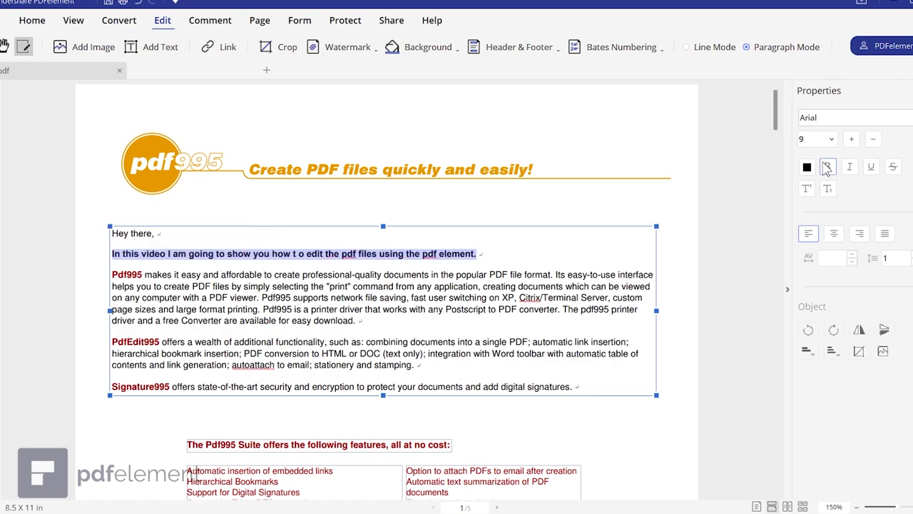
{"action": "left_click", "coordinate": [849, 166]}
{"action": "left_click", "coordinate": [871, 167]}
{"action": "key", "text": "ctrl+plus"}
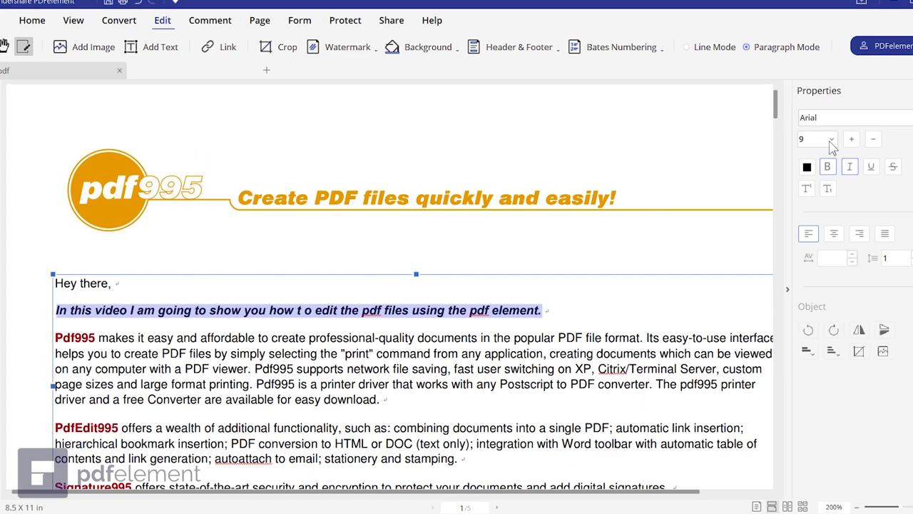
- Set the sentence below the greeting in 16-point Times and correct "t o" to "to"
{"action": "left_click", "coordinate": [831, 140]}
{"action": "left_click", "coordinate": [821, 285]}
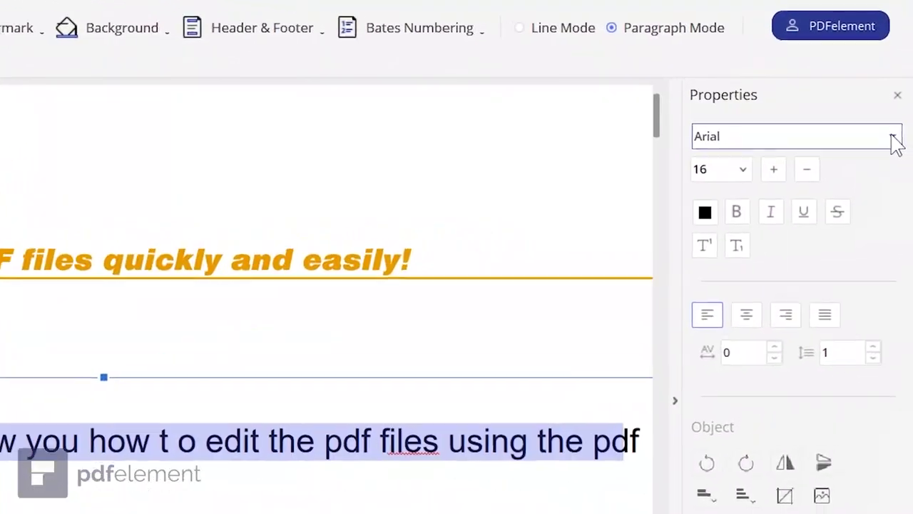
{"action": "left_click", "coordinate": [905, 127]}
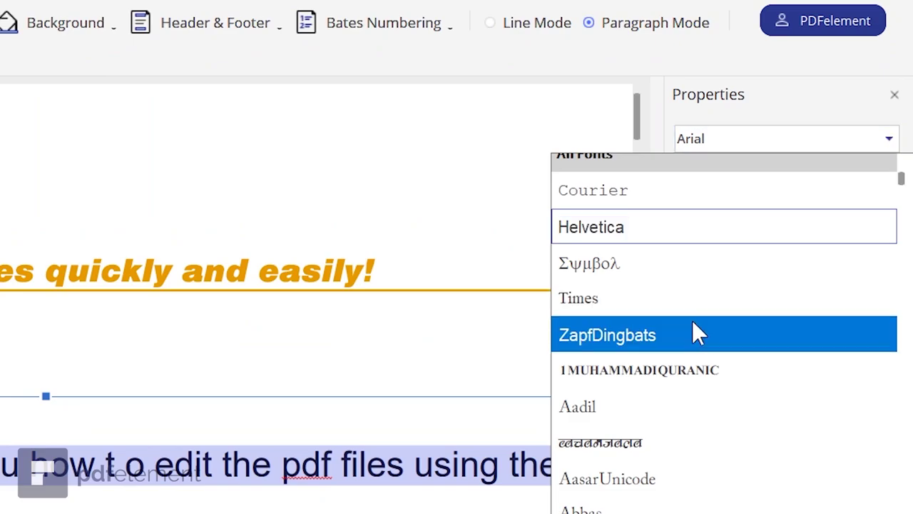
{"action": "left_click", "coordinate": [661, 293]}
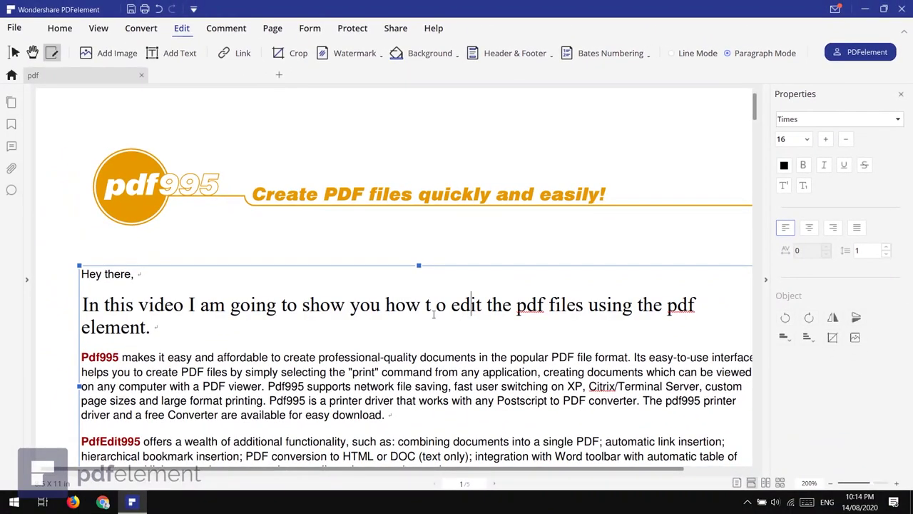
{"action": "left_click", "coordinate": [432, 314]}
{"action": "key", "text": "Delete"}
- Try centring both the greeting and the sentence below it, and return them to left alignment
{"action": "key", "text": "ctrl+shift+Home"}
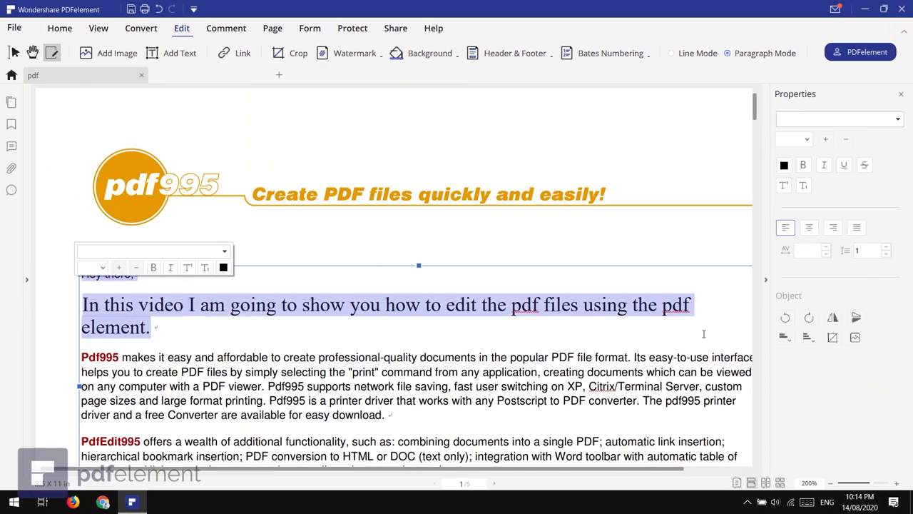
{"action": "left_click", "coordinate": [808, 227]}
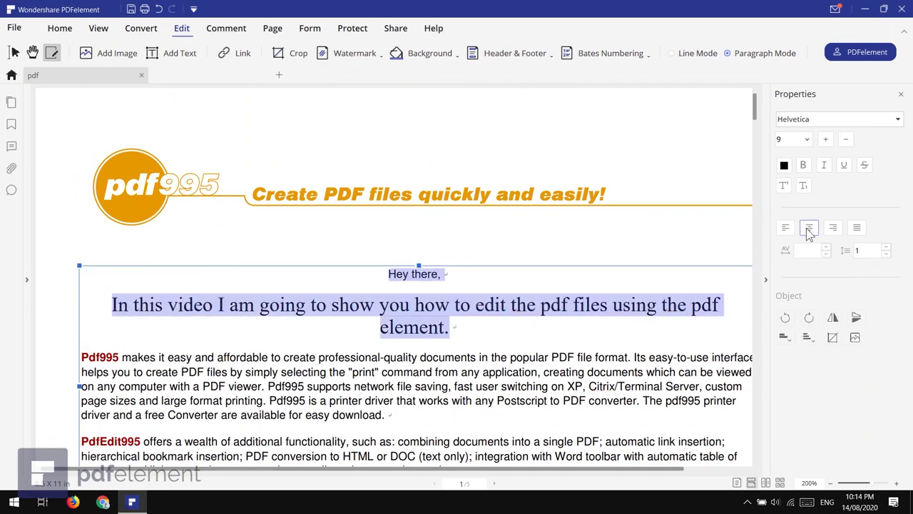
{"action": "left_click", "coordinate": [488, 305]}
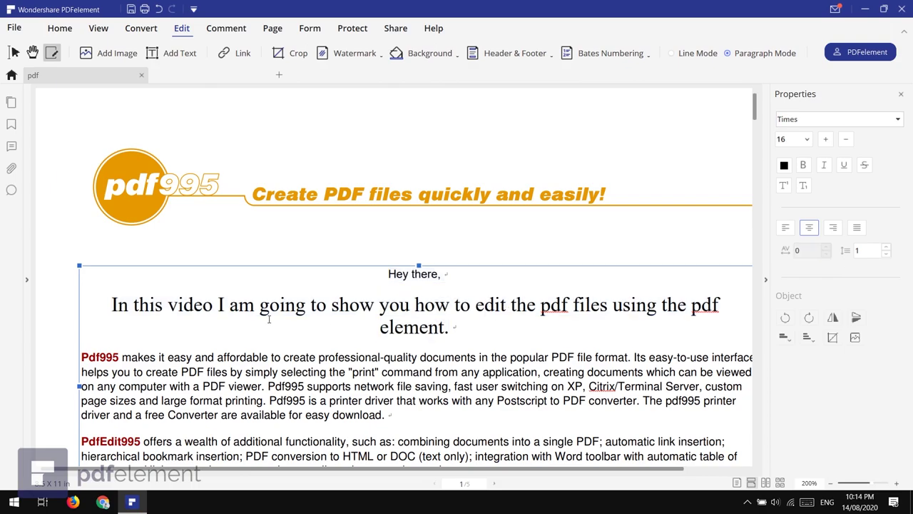
{"action": "key", "text": "ctrl+l"}
- Centre only the "In this video" sentence, leaving the greeting left-aligned
{"action": "triple_click", "coordinate": [100, 311]}
{"action": "double_click", "coordinate": [100, 312]}
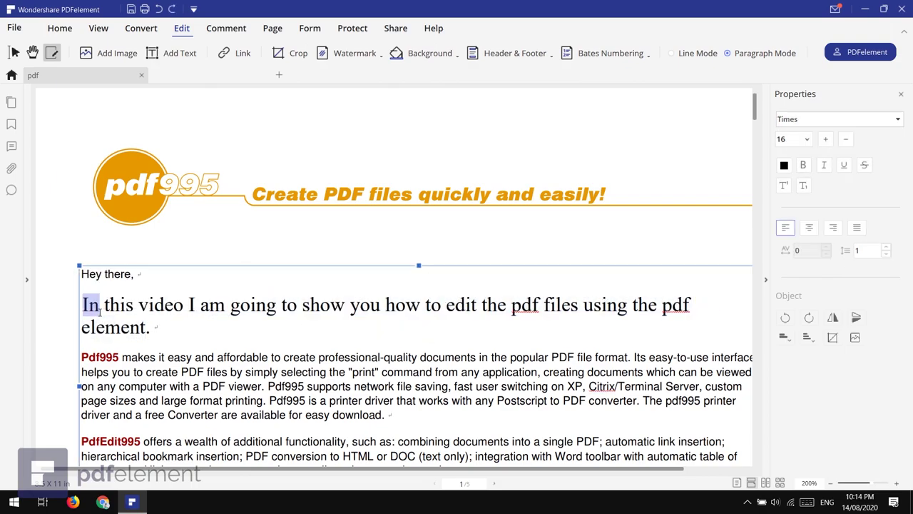
{"action": "double_click", "coordinate": [123, 325]}
{"action": "triple_click", "coordinate": [153, 324]}
{"action": "left_click", "coordinate": [808, 227]}
{"action": "left_click", "coordinate": [687, 314]}
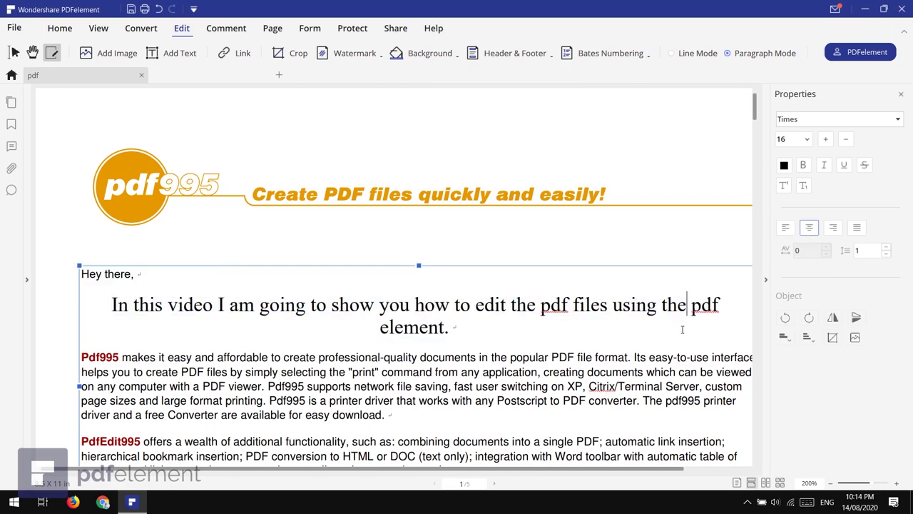
- Remove the PdfEdit995 and Signature995 paragraphs and insert blank lines between the centred sentence and the Pdf995 paragraph
{"action": "left_click", "coordinate": [830, 486]}
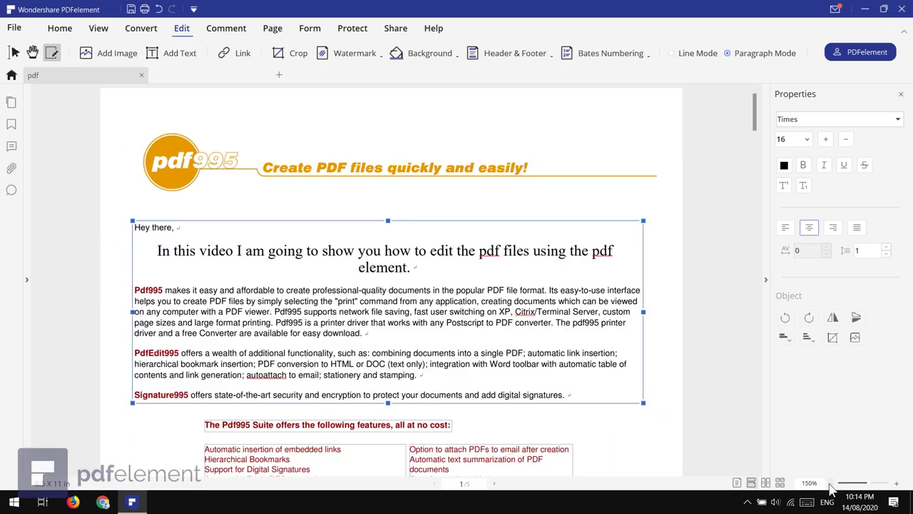
{"action": "left_click", "coordinate": [570, 343]}
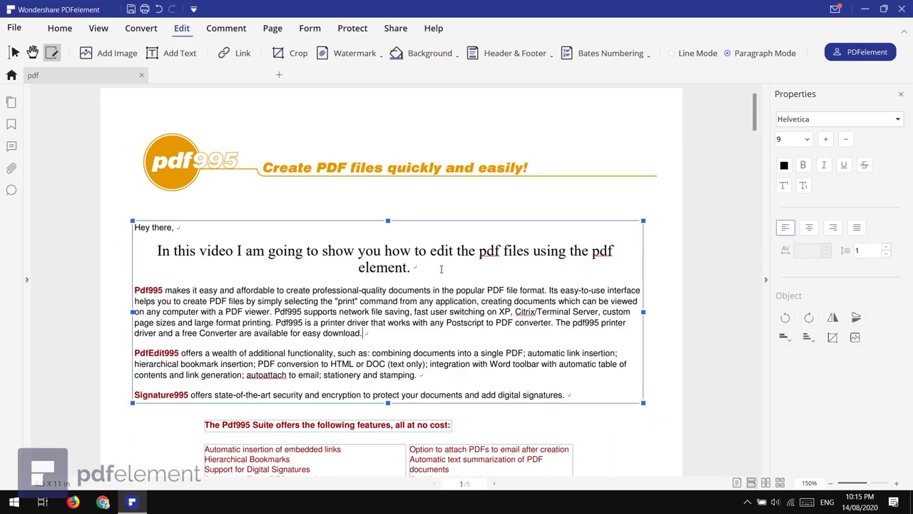
{"action": "left_click", "coordinate": [478, 268]}
{"action": "scroll", "coordinate": [489, 258], "scroll_direction": "down", "scroll_amount": 2}
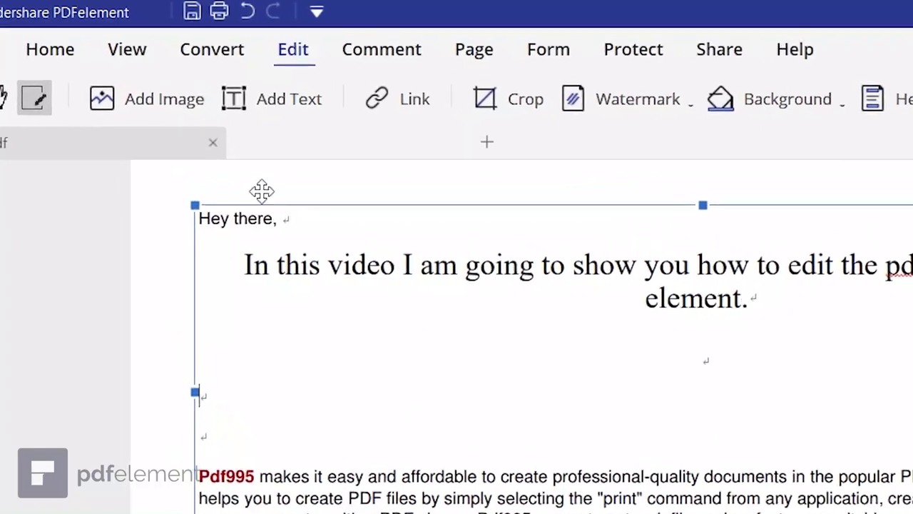
- Add a new text box reading "Company Profile" above the header slogan on the first page
{"action": "left_click", "coordinate": [394, 152]}
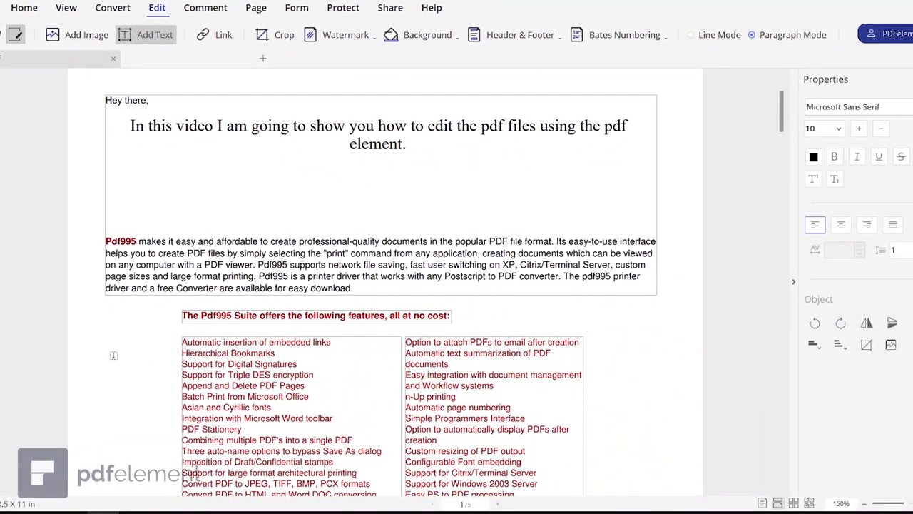
{"action": "scroll", "coordinate": [230, 376], "scroll_direction": "up", "scroll_amount": 2}
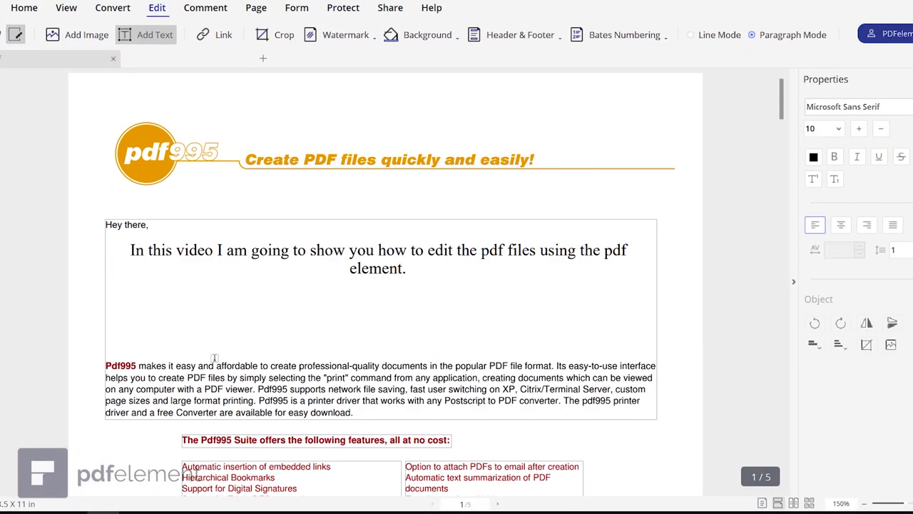
{"action": "type", "text": "Company Profi"}
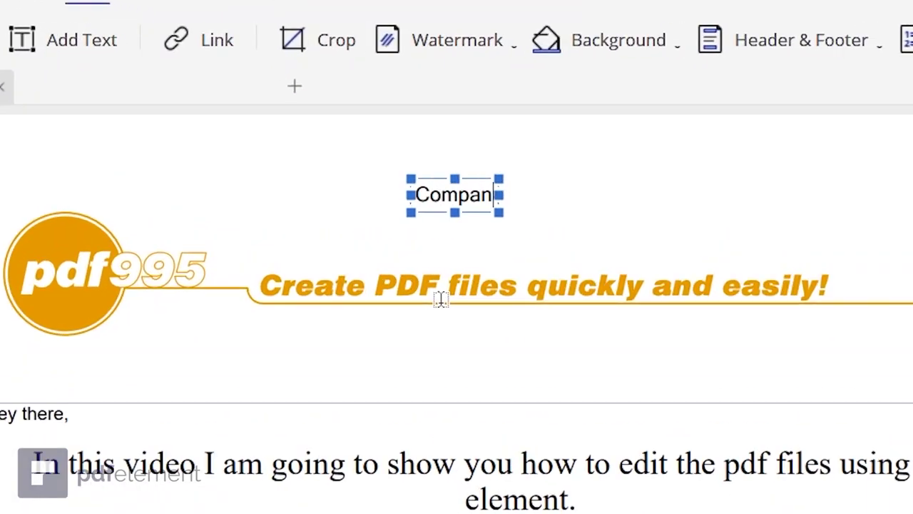
{"action": "type", "text": "lee"}
{"action": "key", "text": "BackSpace"}
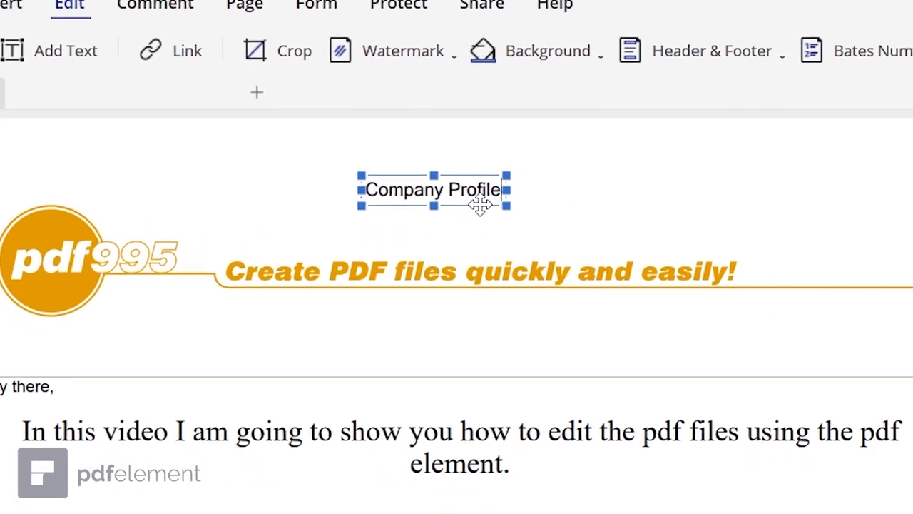
- Move the "Company Profile" text to the page's upper-right corner and check it outside edit mode
{"action": "left_click_drag", "start_coordinate": [538, 214], "coordinate": [912, 159]}
{"action": "left_click_drag", "start_coordinate": [761, 145], "coordinate": [761, 144]}
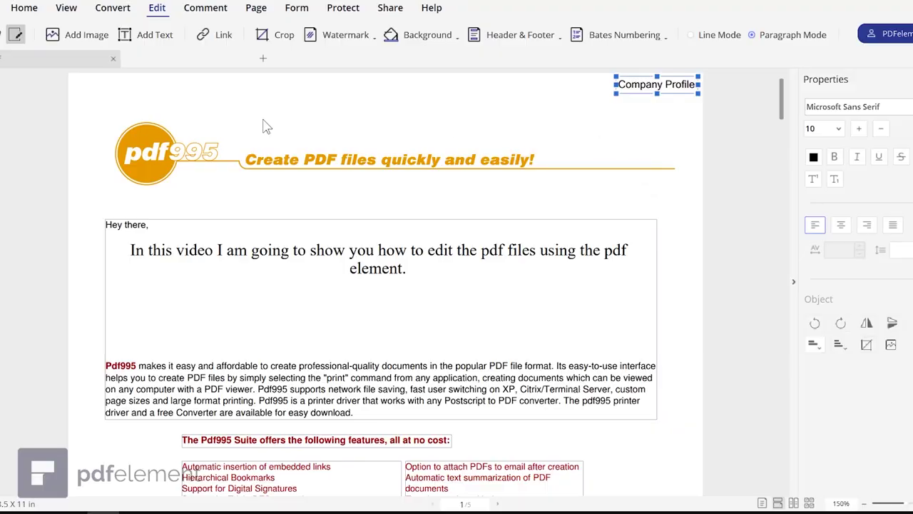
{"action": "left_click", "coordinate": [635, 95]}
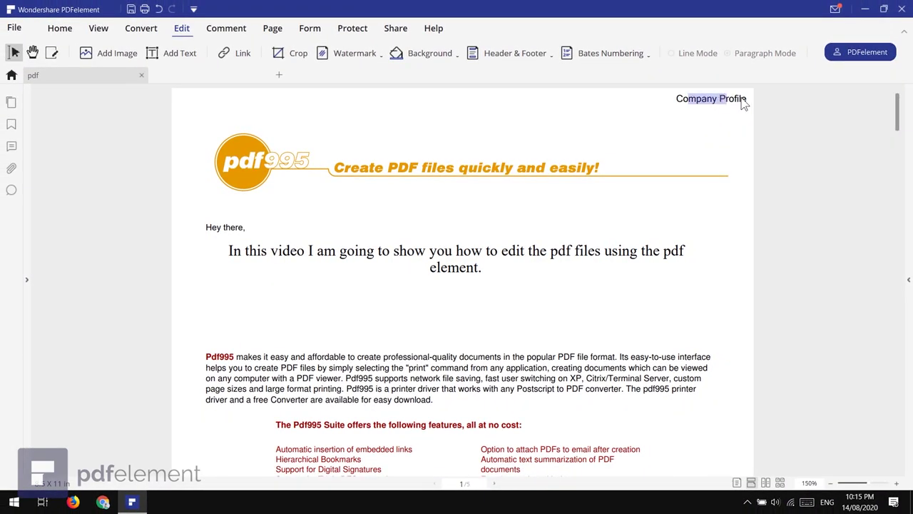
- Return to edit mode and insert the dining table picture ouehHncycMQ.jpg on the first page
{"action": "left_click", "coordinate": [52, 52]}
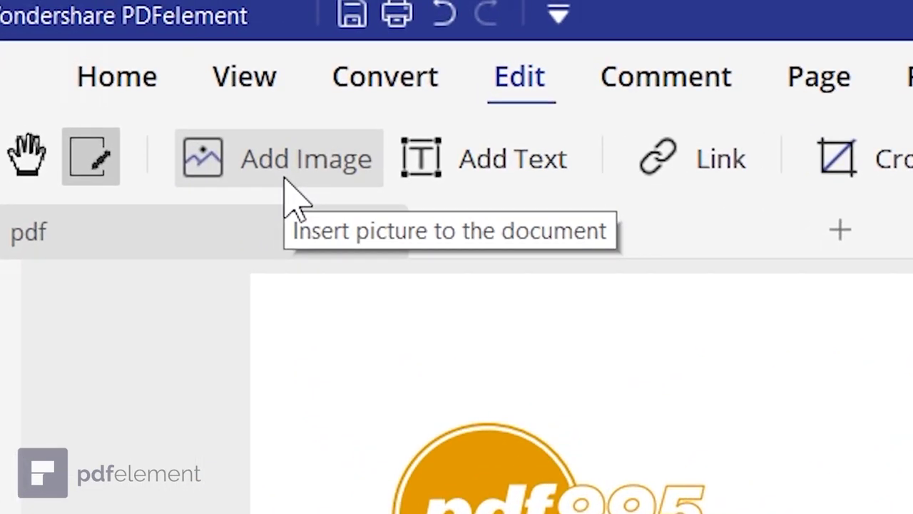
{"action": "left_click", "coordinate": [288, 182]}
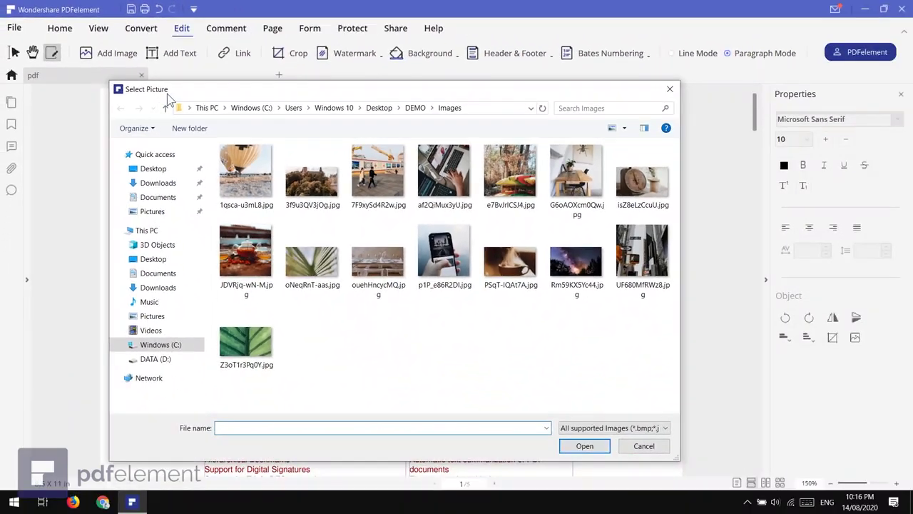
{"action": "left_click_drag", "start_coordinate": [168, 97], "coordinate": [188, 106]}
{"action": "double_click", "coordinate": [418, 291]}
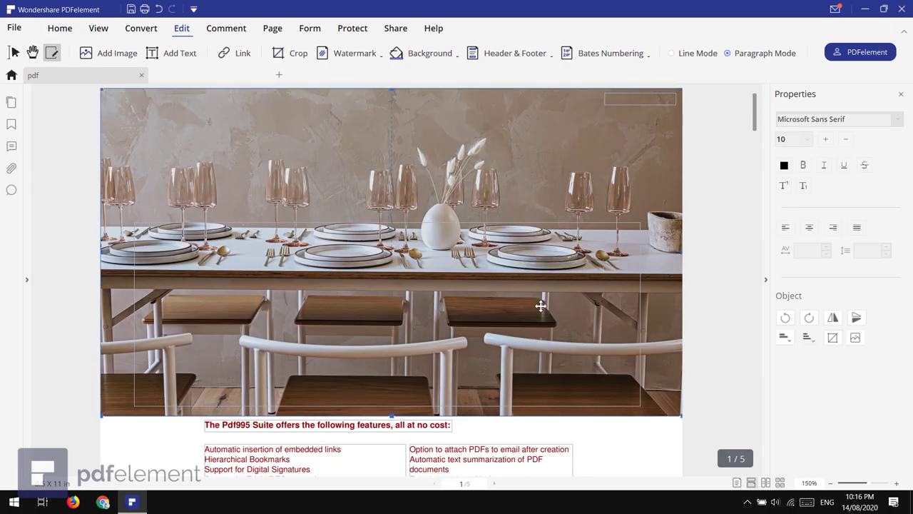
{"action": "left_click", "coordinate": [540, 305]}
- Shrink the dining table picture to about half the page width and place it below the "In this video" sentence
{"action": "triple_click", "coordinate": [489, 239]}
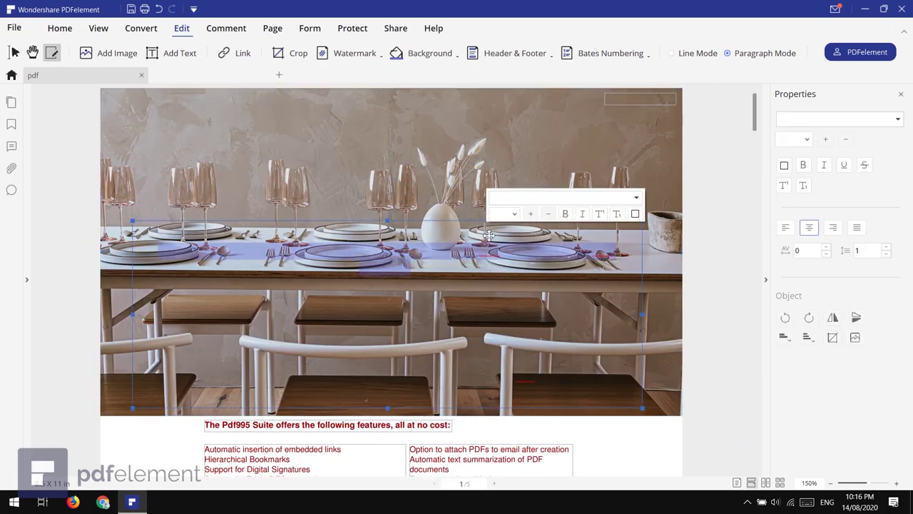
{"action": "left_click", "coordinate": [664, 297]}
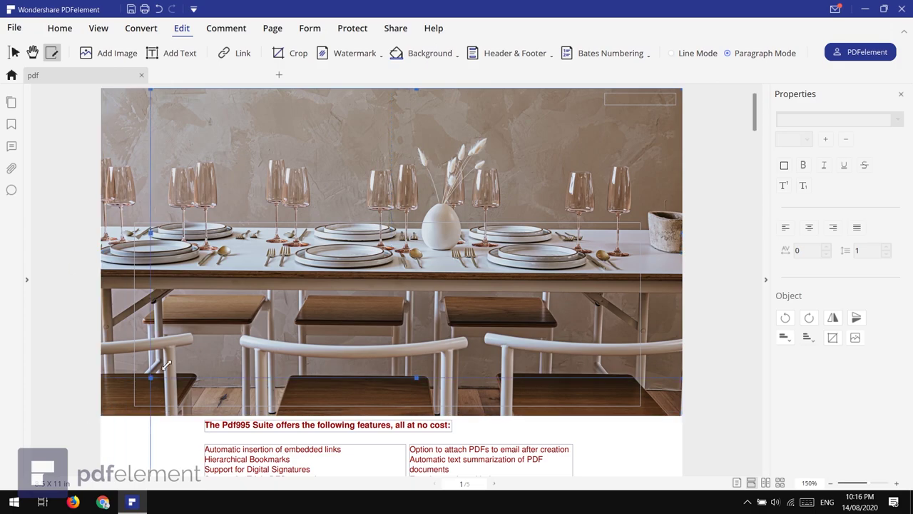
{"action": "left_click_drag", "start_coordinate": [347, 181], "coordinate": [347, 181]}
{"action": "left_click_drag", "start_coordinate": [547, 139], "coordinate": [414, 334]}
{"action": "left_click_drag", "start_coordinate": [550, 376], "coordinate": [522, 381]}
- Set the "In this video" sentence to 9 points and align it left
{"action": "triple_click", "coordinate": [389, 265]}
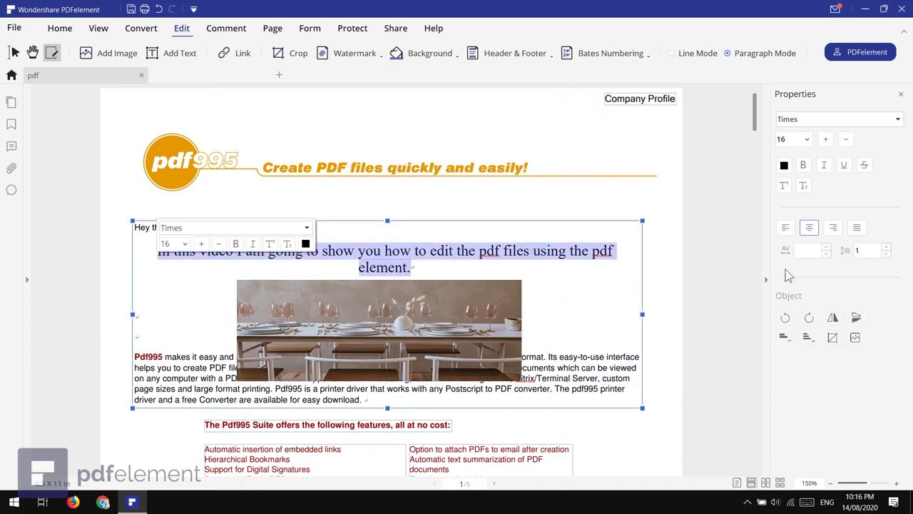
{"action": "left_click", "coordinate": [806, 139]}
{"action": "left_click", "coordinate": [797, 206]}
{"action": "left_click", "coordinate": [528, 265]}
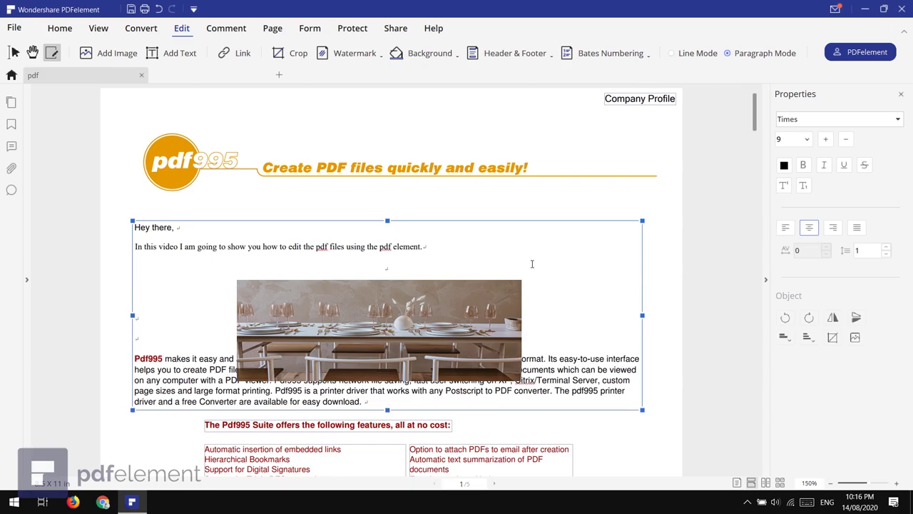
{"action": "left_click", "coordinate": [673, 316]}
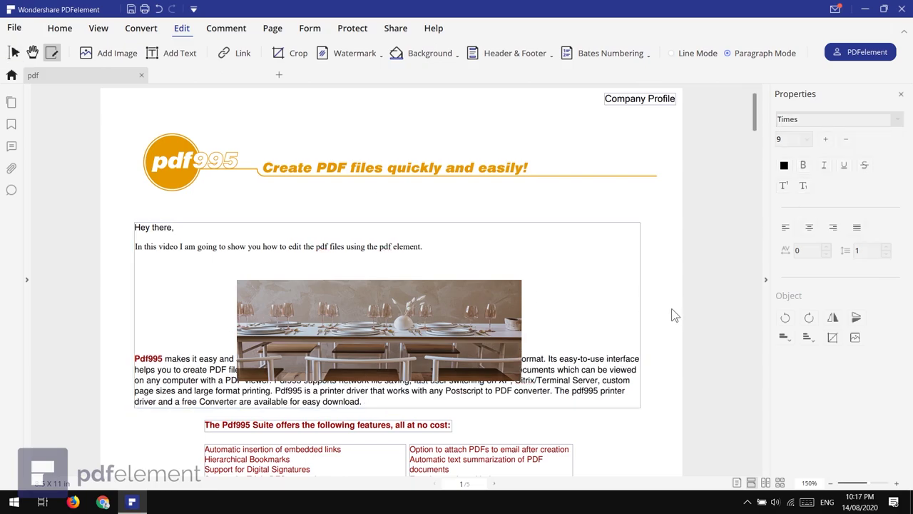
- Reduce the dining table picture further and fit it at the left margin between the sentence and the Pdf995 paragraph
{"action": "left_click_drag", "start_coordinate": [451, 360], "coordinate": [451, 336]}
{"action": "left_click_drag", "start_coordinate": [522, 357], "coordinate": [431, 343]}
{"action": "left_click_drag", "start_coordinate": [335, 300], "coordinate": [232, 303]}
{"action": "left_click", "coordinate": [671, 276]}
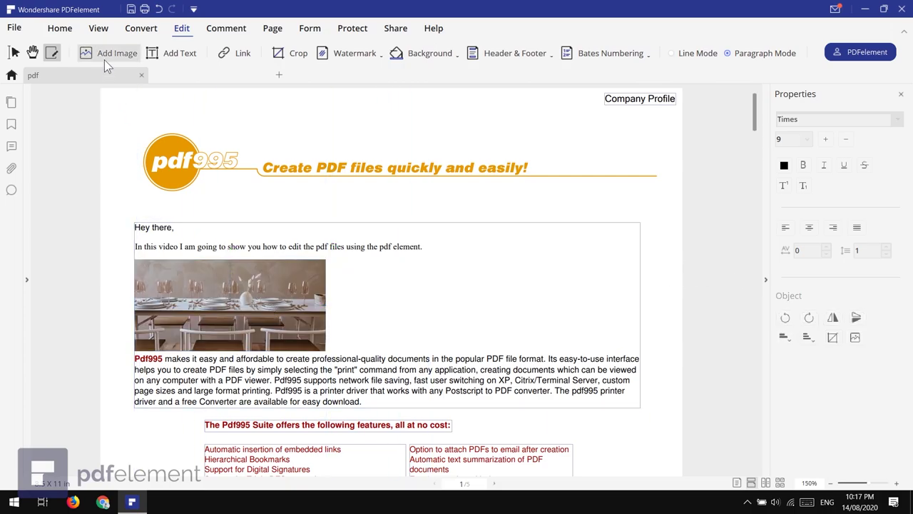
- Insert the laptop picture af2QiMux3yU.jpg and fit it directly beside the dining table picture at the same height
{"action": "left_click", "coordinate": [105, 60]}
{"action": "double_click", "coordinate": [464, 181]}
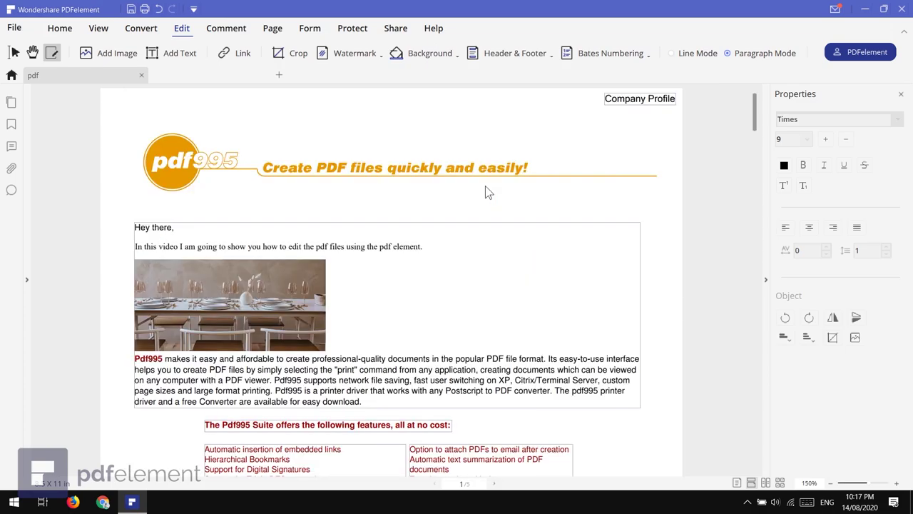
{"action": "left_click_drag", "start_coordinate": [484, 307], "coordinate": [481, 302]}
{"action": "left_click", "coordinate": [645, 332]}
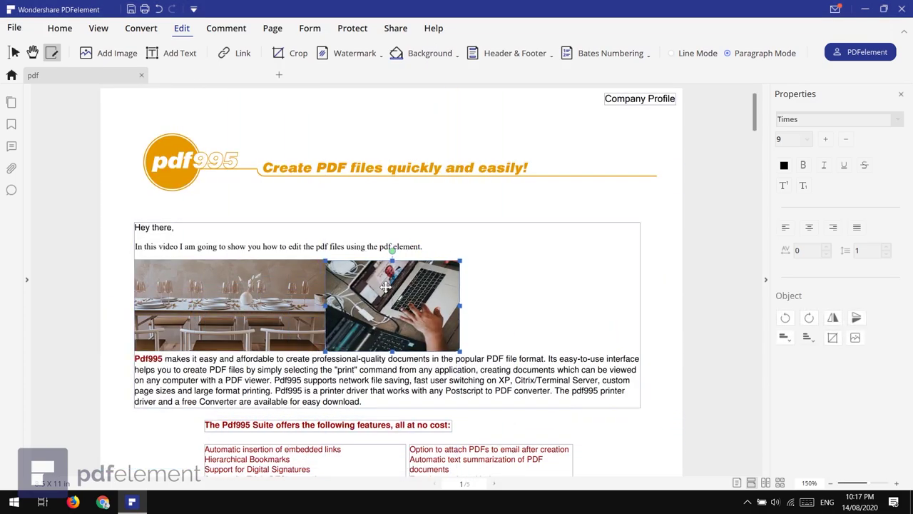
- Add the text "Our Work" beside the laptop picture and colour it orange
{"action": "left_click", "coordinate": [110, 156]}
{"action": "scroll", "coordinate": [111, 155], "scroll_direction": "down", "scroll_amount": 2}
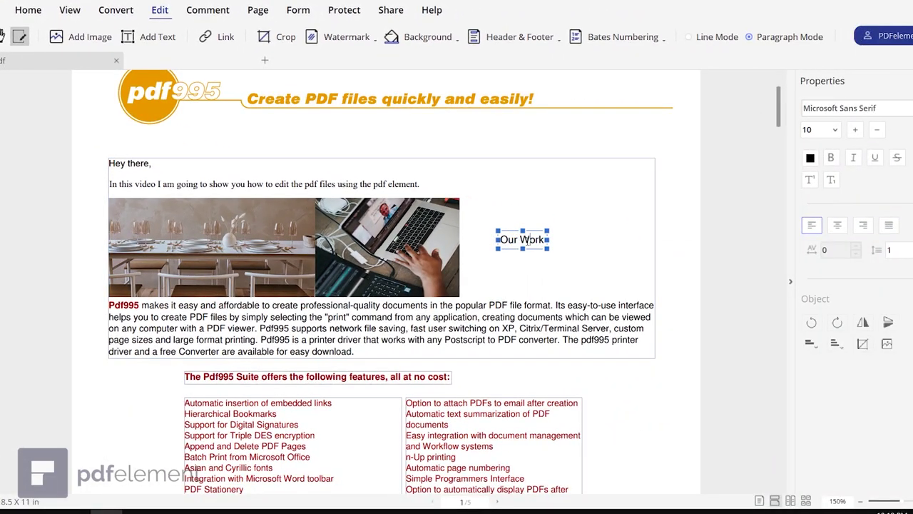
{"action": "left_click", "coordinate": [812, 161]}
{"action": "left_click", "coordinate": [839, 279]}
{"action": "key", "text": "Escape"}
- Set "Our Work" to 28 points and fit its text box so it wraps onto two lines beside the laptop picture
{"action": "left_click_drag", "start_coordinate": [550, 240], "coordinate": [605, 248]}
{"action": "left_click", "coordinate": [820, 129]}
{"action": "left_click", "coordinate": [813, 331]}
{"action": "left_click_drag", "start_coordinate": [543, 210], "coordinate": [511, 212]}
{"action": "left_click", "coordinate": [613, 183]}
{"action": "left_click", "coordinate": [706, 274]}
- Insert the phone picture p1P_e86R2DI.jpg to the right of "Our Work" and review the page outside edit mode
{"action": "left_click", "coordinate": [81, 37]}
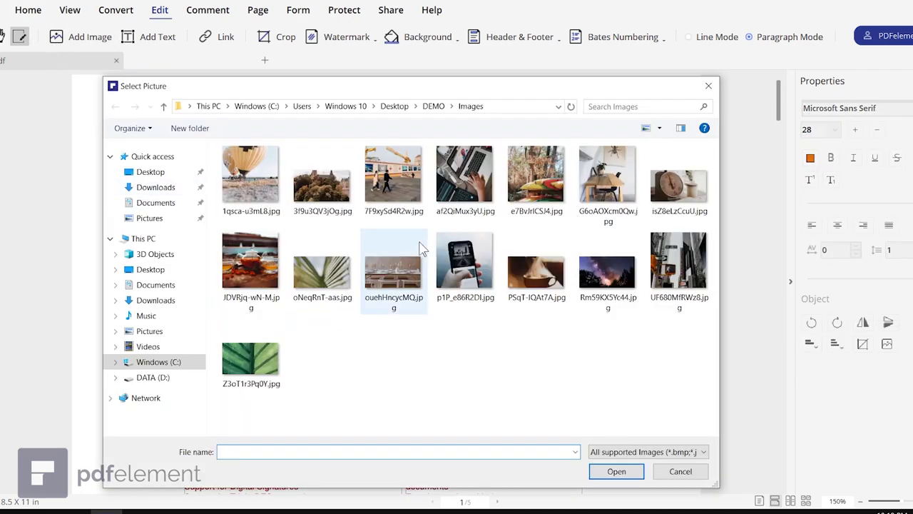
{"action": "double_click", "coordinate": [422, 249]}
{"action": "left_click_drag", "start_coordinate": [271, 316], "coordinate": [577, 302]}
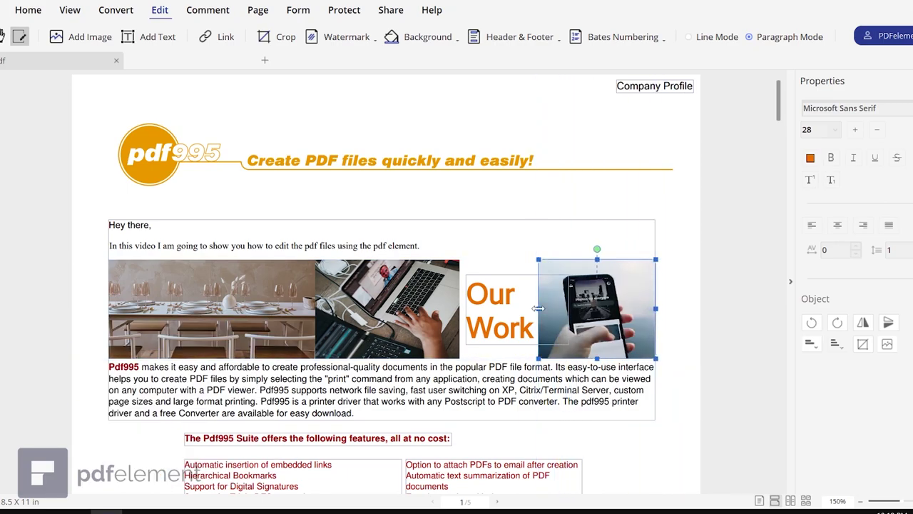
{"action": "left_click", "coordinate": [4, 37]}
{"action": "scroll", "coordinate": [551, 355], "scroll_direction": "down", "scroll_amount": 2}
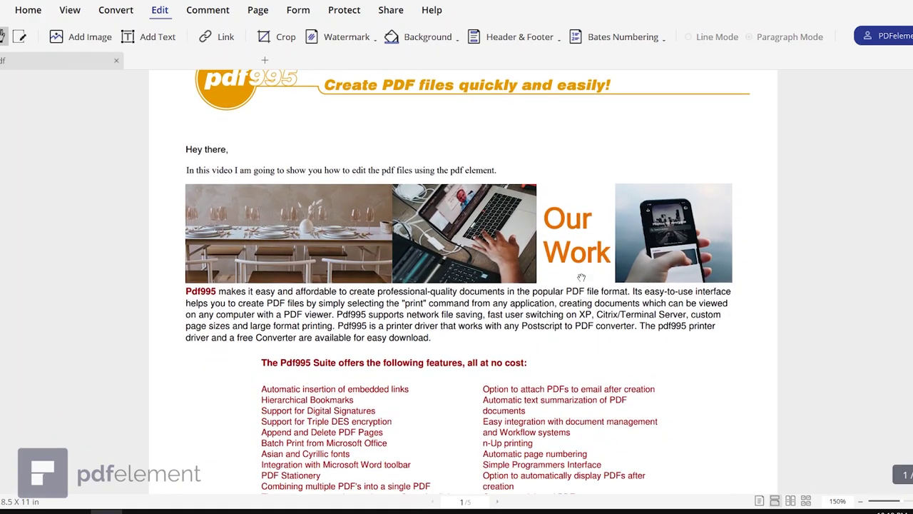
{"action": "left_click_drag", "start_coordinate": [577, 381], "coordinate": [590, 419]}
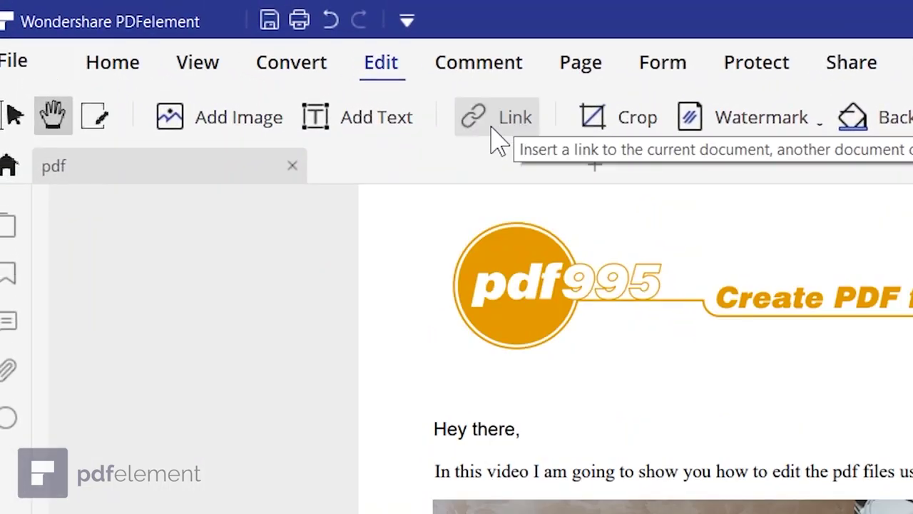
- Add a text box reading "YouTube.com/iOSProHacker" above the header slogan
{"action": "left_click", "coordinate": [95, 116]}
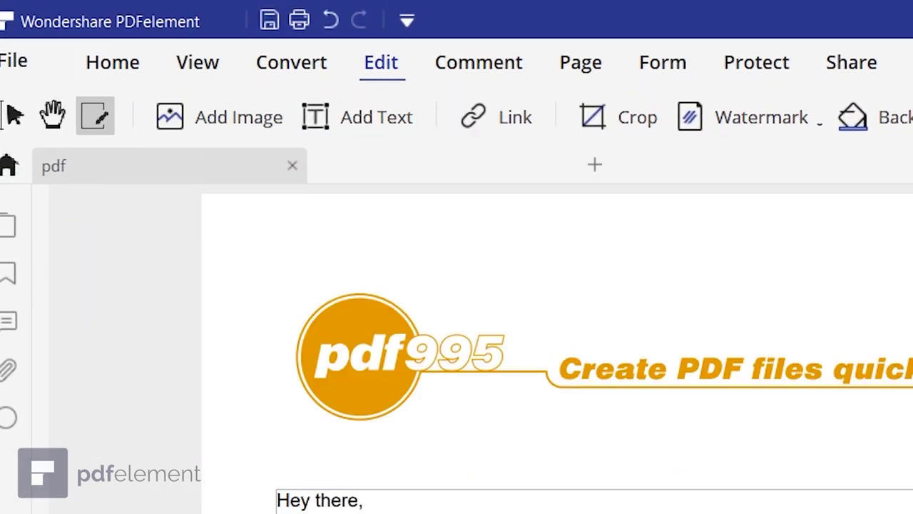
{"action": "left_click", "coordinate": [363, 123]}
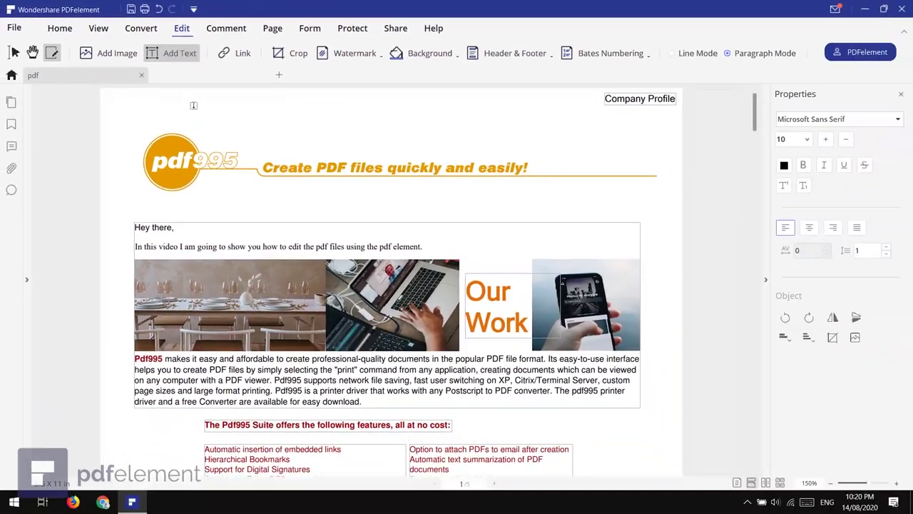
{"action": "left_click", "coordinate": [831, 254]}
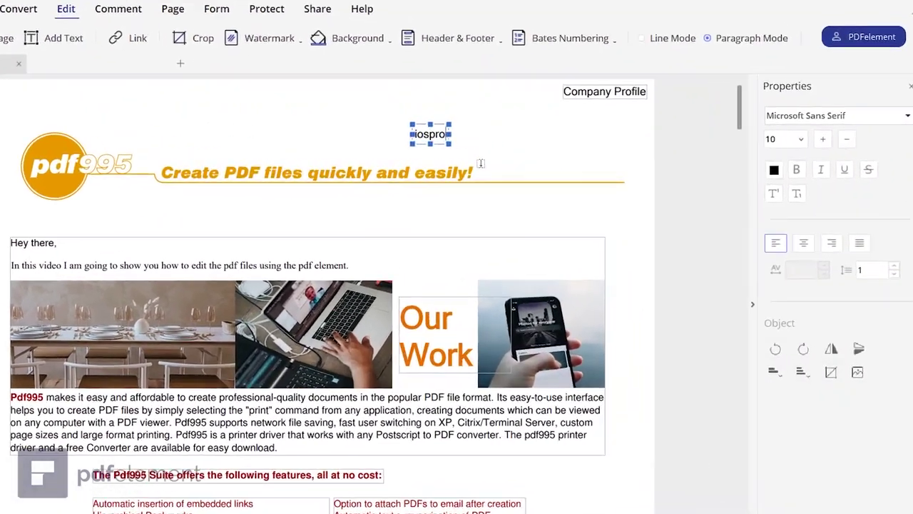
{"action": "type", "text": "YouTube.com/iOSProHacker"}
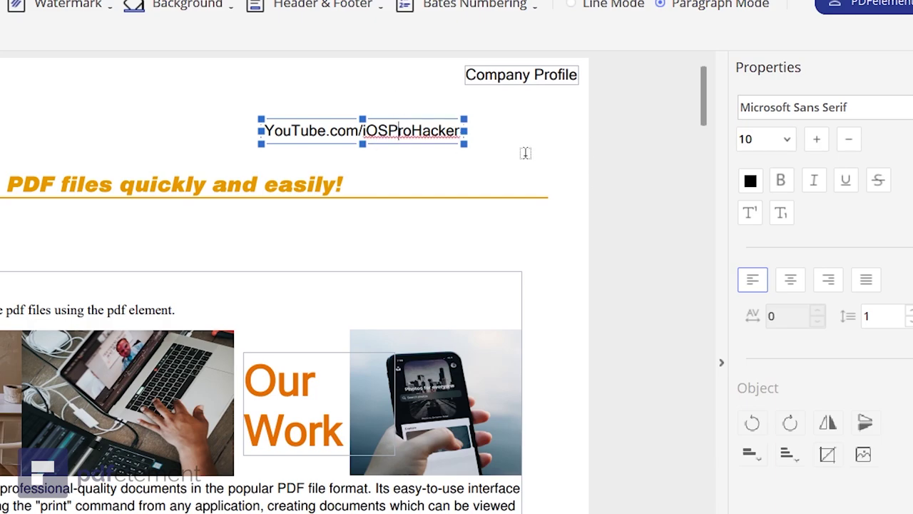
- Format the YouTube address in bold orange and move it below the right end of the header line
{"action": "key", "text": "ctrl+a"}
{"action": "left_click", "coordinate": [750, 181]}
{"action": "left_click", "coordinate": [891, 294]}
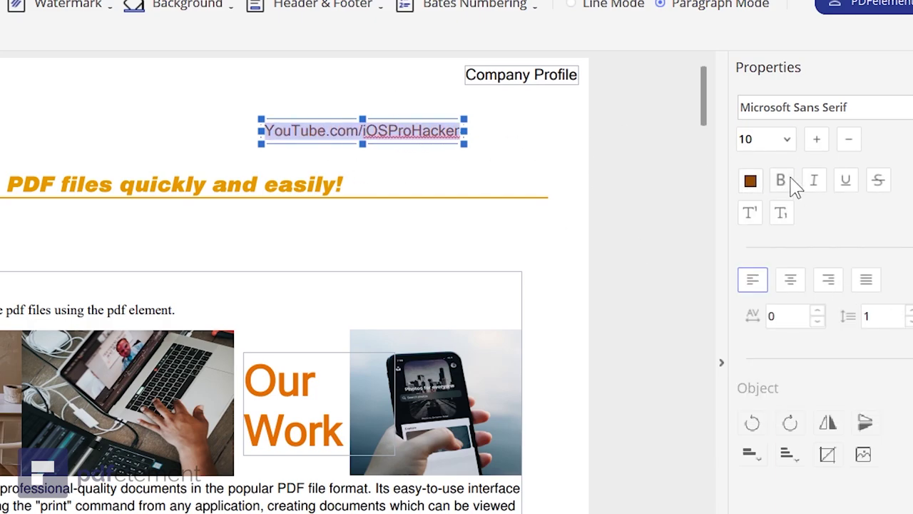
{"action": "left_click_drag", "start_coordinate": [405, 146], "coordinate": [488, 226]}
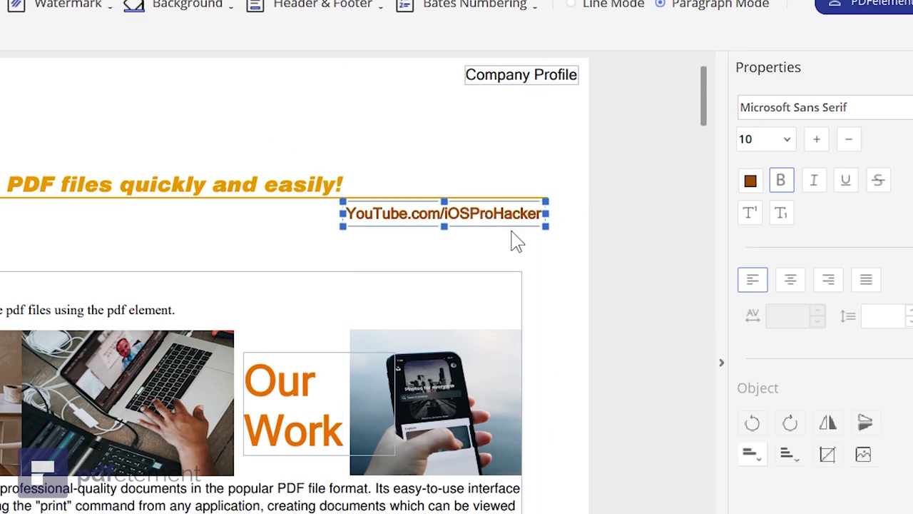
{"action": "triple_click", "coordinate": [519, 213]}
{"action": "left_click", "coordinate": [750, 181]}
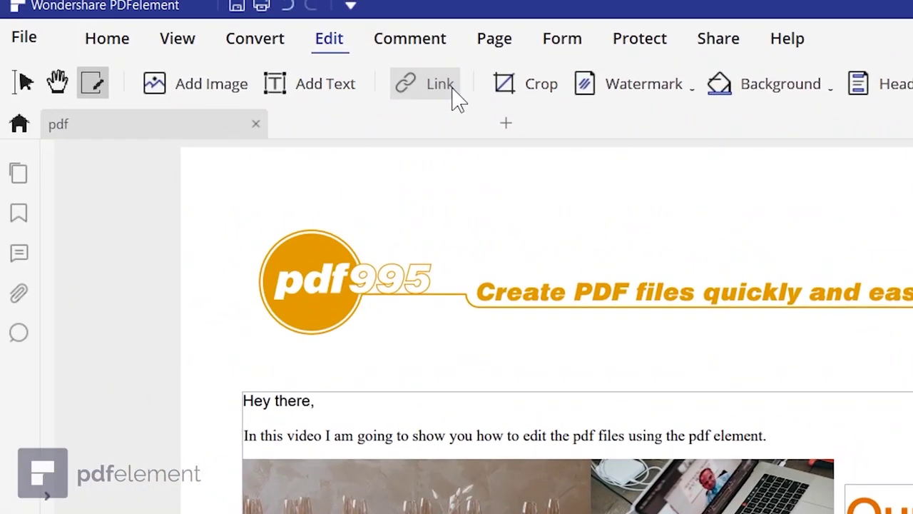
{"action": "left_click", "coordinate": [457, 99]}
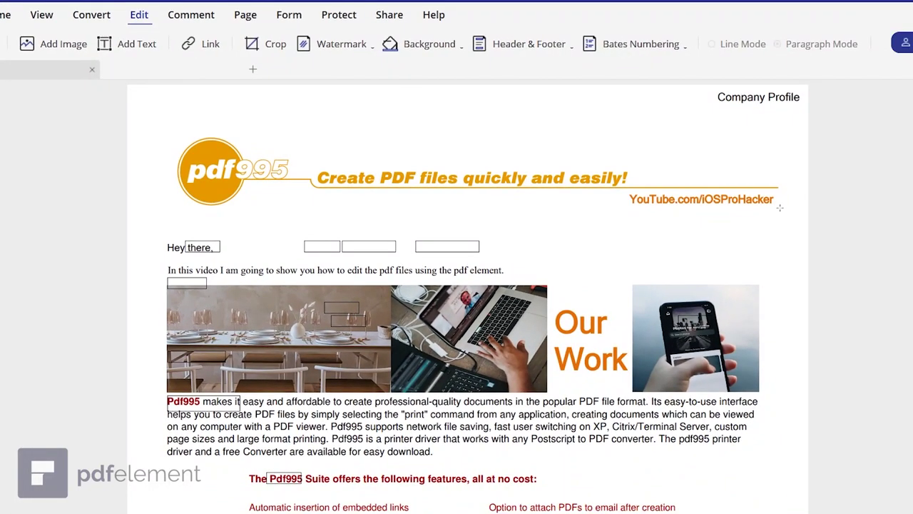
{"action": "left_click_drag", "start_coordinate": [780, 208], "coordinate": [624, 190]}
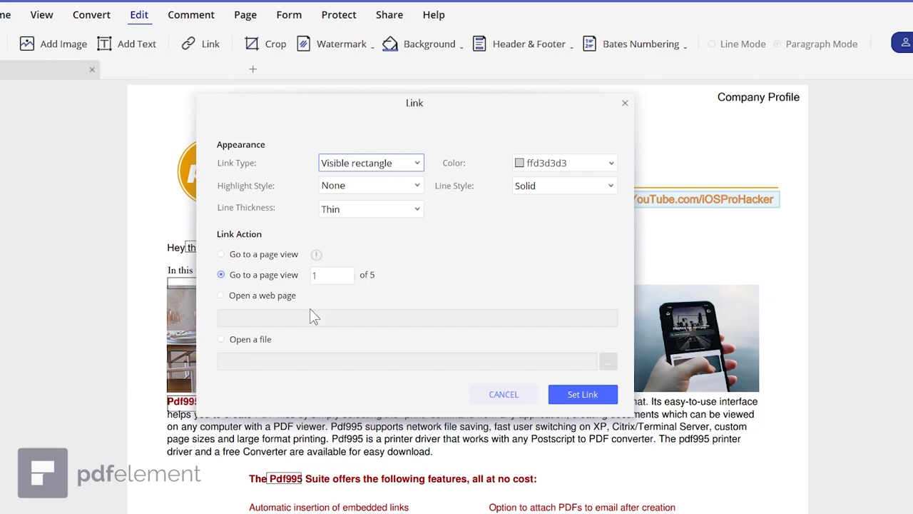
{"action": "left_click", "coordinate": [271, 299]}
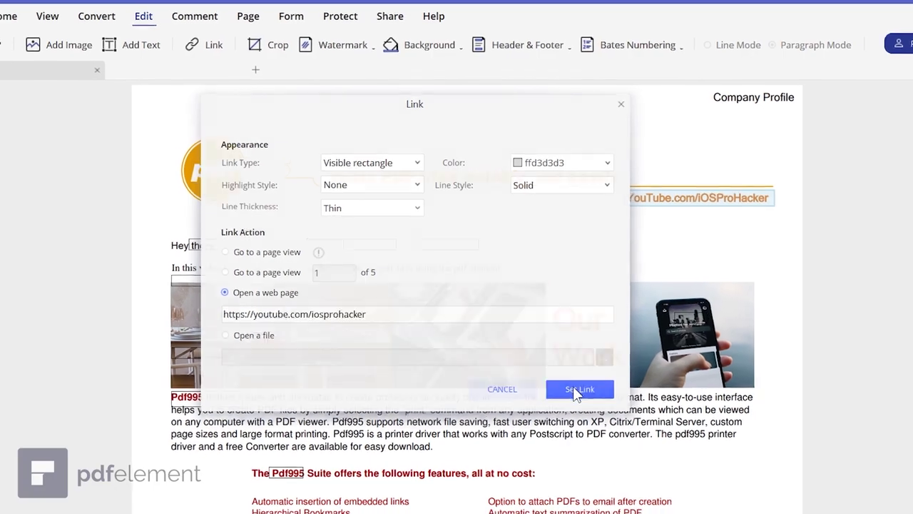
{"action": "left_click", "coordinate": [578, 391]}
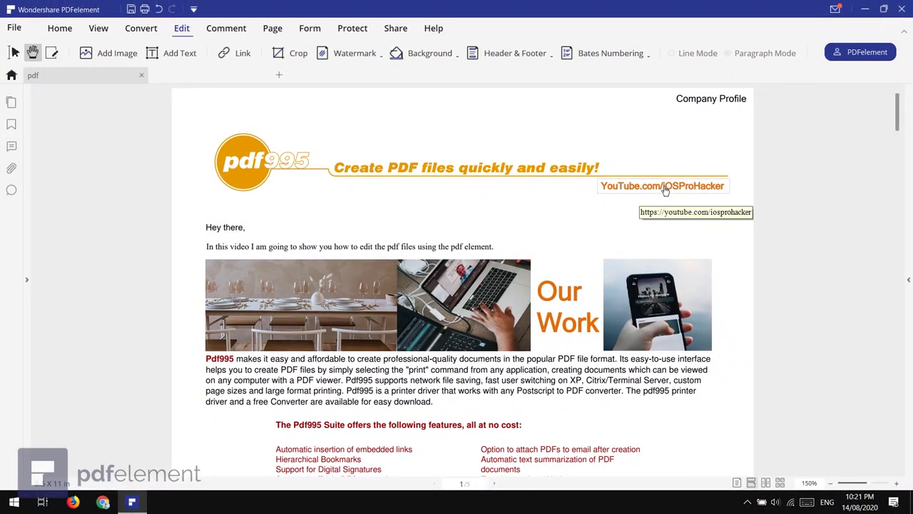
- Delete the old pdf995 logo graphics from the page header in edit mode and select the slogan's exclamation mark
{"action": "left_click", "coordinate": [52, 53]}
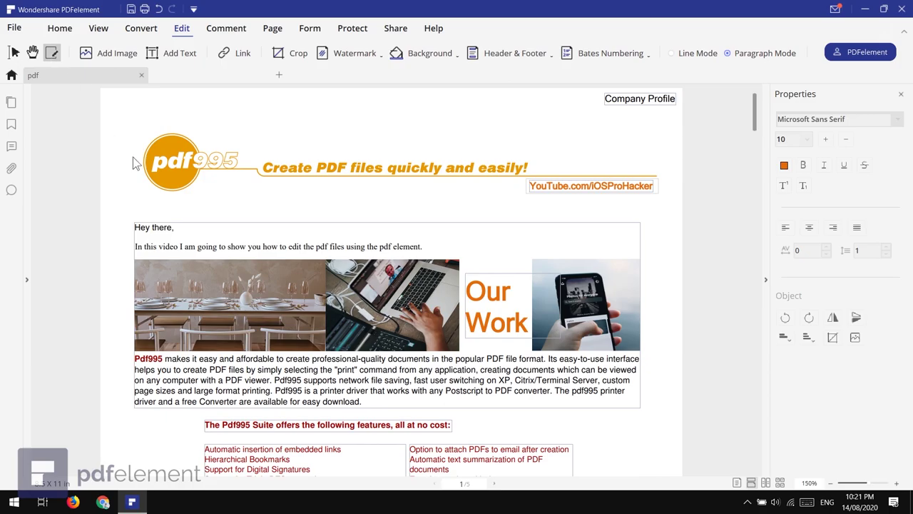
{"action": "left_click", "coordinate": [187, 178]}
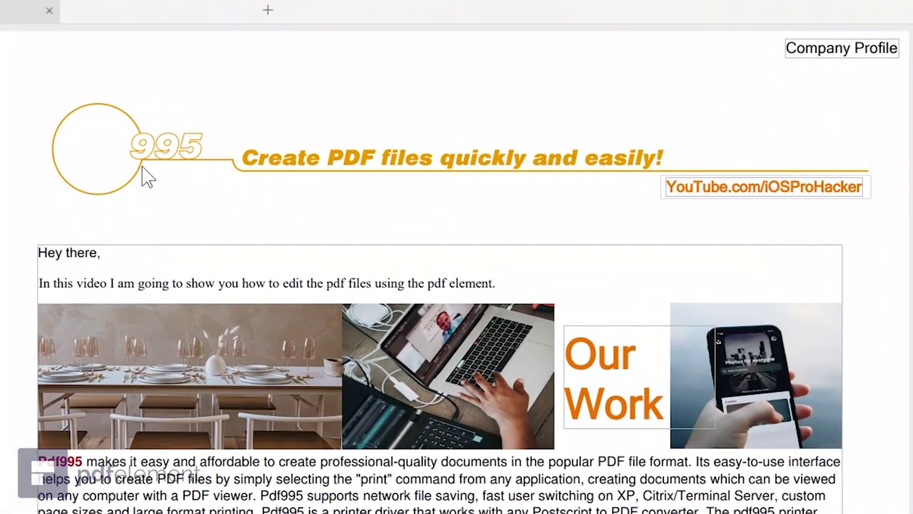
{"action": "left_click", "coordinate": [142, 179]}
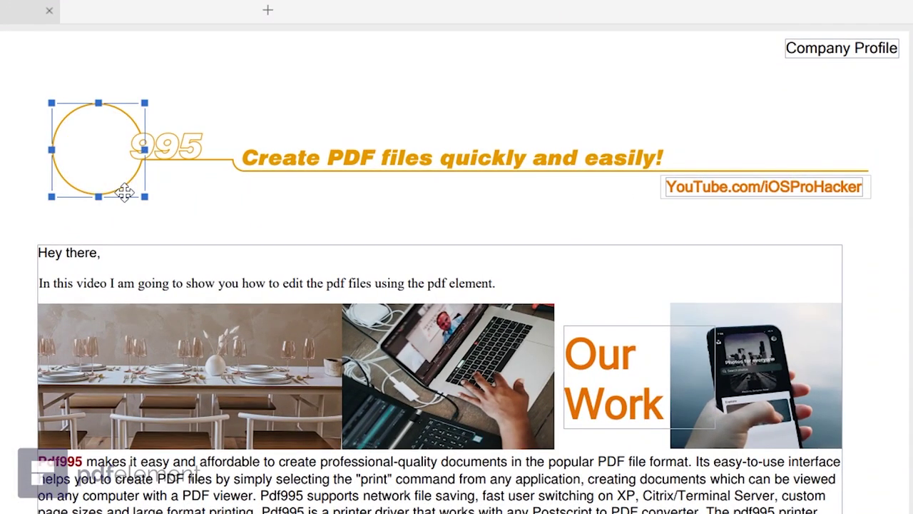
{"action": "key", "text": "Delete"}
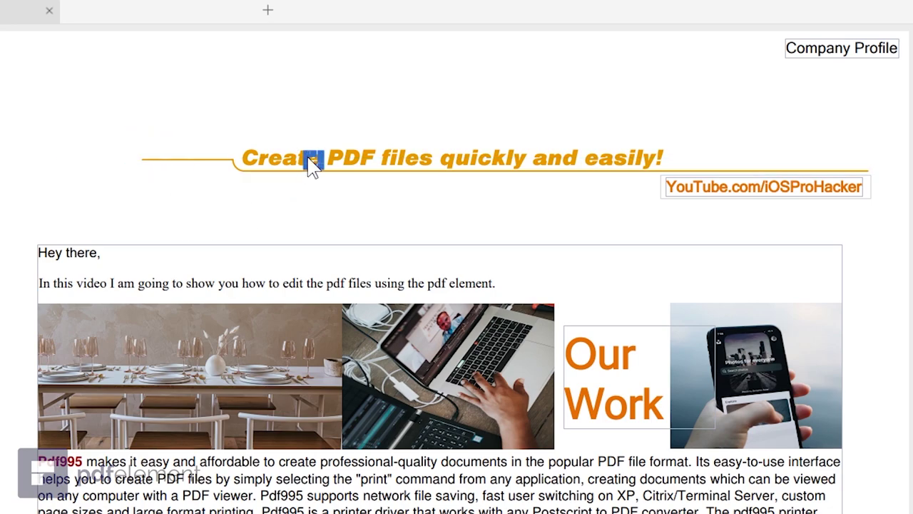
{"action": "left_click", "coordinate": [655, 162]}
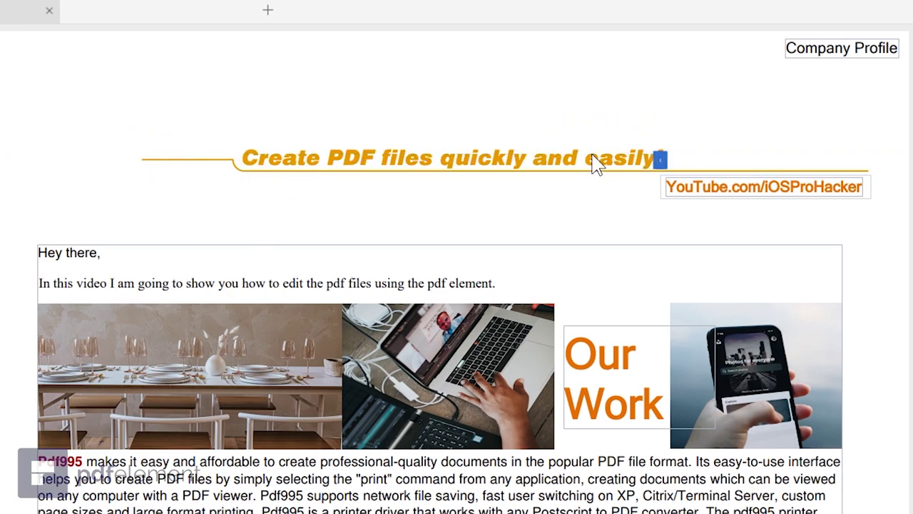
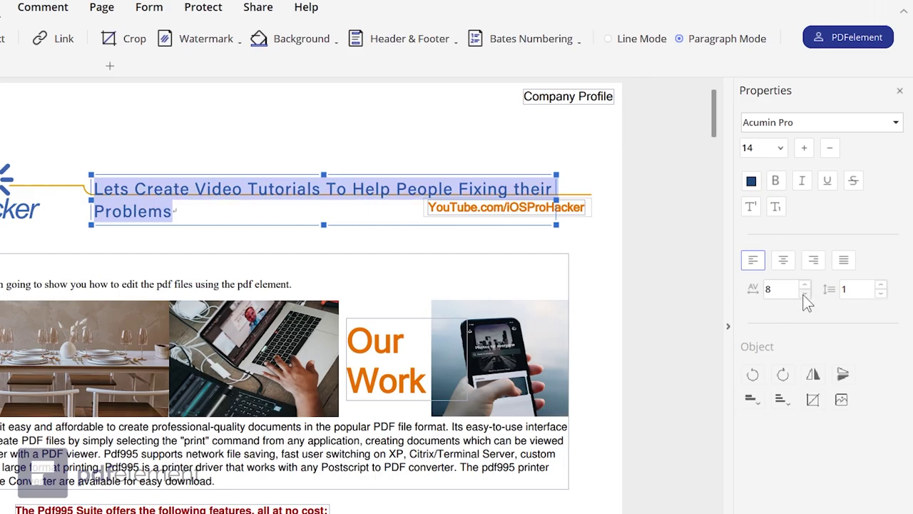
- Set the new header slogan's font size to 11 and character spacing to 6, and leave edit mode
{"action": "left_click", "coordinate": [781, 147]}
{"action": "left_click", "coordinate": [756, 303]}
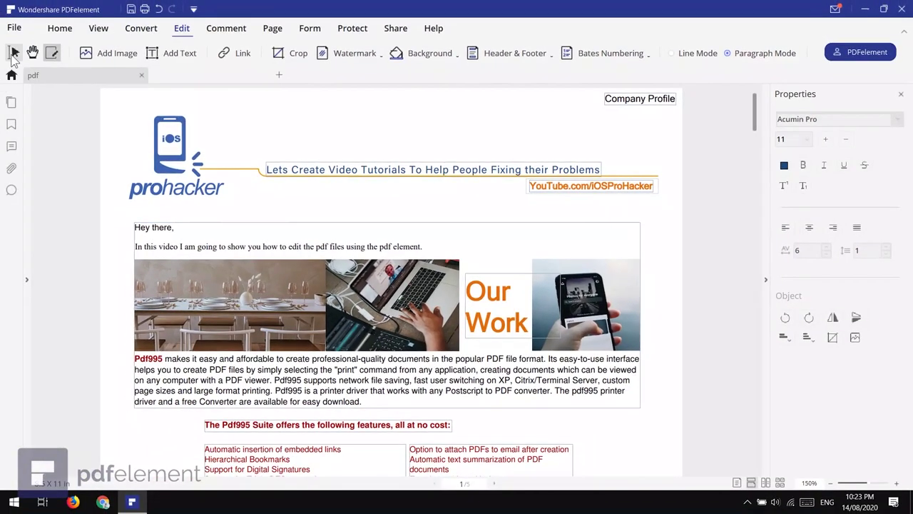
{"action": "left_click", "coordinate": [13, 54]}
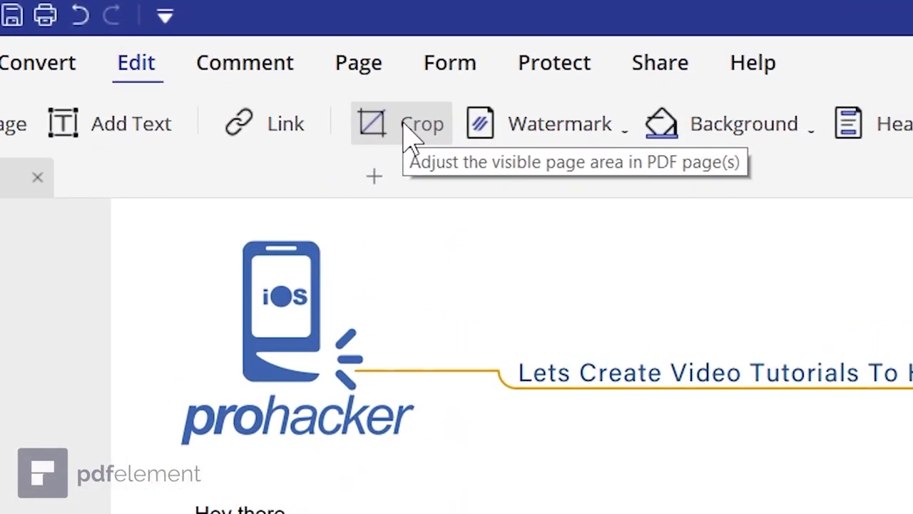
- Try cropping page 1 with a bottom margin of 6.217 in and restore the full page area
{"action": "left_click", "coordinate": [410, 136]}
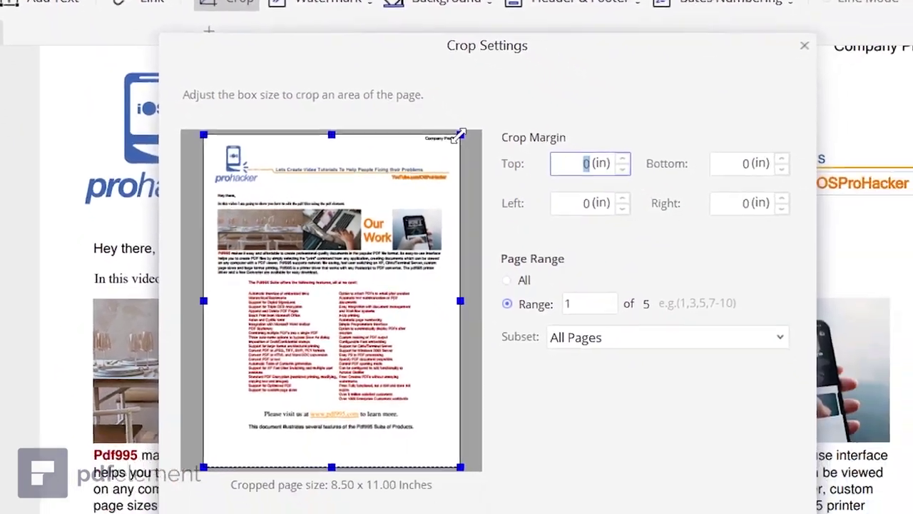
{"action": "left_click_drag", "start_coordinate": [460, 134], "coordinate": [461, 447]}
{"action": "left_click_drag", "start_coordinate": [331, 467], "coordinate": [336, 279]}
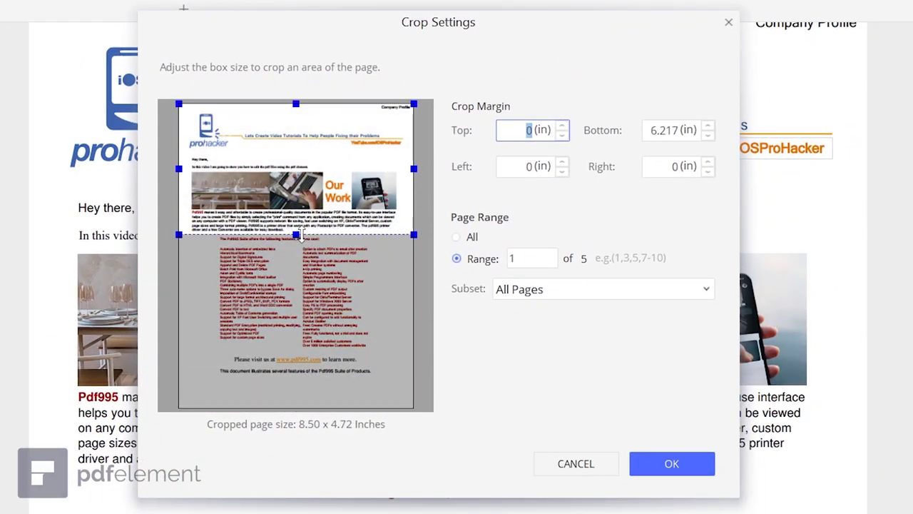
{"action": "left_click_drag", "start_coordinate": [300, 235], "coordinate": [296, 408]}
- Try the page subset and page range options of the crop settings and discard the crop
{"action": "left_click", "coordinate": [542, 288]}
{"action": "left_click", "coordinate": [524, 322]}
{"action": "left_click", "coordinate": [526, 289]}
{"action": "left_click", "coordinate": [532, 307]}
{"action": "left_click", "coordinate": [456, 237]}
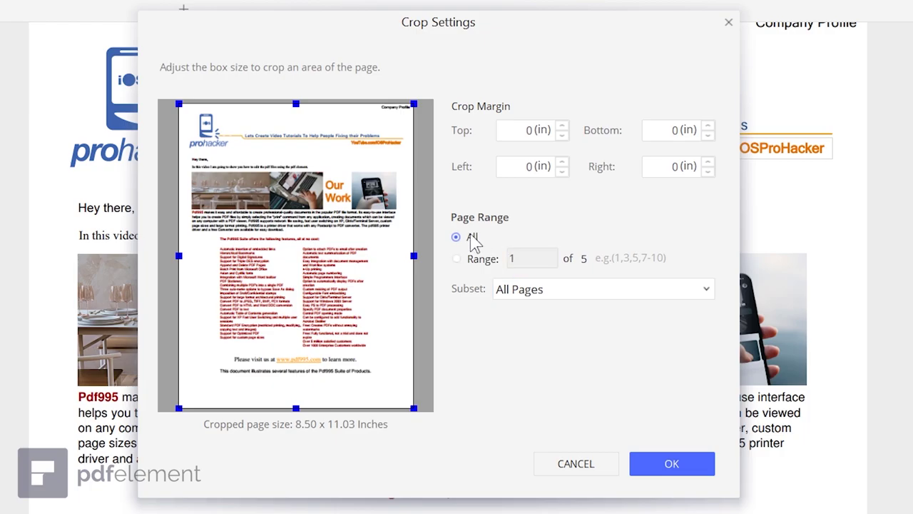
{"action": "left_click", "coordinate": [477, 258]}
{"action": "left_click", "coordinate": [567, 460]}
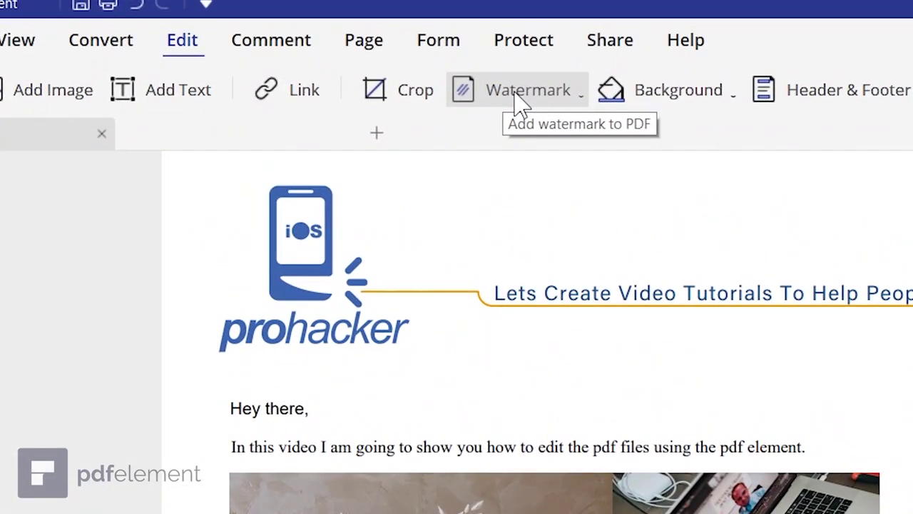
- Start a new watermark with the text TESTING
{"action": "left_click", "coordinate": [353, 57]}
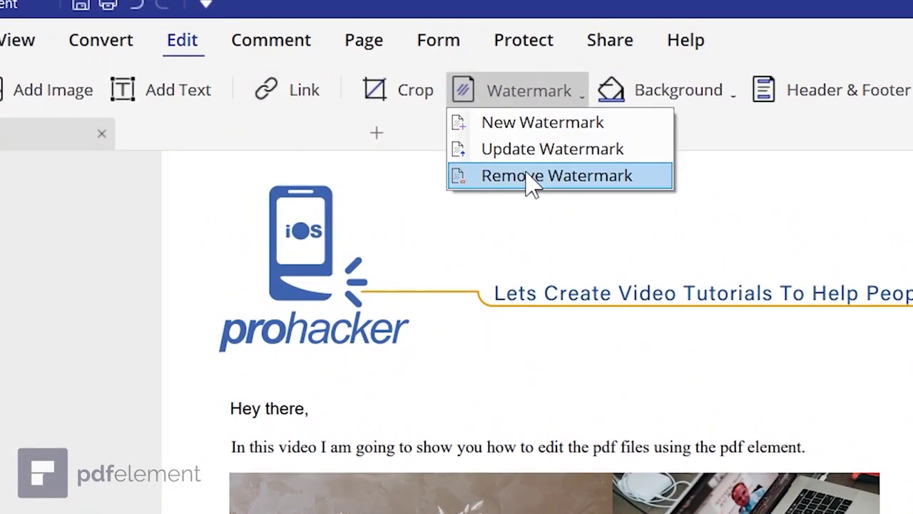
{"action": "left_click", "coordinate": [561, 134]}
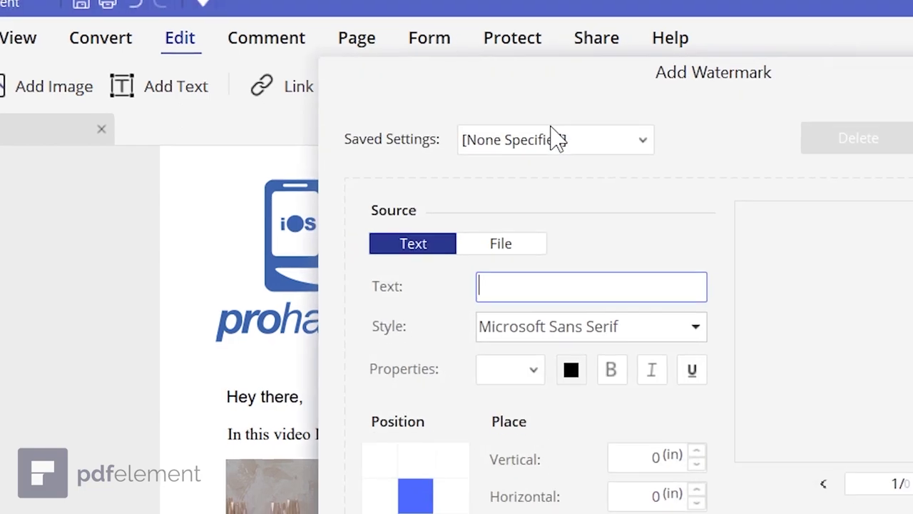
{"action": "type", "text": "TESTING"}
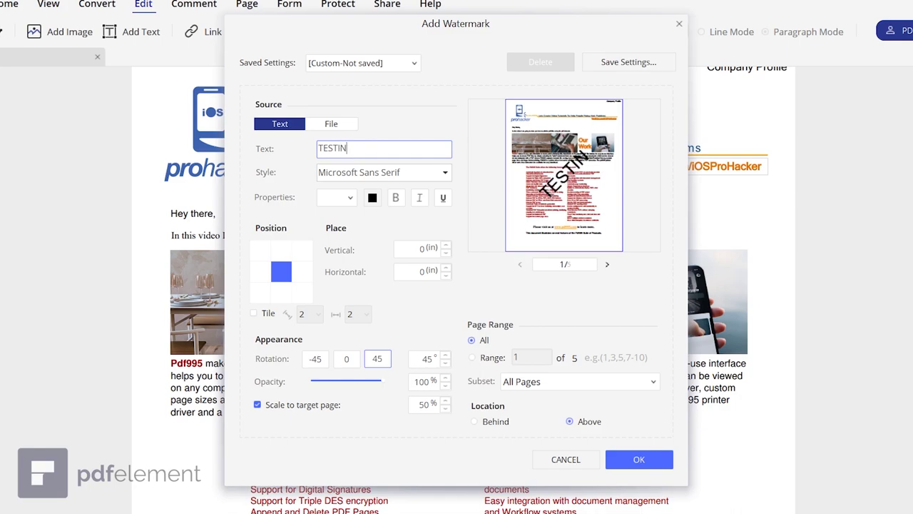
- Switch the watermark's source to the image file iosprohacker.png from the DEMO folder
{"action": "left_click", "coordinate": [331, 125]}
{"action": "left_click", "coordinate": [440, 151]}
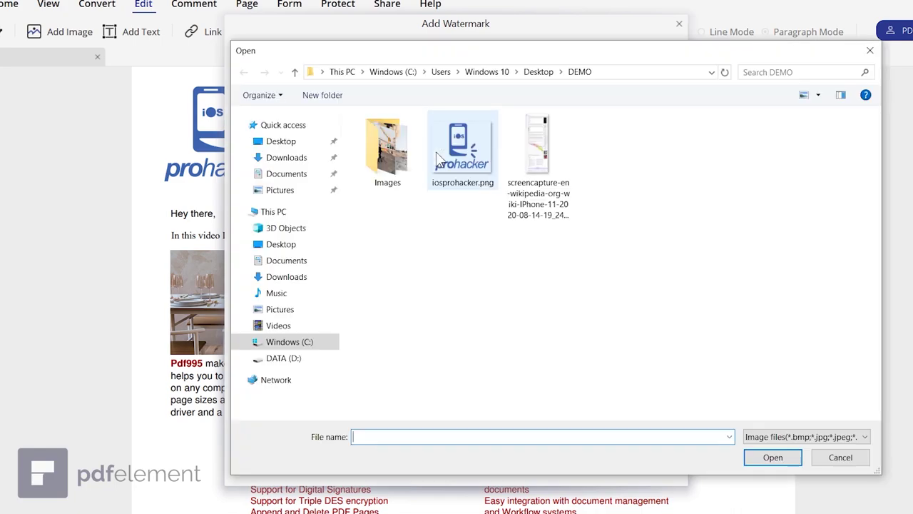
{"action": "left_click", "coordinate": [435, 165]}
{"action": "double_click", "coordinate": [453, 166]}
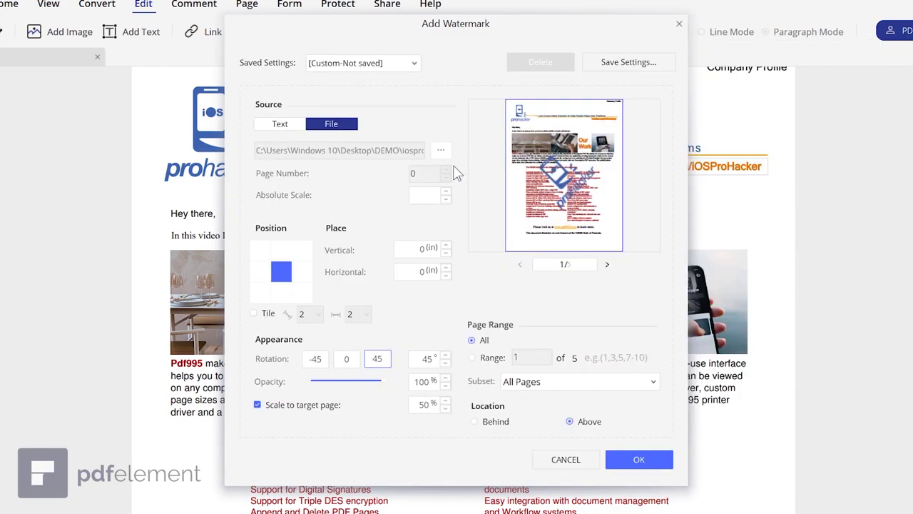
- Set the watermark's rotation to 40° and opacity to about 41%, apply it to all pages and review page 1
{"action": "scroll", "coordinate": [428, 359], "scroll_direction": "down", "scroll_amount": 5}
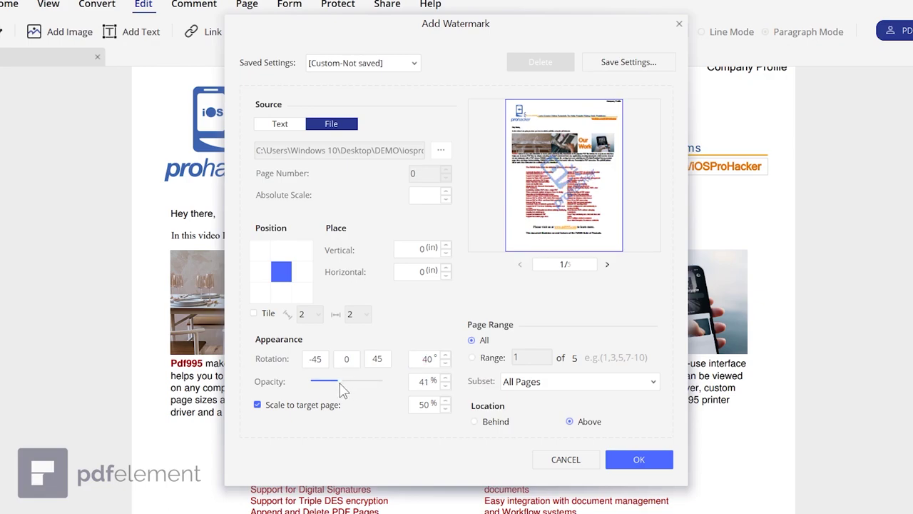
{"action": "left_click_drag", "start_coordinate": [339, 384], "coordinate": [337, 385]}
{"action": "left_click", "coordinate": [633, 462]}
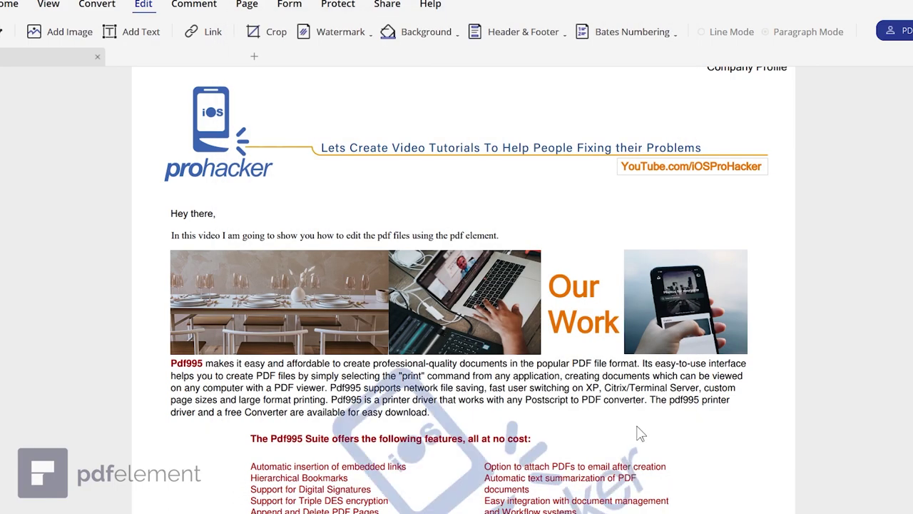
{"action": "scroll", "coordinate": [651, 393], "scroll_direction": "down", "scroll_amount": 3}
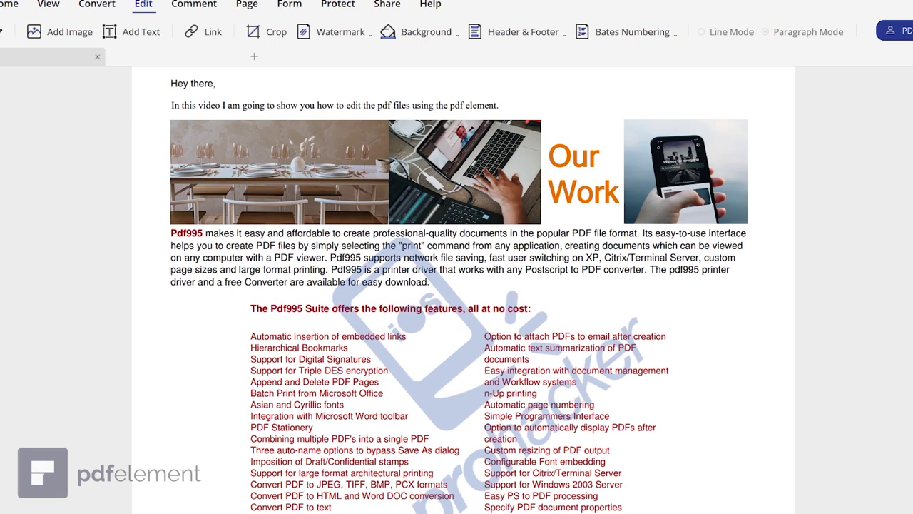
{"action": "scroll", "coordinate": [456, 286], "scroll_direction": "up", "scroll_amount": 3}
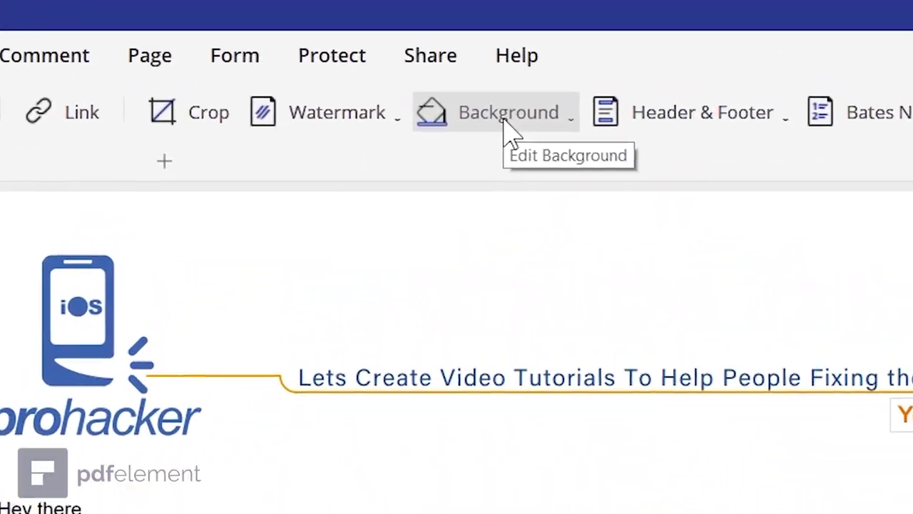
- Try a light beige, a blue and an orange theme color as a new background for page 1
{"action": "left_click", "coordinate": [416, 33]}
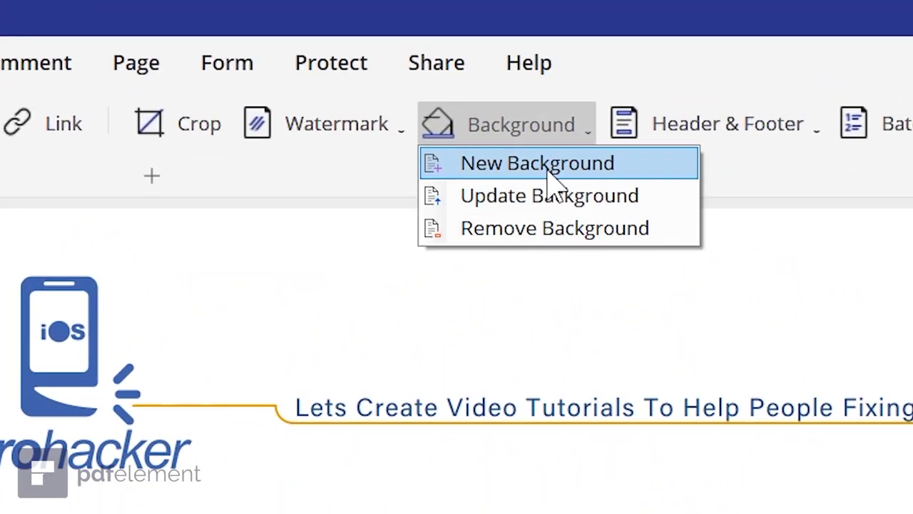
{"action": "left_click", "coordinate": [548, 175]}
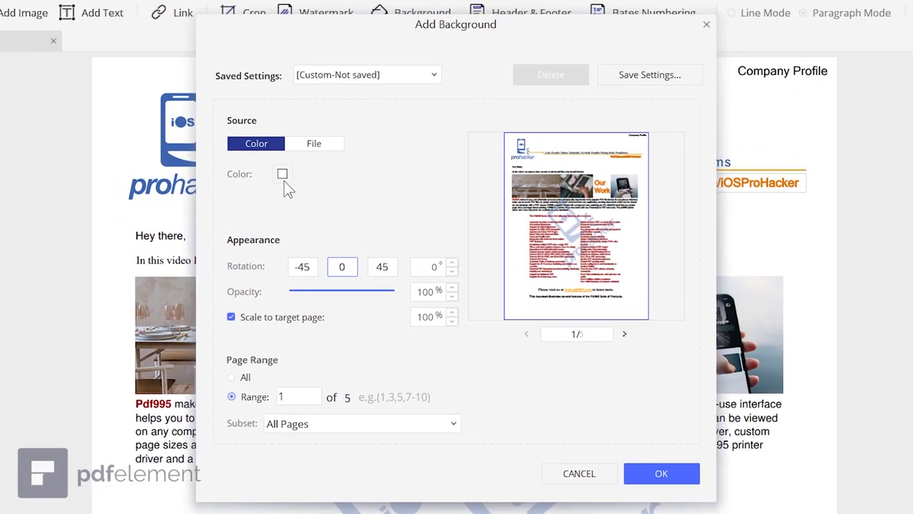
{"action": "left_click", "coordinate": [320, 179]}
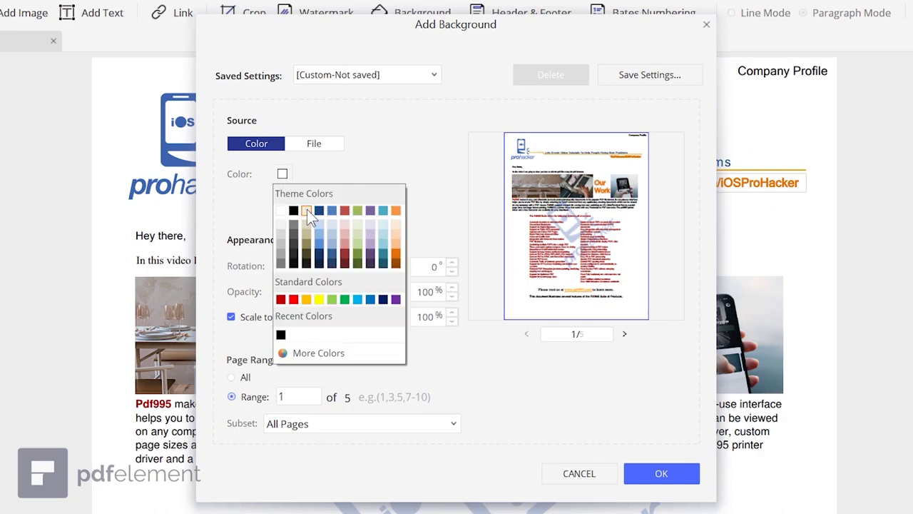
{"action": "left_click", "coordinate": [306, 210]}
{"action": "left_click", "coordinate": [284, 174]}
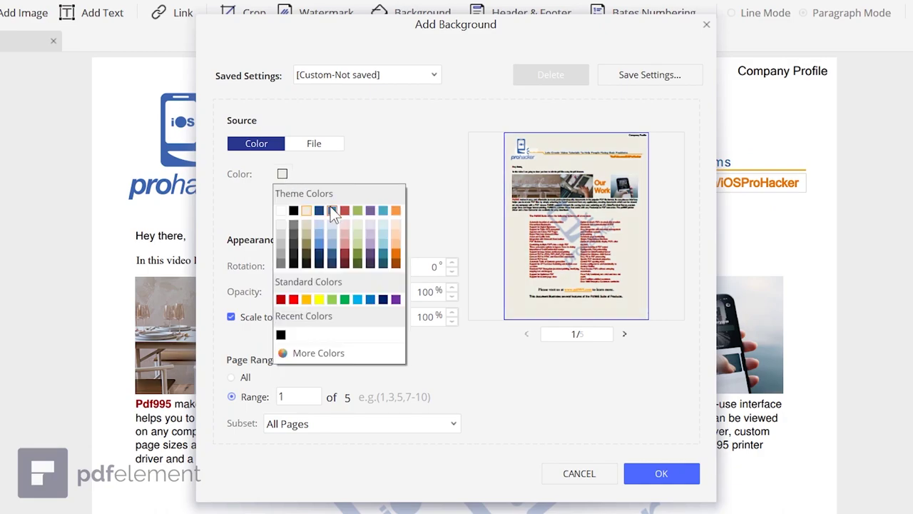
{"action": "left_click", "coordinate": [332, 210]}
{"action": "left_click", "coordinate": [284, 175]}
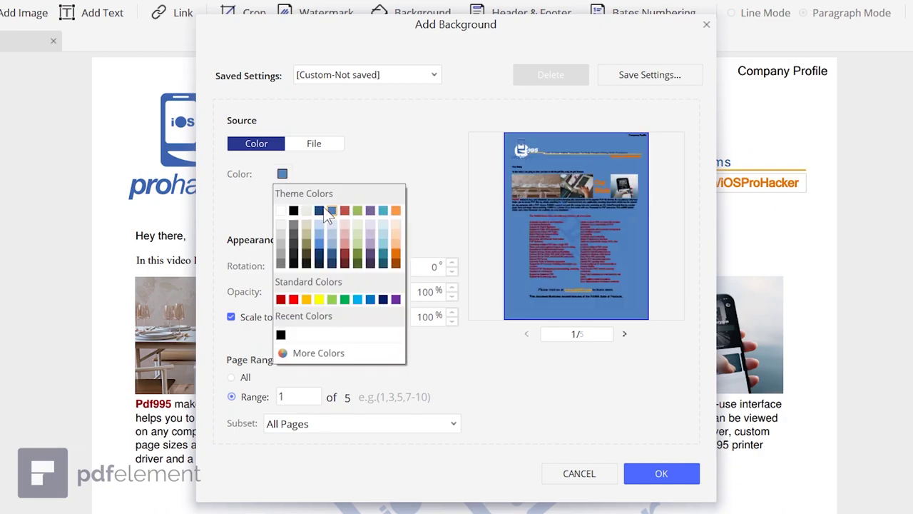
{"action": "left_click", "coordinate": [395, 212]}
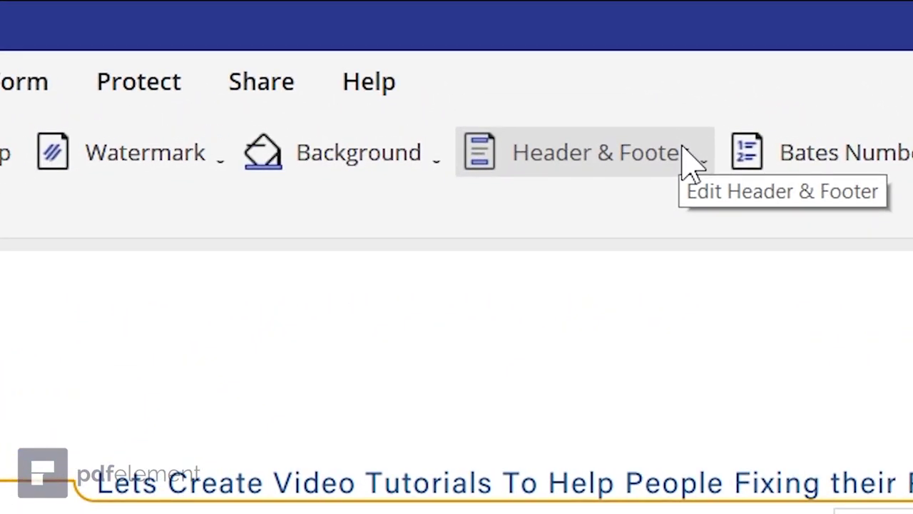
- Start a new header and footer and insert the page number macro in the left header box
{"action": "left_click", "coordinate": [544, 55]}
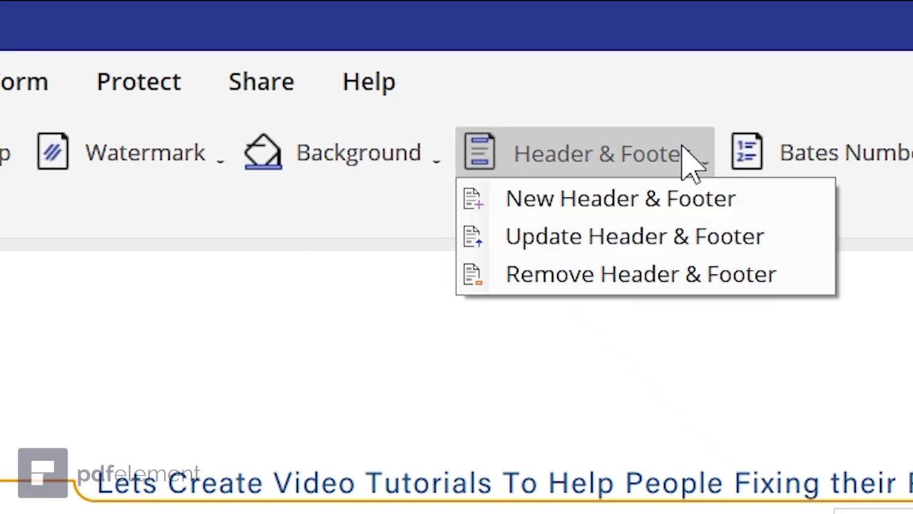
{"action": "left_click", "coordinate": [647, 204]}
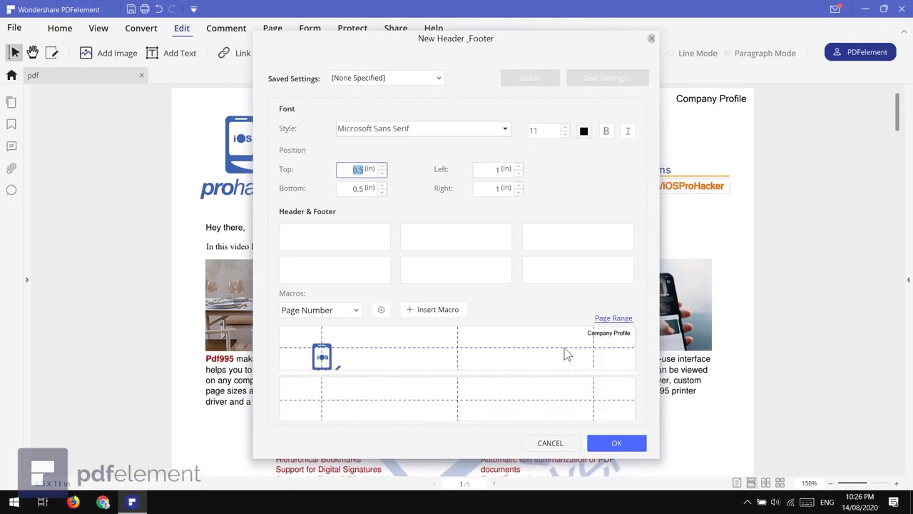
{"action": "left_click", "coordinate": [328, 237]}
{"action": "type", "text": "1sd"}
{"action": "key", "text": "ctrl+a"}
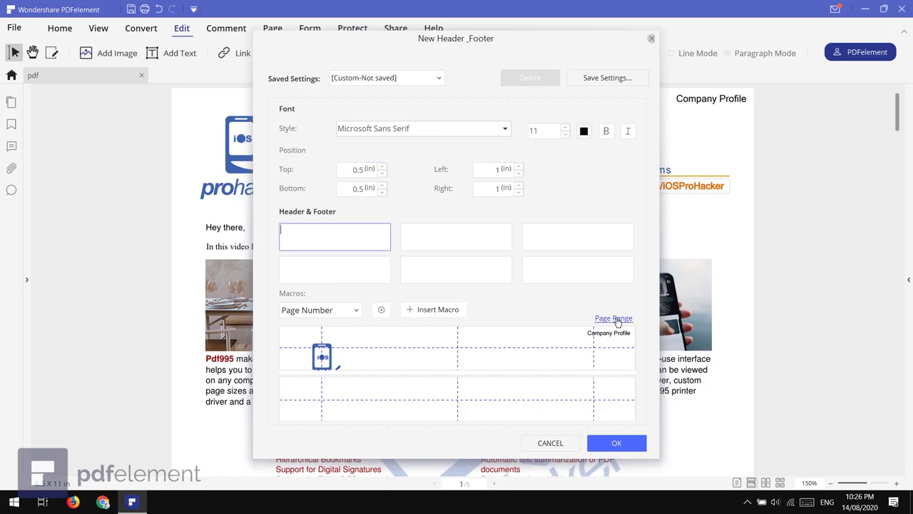
{"action": "left_click", "coordinate": [613, 318]}
{"action": "left_click", "coordinate": [534, 301]}
{"action": "left_click", "coordinate": [433, 309]}
- Look through the macro types and the page number format settings, keeping Page Number as the macro
{"action": "left_click", "coordinate": [321, 310]}
{"action": "left_click", "coordinate": [307, 334]}
{"action": "left_click", "coordinate": [321, 310]}
{"action": "left_click", "coordinate": [307, 322]}
{"action": "left_click", "coordinate": [381, 310]}
{"action": "left_click", "coordinate": [526, 288]}
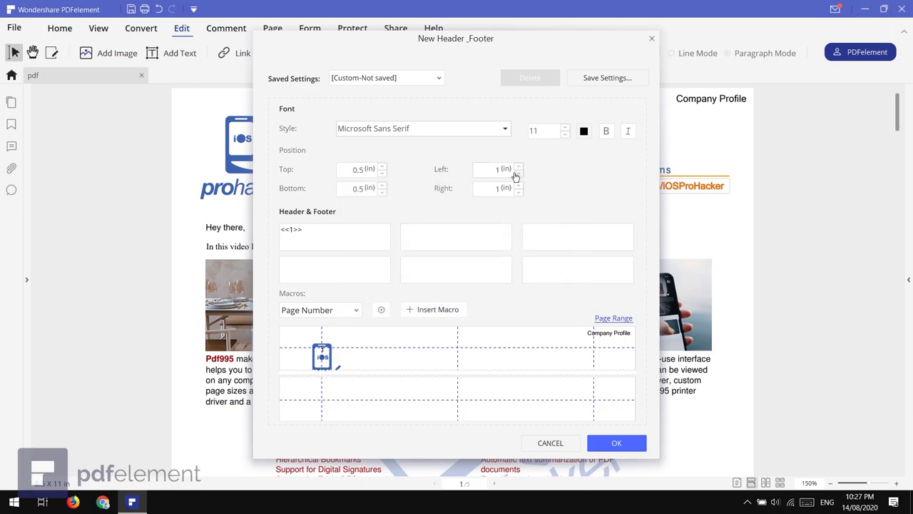
- Set the header's font size to 25, its left position to 0.3 in and its top position to 0.2 in
{"action": "left_click", "coordinate": [554, 131]}
{"action": "left_click", "coordinate": [520, 172]}
{"action": "left_click", "coordinate": [382, 173]}
{"action": "left_click", "coordinate": [382, 173]}
{"action": "left_click", "coordinate": [382, 173]}
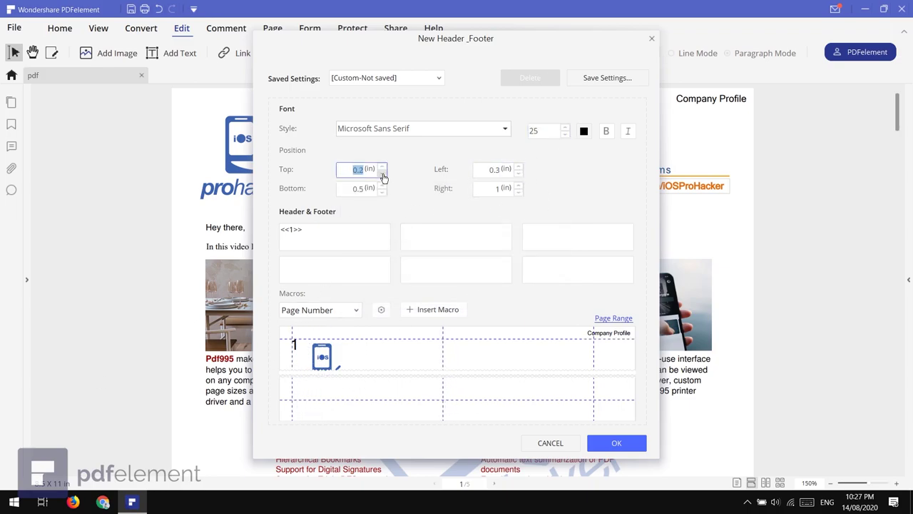
- Set the header's left position to 0.2 in and font size to 19, make it bold italic, and apply it
{"action": "left_click", "coordinate": [519, 173]}
{"action": "left_click", "coordinate": [566, 134]}
{"action": "left_click", "coordinate": [566, 134]}
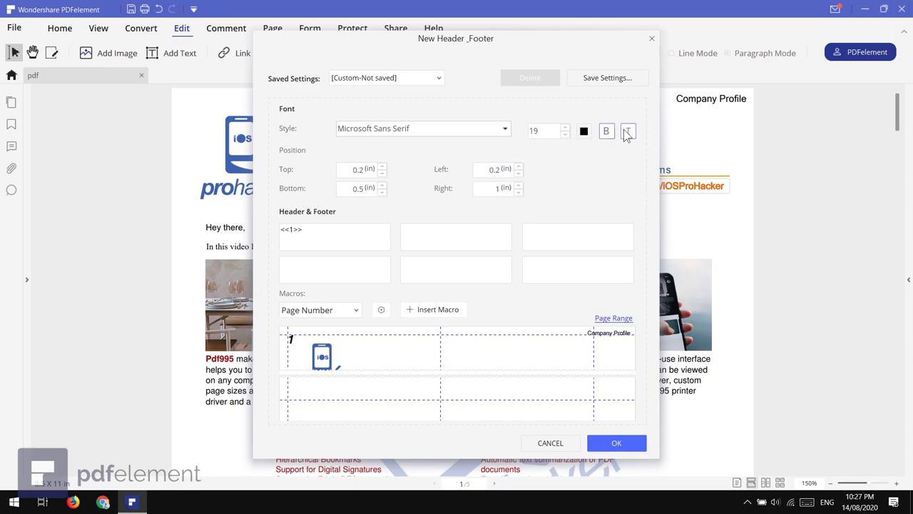
{"action": "left_click", "coordinate": [630, 443]}
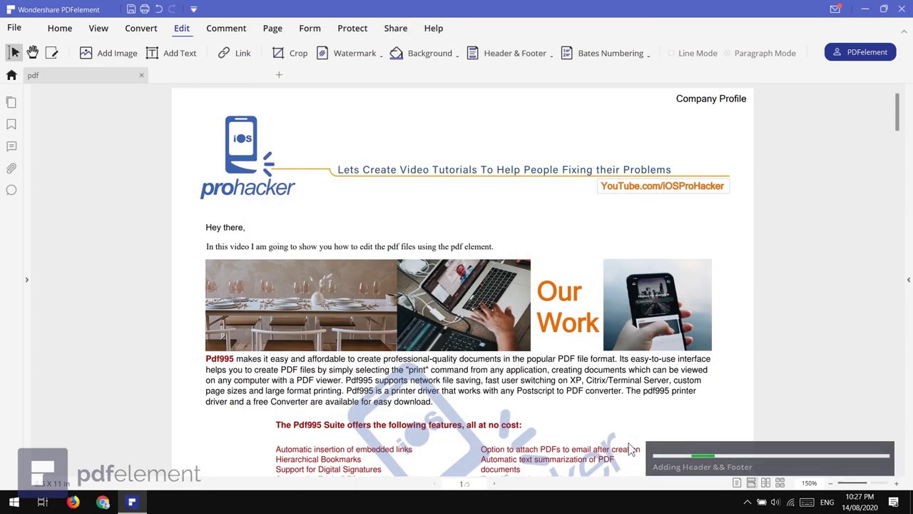
- Page through the document and check the page number header on each page
{"action": "scroll", "coordinate": [229, 116], "scroll_direction": "down", "scroll_amount": 3}
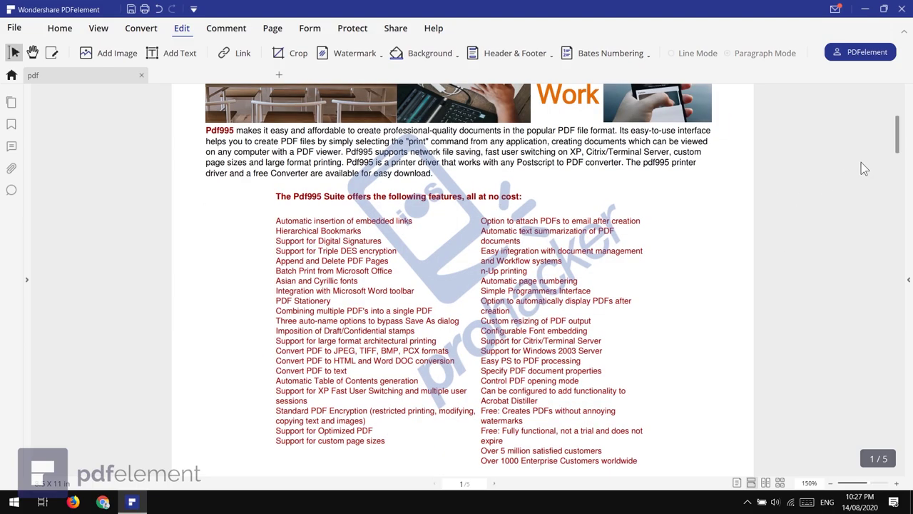
{"action": "scroll", "coordinate": [230, 116], "scroll_direction": "up", "scroll_amount": 3}
{"action": "left_click", "coordinate": [99, 27]}
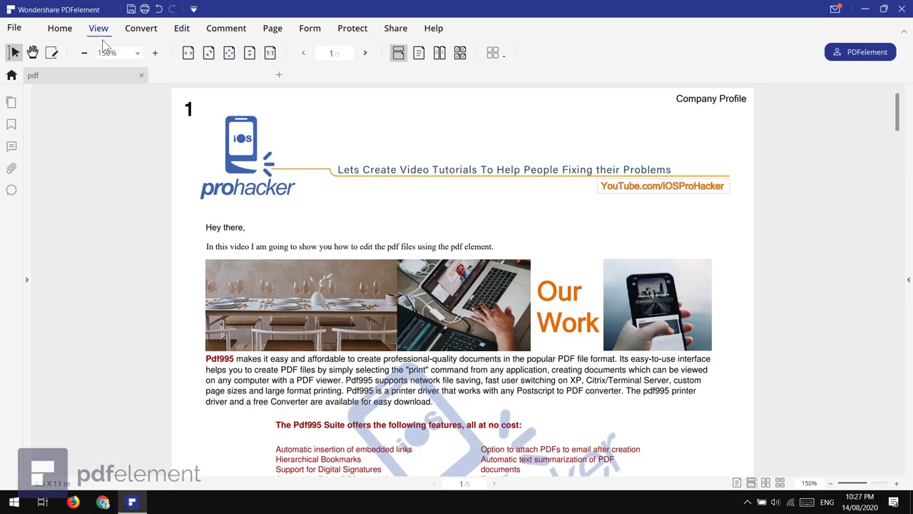
{"action": "left_click", "coordinate": [365, 55]}
{"action": "left_click", "coordinate": [366, 55]}
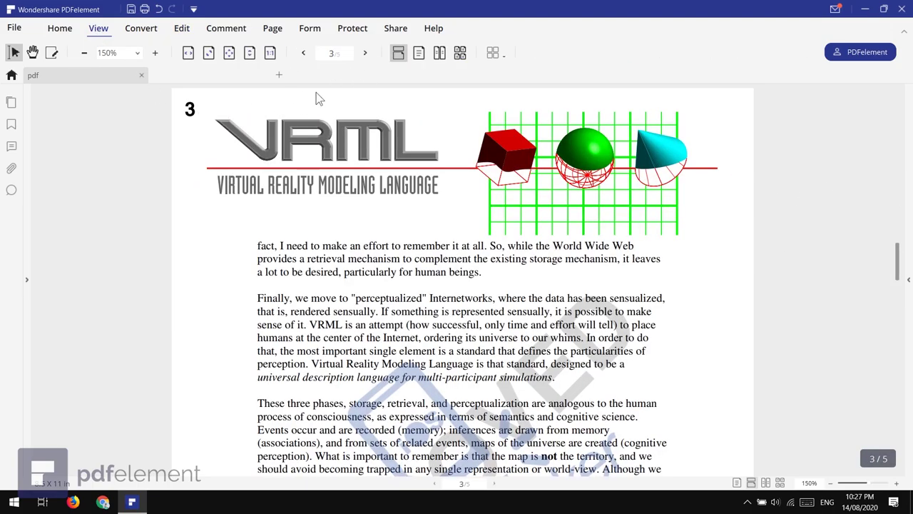
{"action": "scroll", "coordinate": [271, 114], "scroll_direction": "down", "scroll_amount": 1}
{"action": "left_click", "coordinate": [366, 57]}
{"action": "left_click", "coordinate": [309, 57]}
{"action": "left_click", "coordinate": [309, 58]}
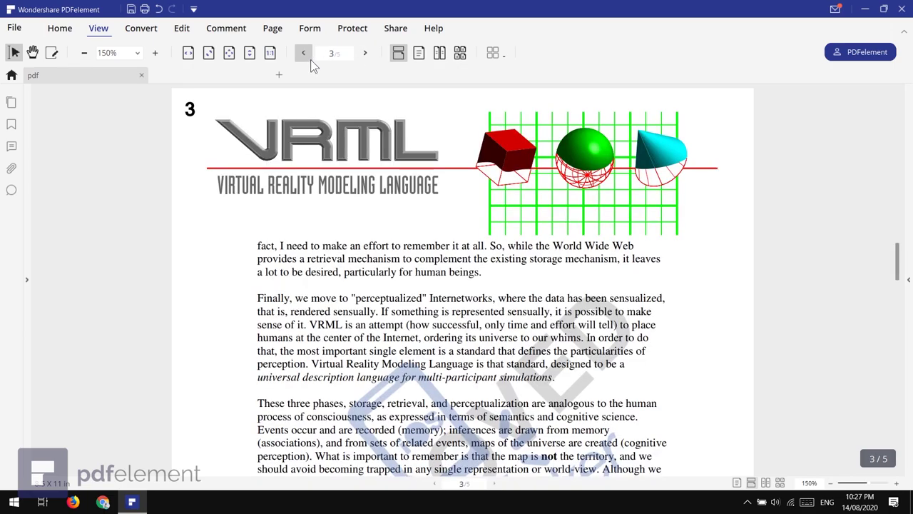
{"action": "left_click", "coordinate": [308, 57]}
{"action": "left_click", "coordinate": [308, 58]}
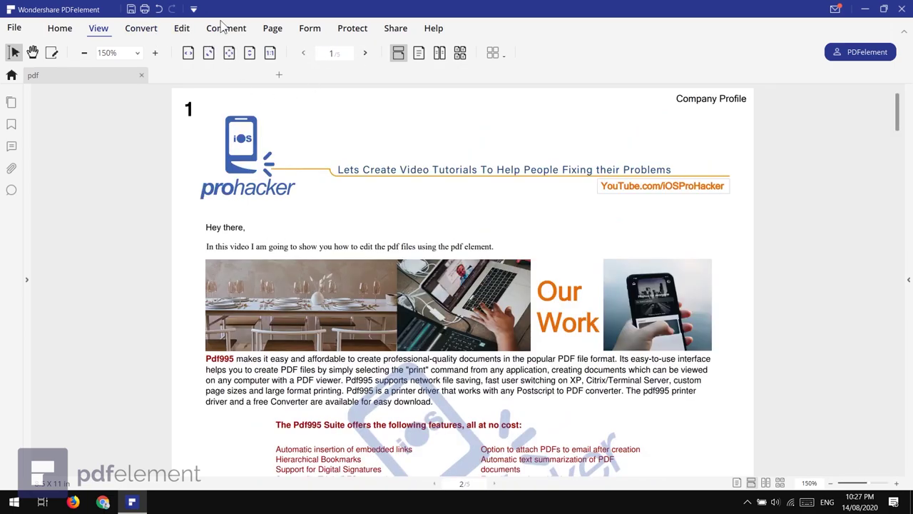
{"action": "left_click", "coordinate": [182, 29]}
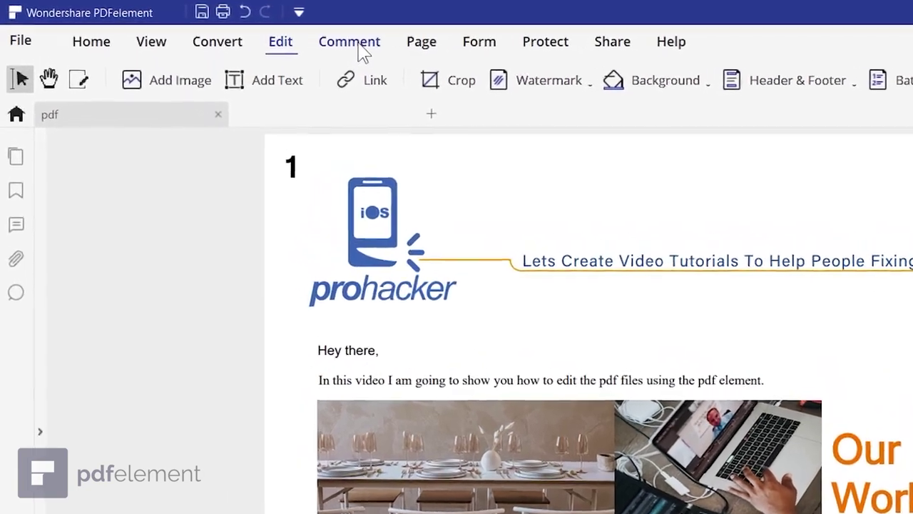
- Highlight the sentence beginning "In this video I am going to show you" on page 1, and undo the stray highlight on "download."
{"action": "left_click", "coordinate": [230, 33]}
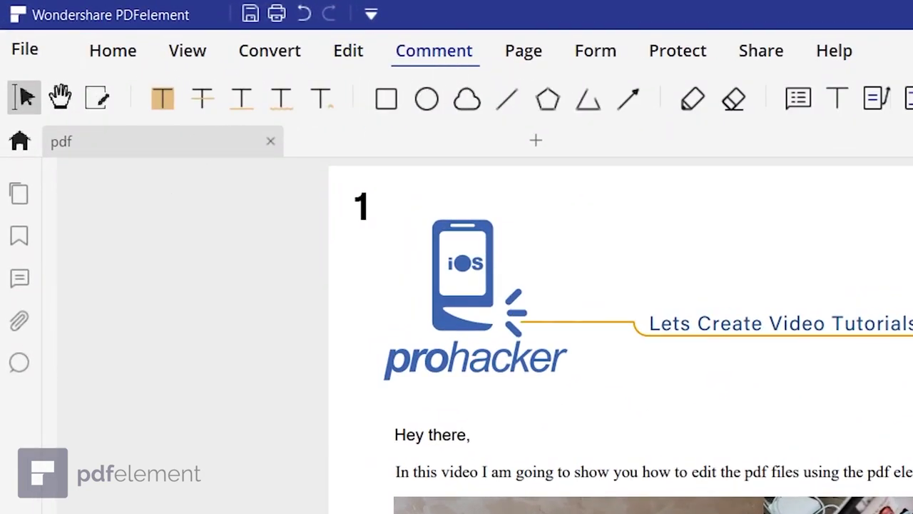
{"action": "left_click", "coordinate": [163, 111]}
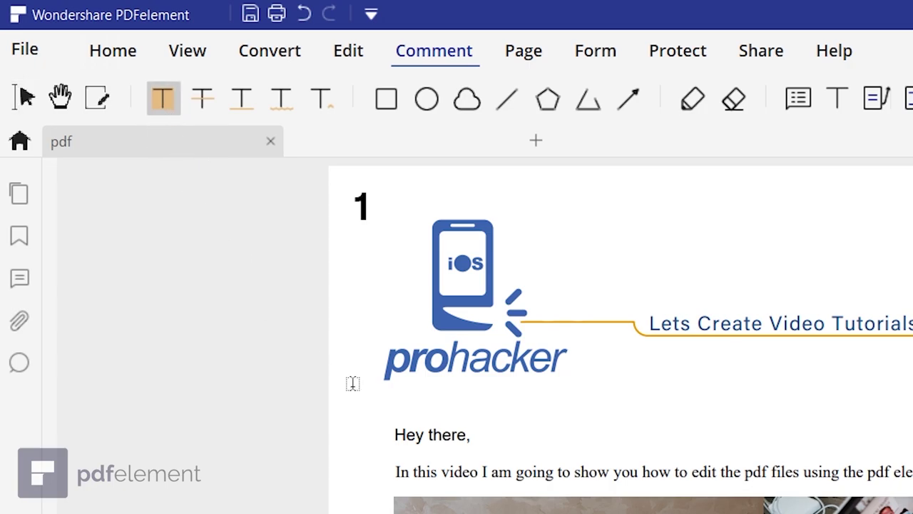
{"action": "left_click_drag", "start_coordinate": [394, 472], "coordinate": [596, 307]}
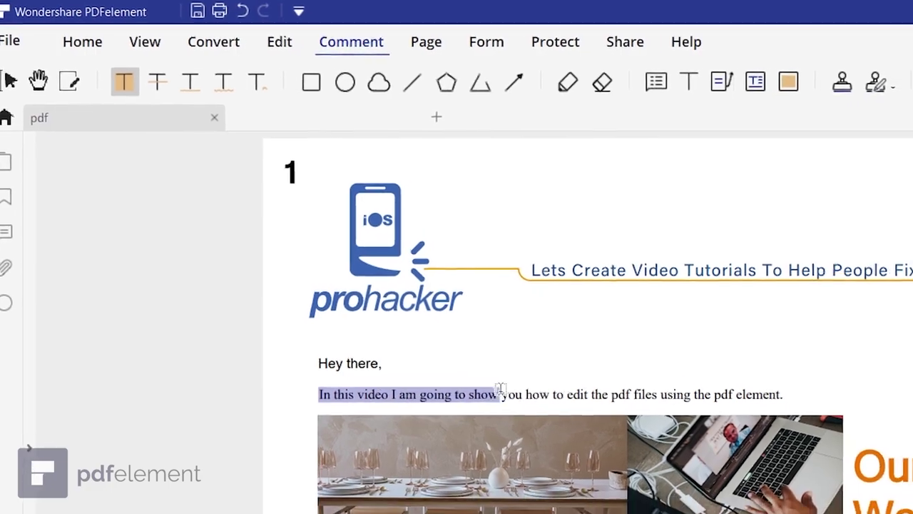
{"action": "left_click_drag", "start_coordinate": [638, 381], "coordinate": [639, 382]}
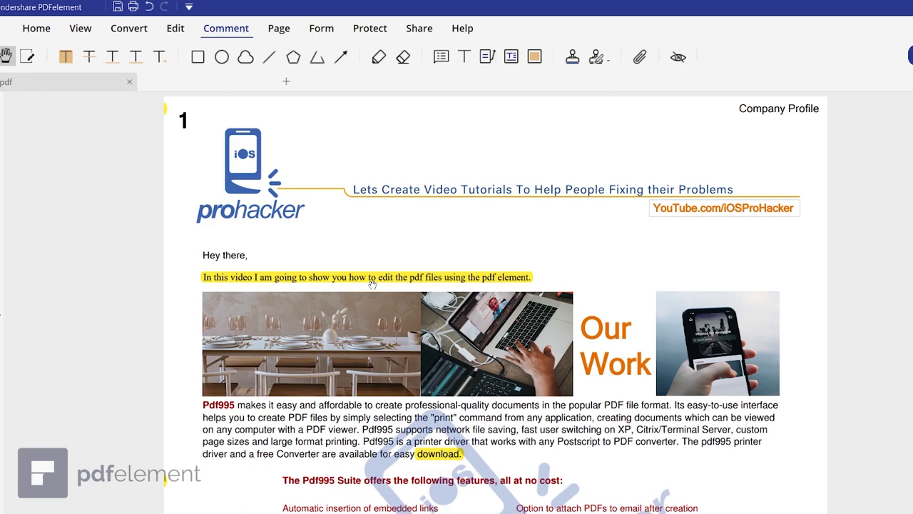
{"action": "key", "text": "ctrl+z"}
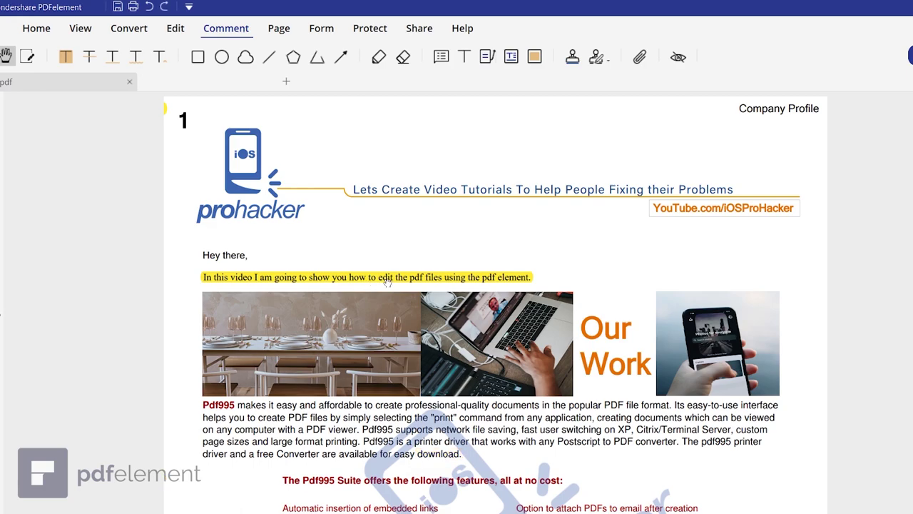
- Try red as the sentence's highlight color, and undo both the color change and the highlight
{"action": "left_click", "coordinate": [387, 279]}
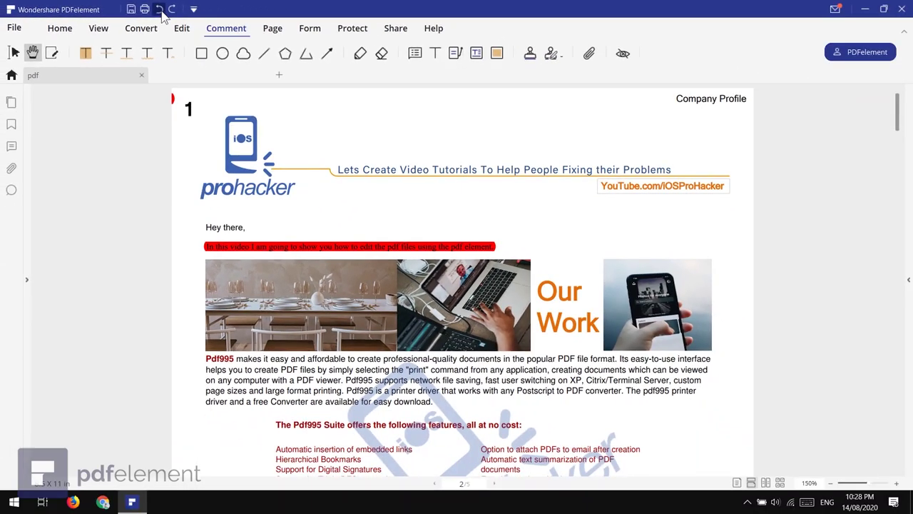
{"action": "left_click", "coordinate": [160, 10]}
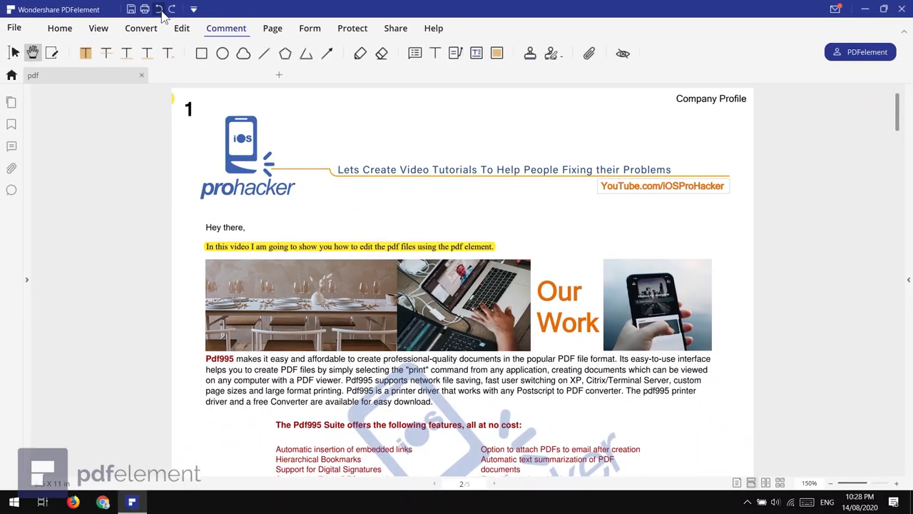
{"action": "left_click", "coordinate": [159, 9]}
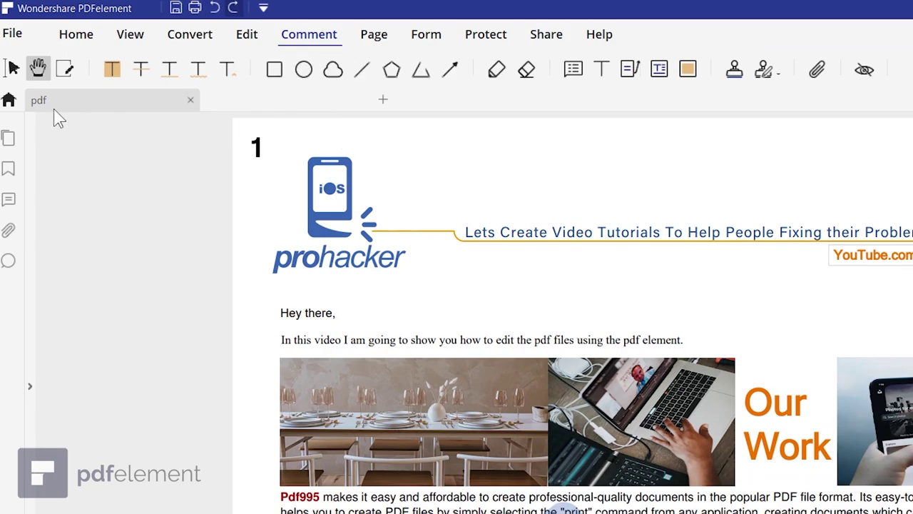
- Delete the orange line beneath the tagline in the page 1 letterhead
{"action": "left_click", "coordinate": [64, 68]}
{"action": "left_click", "coordinate": [341, 236]}
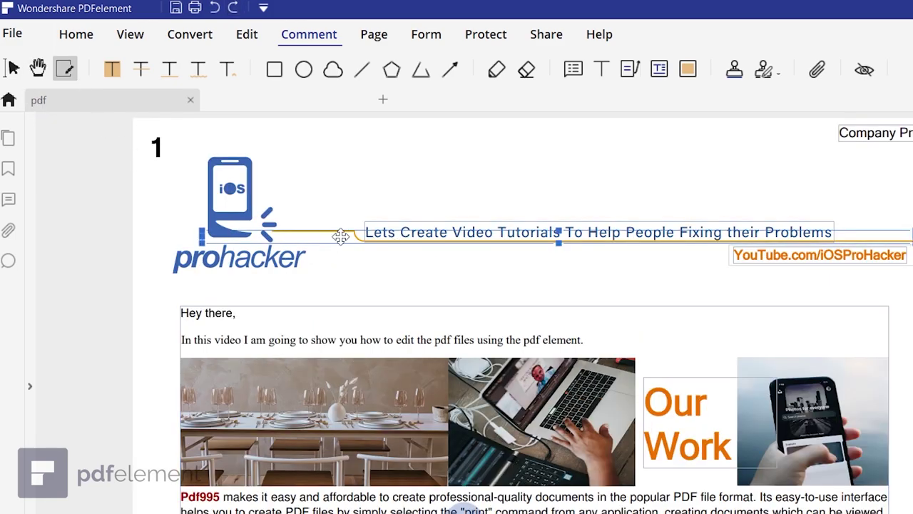
{"action": "key", "text": "Delete"}
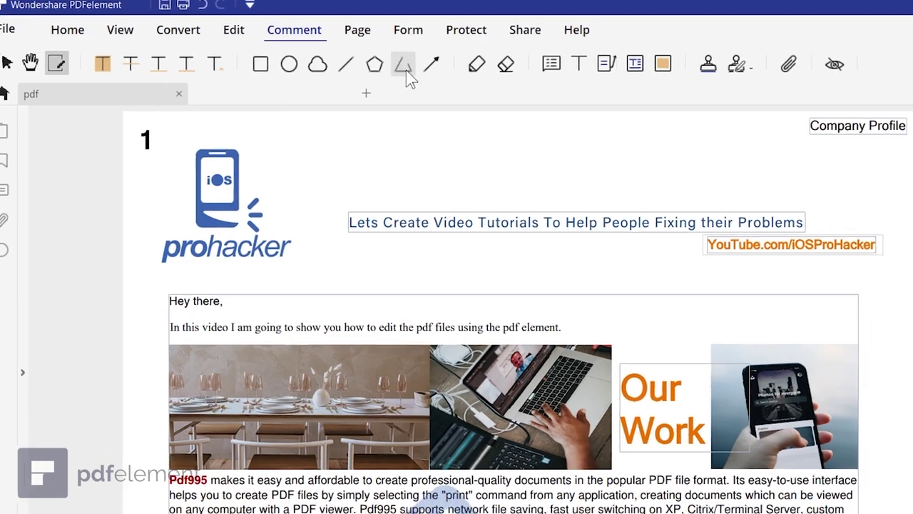
- Draw an arrow from the prohacker logo to the YouTube.com/iOSProHacker link, shift it slightly down and color it blue
{"action": "left_click", "coordinate": [450, 69]}
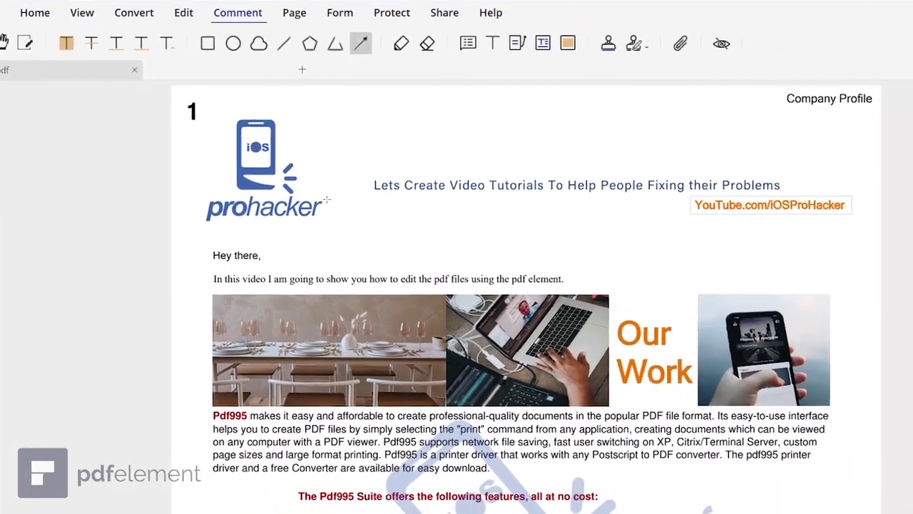
{"action": "left_click_drag", "start_coordinate": [312, 247], "coordinate": [726, 247]}
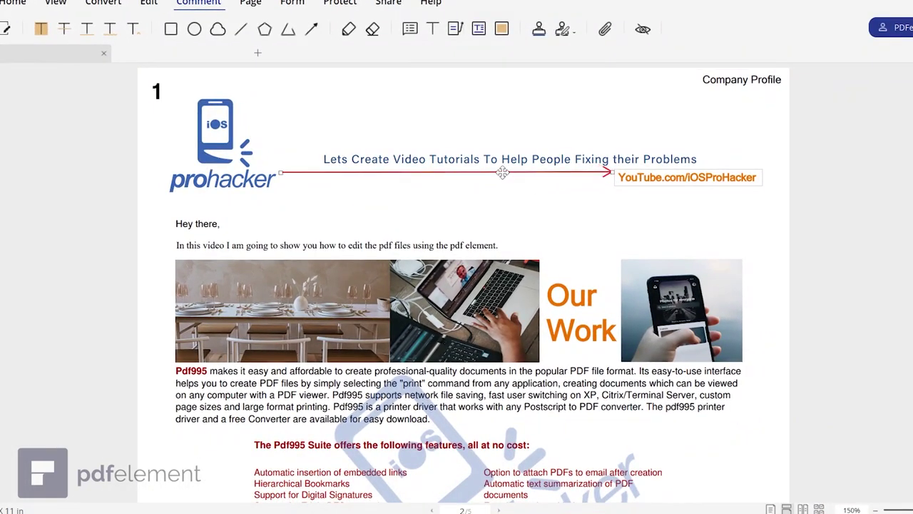
{"action": "left_click_drag", "start_coordinate": [502, 172], "coordinate": [502, 177]}
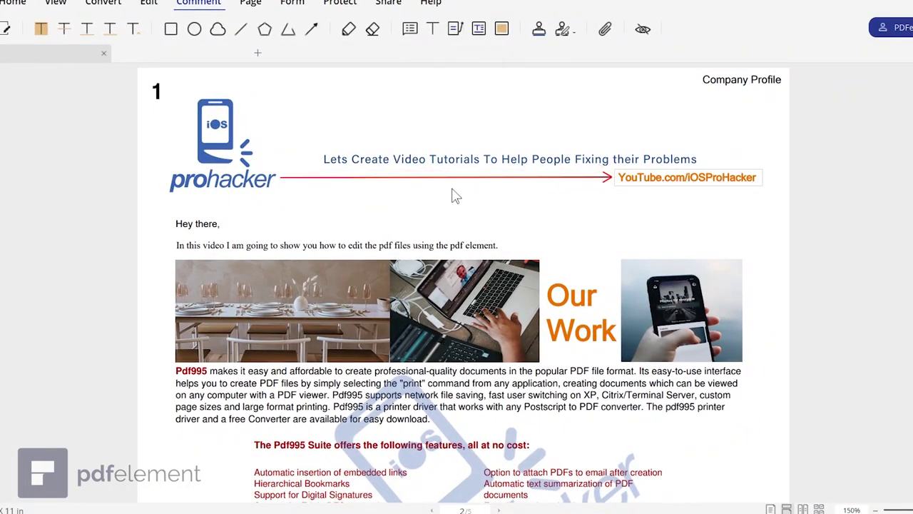
{"action": "right_click", "coordinate": [605, 177]}
{"action": "left_click", "coordinate": [628, 298]}
{"action": "left_click", "coordinate": [888, 351]}
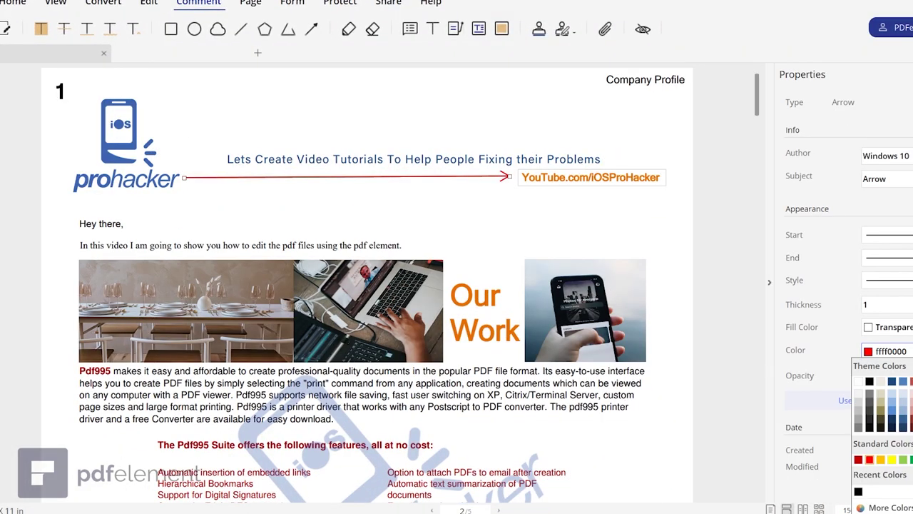
{"action": "left_click", "coordinate": [902, 385]}
- Draw a rectangle around the tagline, and undo the rectangle and the arrow
{"action": "left_click", "coordinate": [170, 29]}
{"action": "left_click_drag", "start_coordinate": [223, 151], "coordinate": [601, 166]}
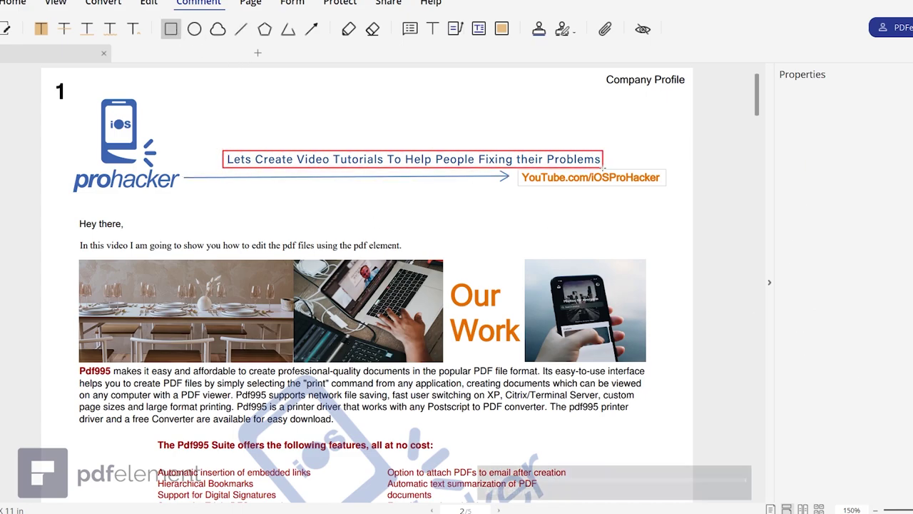
{"action": "key", "text": "ctrl+z"}
{"action": "key", "text": "ctrl+z"}
{"action": "key", "text": "ctrl+z"}
{"action": "key", "text": "ctrl+z"}
- Draw a short horizontal line between the logo and the start of the tagline and color it blue ff4f81bd
{"action": "left_click", "coordinate": [241, 28]}
{"action": "left_click_drag", "start_coordinate": [284, 159], "coordinate": [314, 159]}
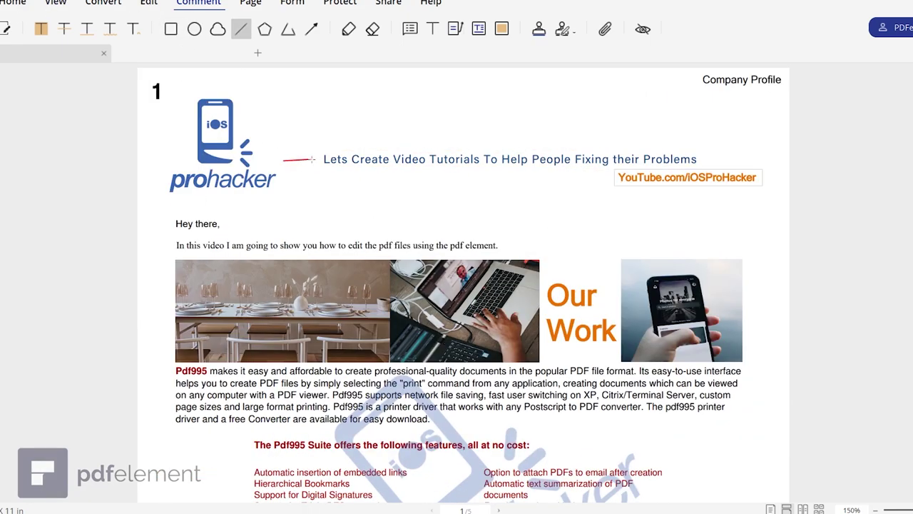
{"action": "key", "text": "ctrl+equal"}
{"action": "key", "text": "ctrl+equal"}
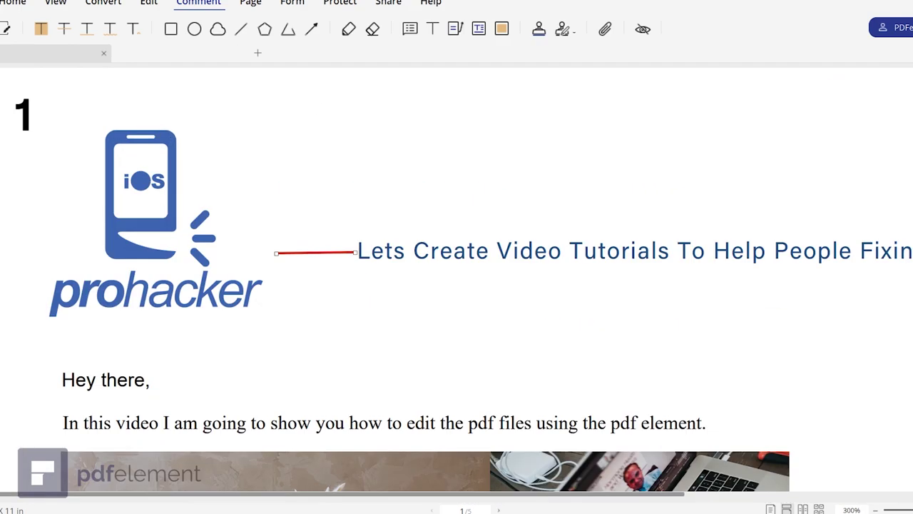
{"action": "left_click", "coordinate": [866, 375]}
{"action": "left_click", "coordinate": [872, 385]}
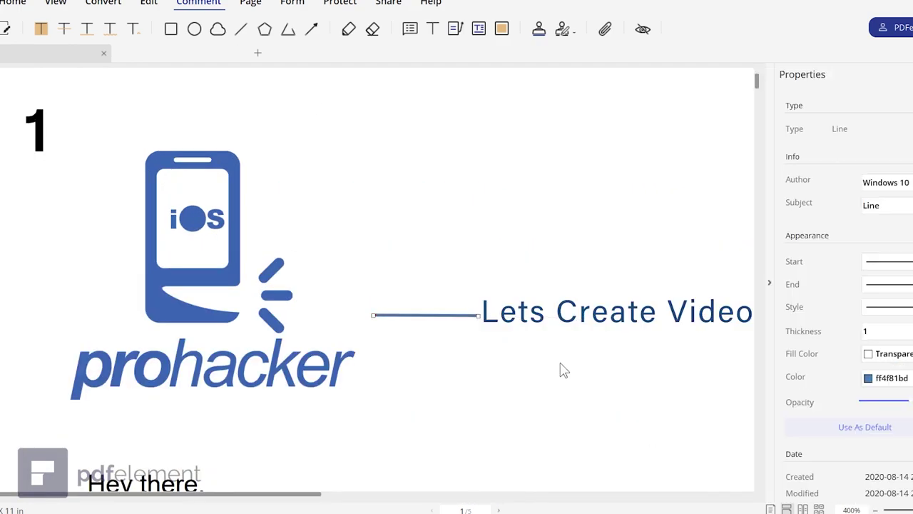
{"action": "left_click", "coordinate": [561, 369]}
{"action": "scroll", "coordinate": [673, 422], "scroll_direction": "right", "scroll_amount": 5}
{"action": "left_click", "coordinate": [288, 29]}
{"action": "left_click", "coordinate": [247, 207]}
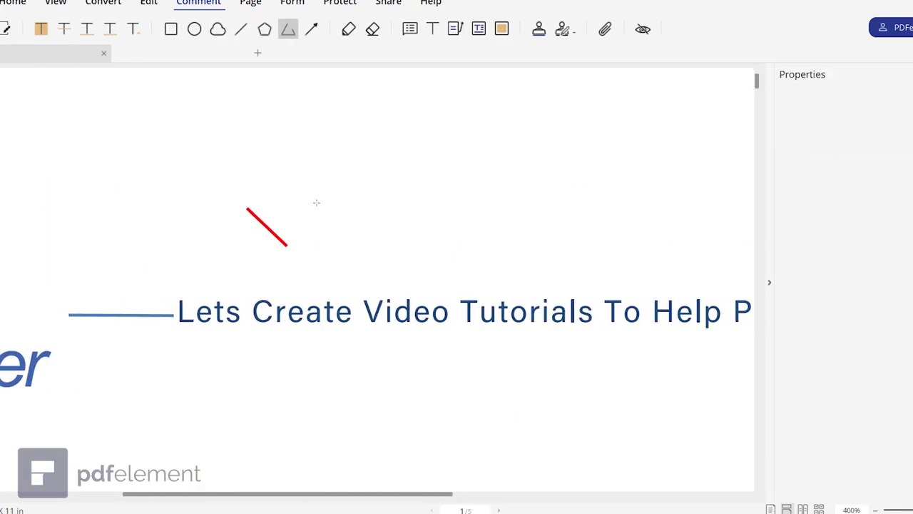
{"action": "left_click", "coordinate": [301, 217]}
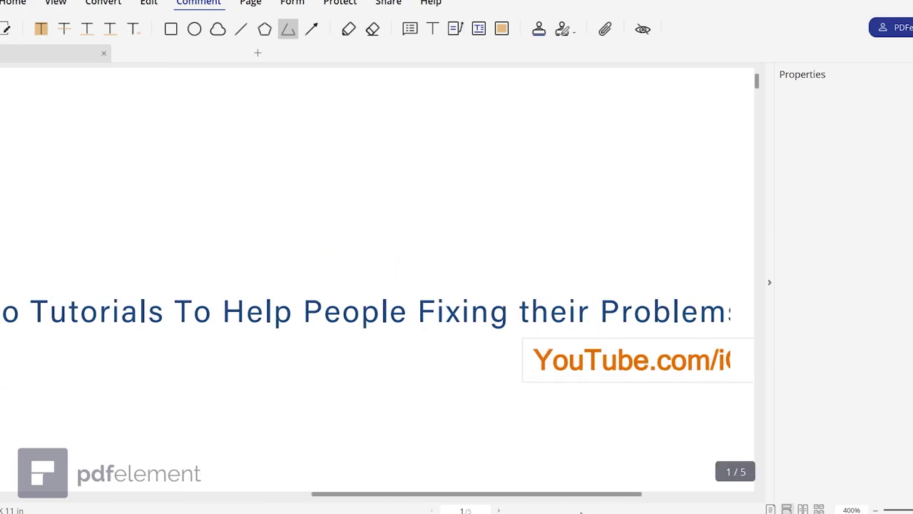
{"action": "key", "text": "ctrl+minus"}
{"action": "key", "text": "ctrl+minus"}
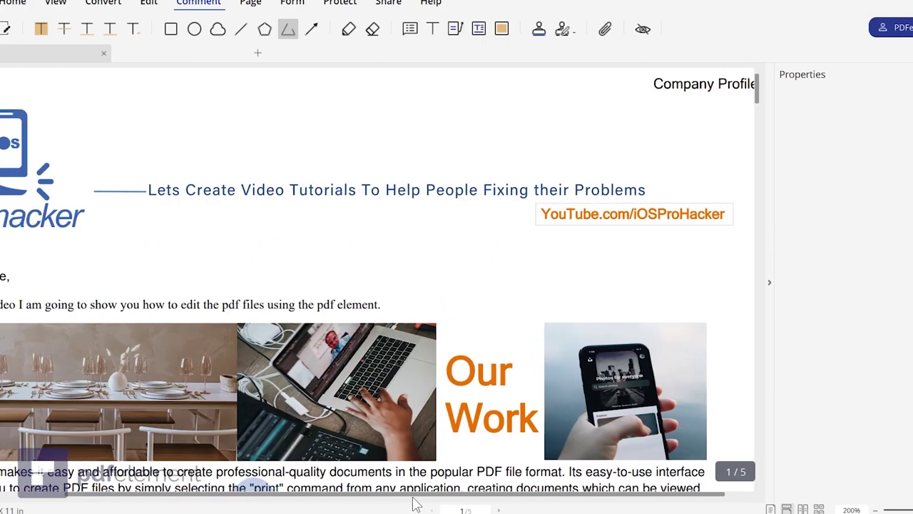
- Try to draw connected lines from the blue line's end to the logo and across to the YouTube.com/iOSProHacker link
{"action": "left_click", "coordinate": [231, 190]}
{"action": "left_click", "coordinate": [171, 223]}
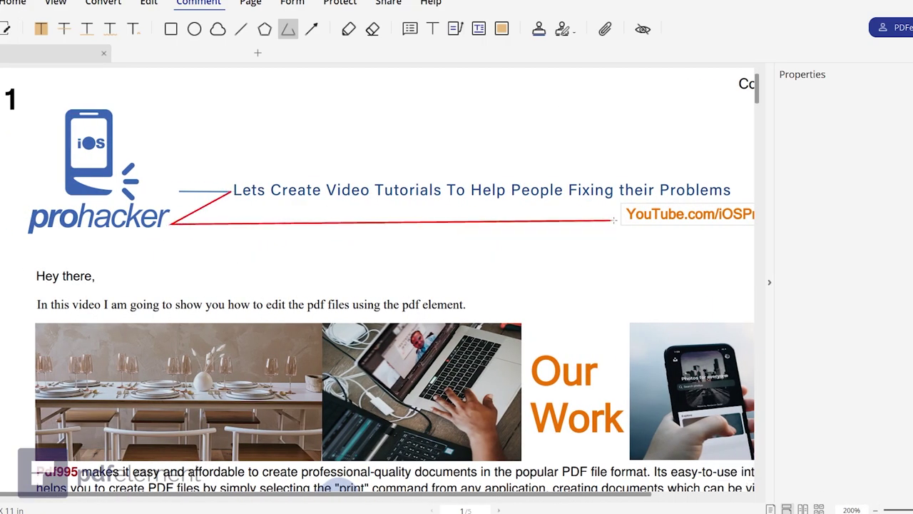
{"action": "left_click", "coordinate": [621, 221]}
{"action": "right_click", "coordinate": [526, 239]}
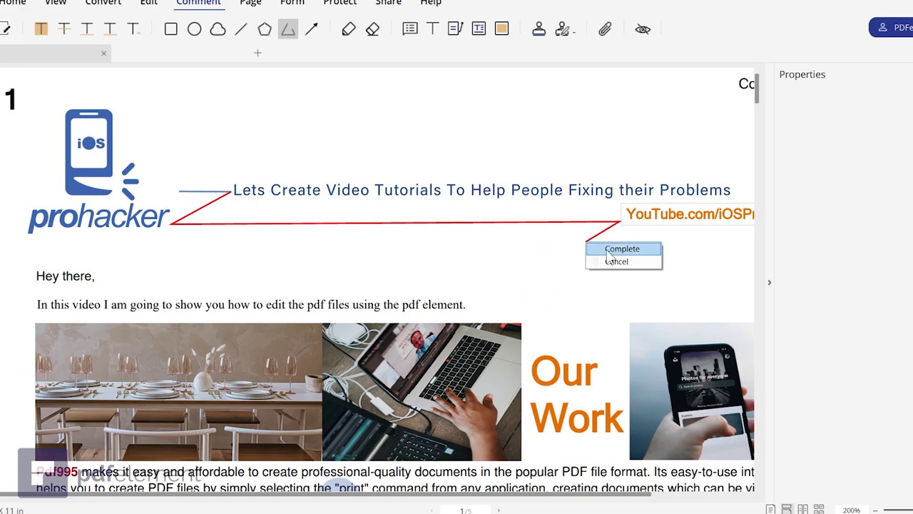
{"action": "left_click", "coordinate": [546, 259]}
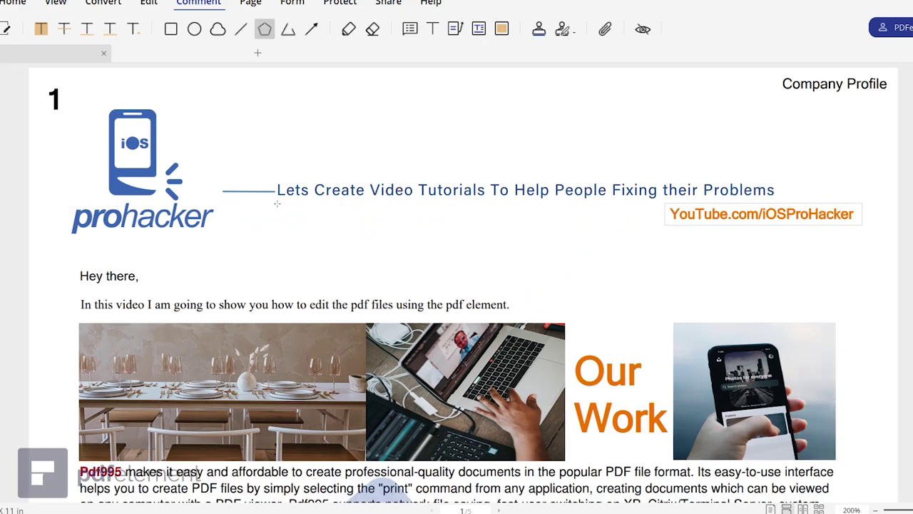
{"action": "left_click", "coordinate": [226, 201]}
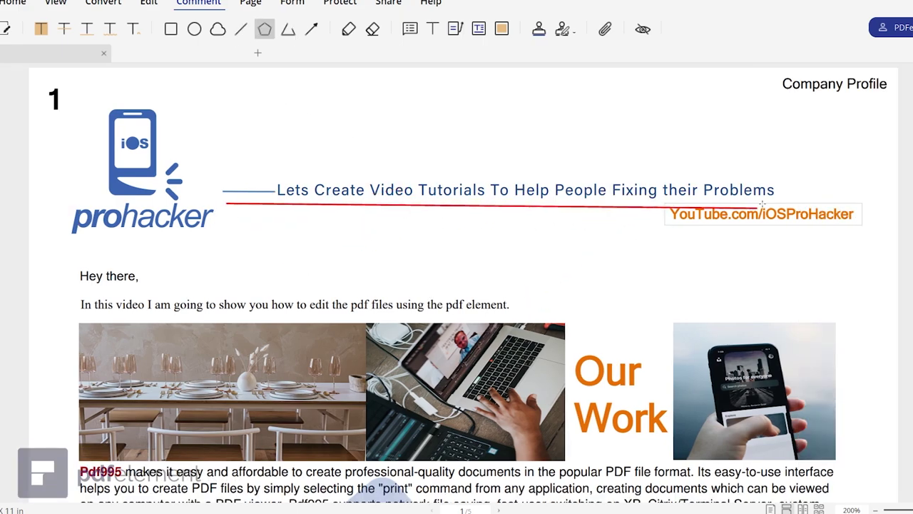
{"action": "left_click", "coordinate": [776, 200]}
{"action": "key", "text": "Escape"}
- Draw a downward-pointing triangular polygon between the logo and the YouTube link, and give it a blue fill and outline
{"action": "left_click", "coordinate": [215, 213]}
{"action": "left_click", "coordinate": [663, 214]}
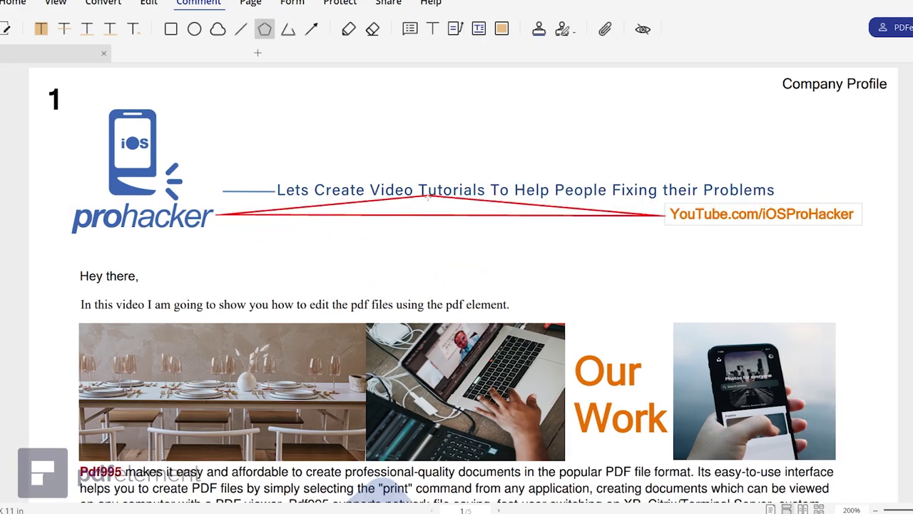
{"action": "double_click", "coordinate": [435, 271]}
{"action": "right_click", "coordinate": [435, 270]}
{"action": "left_click", "coordinate": [471, 383]}
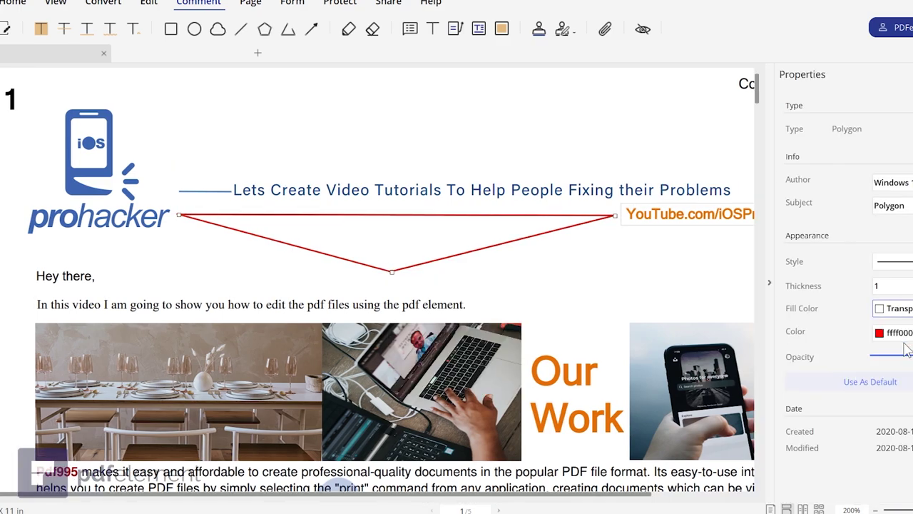
{"action": "left_click", "coordinate": [885, 308]}
- Move the polygon up beneath the tagline, and reshape it with a higher lower vertex and a shorter upper edge
{"action": "left_click_drag", "start_coordinate": [535, 221], "coordinate": [543, 210]}
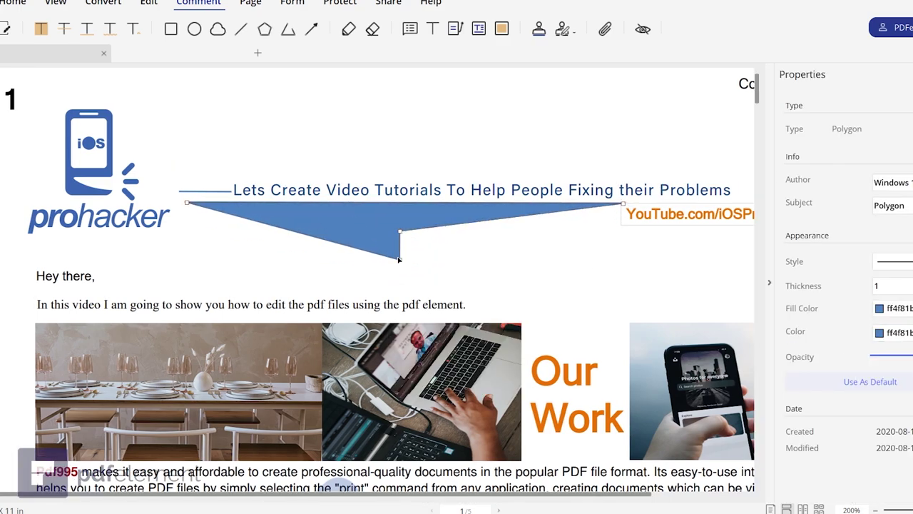
{"action": "left_click_drag", "start_coordinate": [399, 259], "coordinate": [400, 230]}
{"action": "left_click_drag", "start_coordinate": [623, 203], "coordinate": [499, 203]}
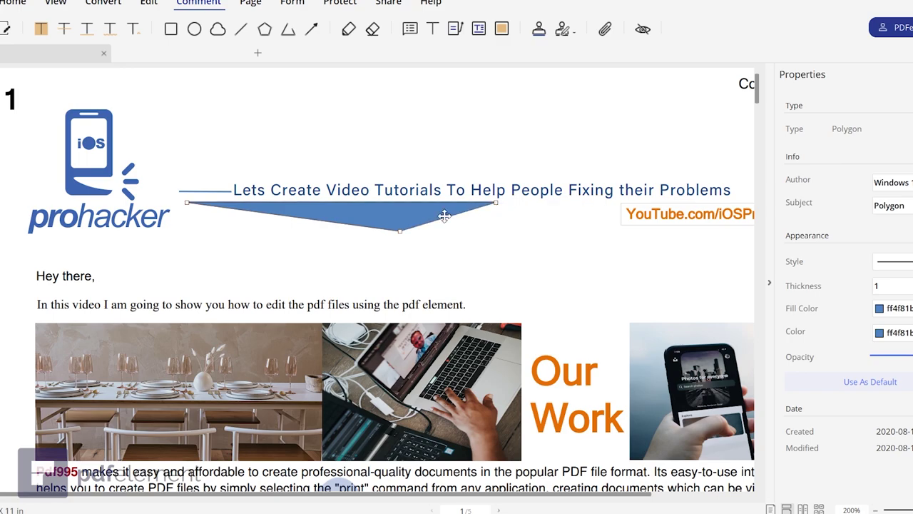
- Reshape the blue polygon into an upward-pointing triangle above the tagline, with its base spanning roughly the tagline's width
{"action": "left_click_drag", "start_coordinate": [187, 202], "coordinate": [332, 203]}
{"action": "left_click_drag", "start_coordinate": [419, 220], "coordinate": [448, 138]}
{"action": "left_click_drag", "start_coordinate": [333, 201], "coordinate": [235, 179]}
{"action": "left_click_drag", "start_coordinate": [459, 174], "coordinate": [728, 180]}
{"action": "left_click_drag", "start_coordinate": [418, 137], "coordinate": [449, 68]}
{"action": "right_click", "coordinate": [453, 137]}
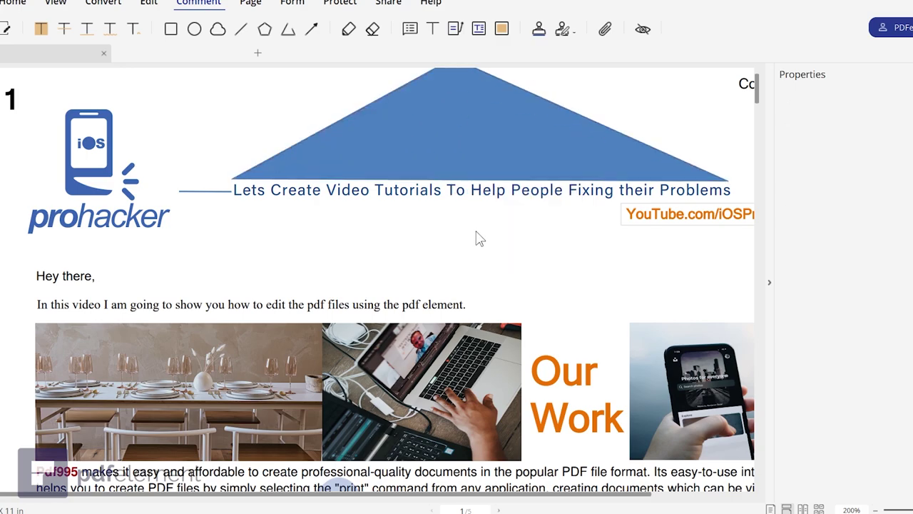
- Move the short blue line beneath the tagline and stretch it at both ends to underline most of the text
{"action": "left_click", "coordinate": [207, 191]}
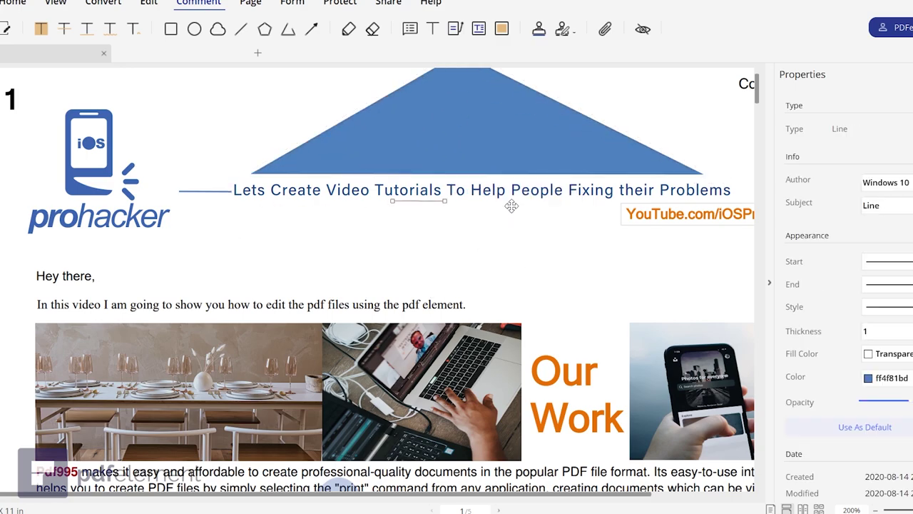
{"action": "left_click_drag", "start_coordinate": [207, 191], "coordinate": [703, 201]}
{"action": "left_click_drag", "start_coordinate": [434, 203], "coordinate": [257, 201]}
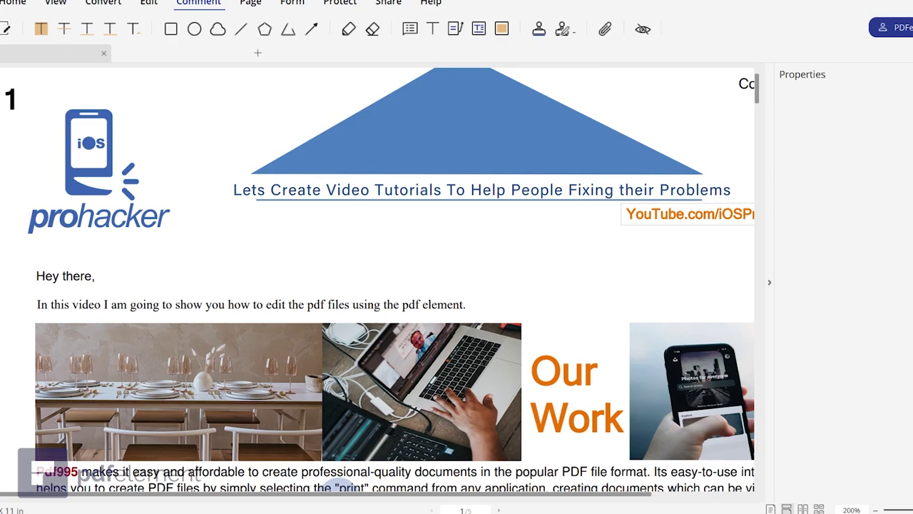
- Add a callout reading "Help People" above the phone photo, with its arrow pointing to the photo and blue ff4f81bd outlines
{"action": "key", "text": "ctrl+minus"}
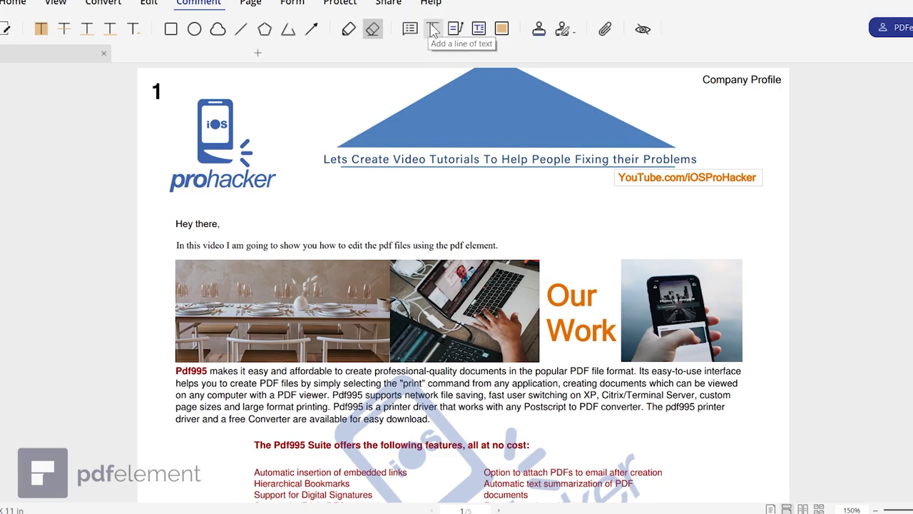
{"action": "scroll", "coordinate": [443, 31], "scroll_direction": "down", "scroll_amount": 2}
{"action": "left_click", "coordinate": [455, 28]}
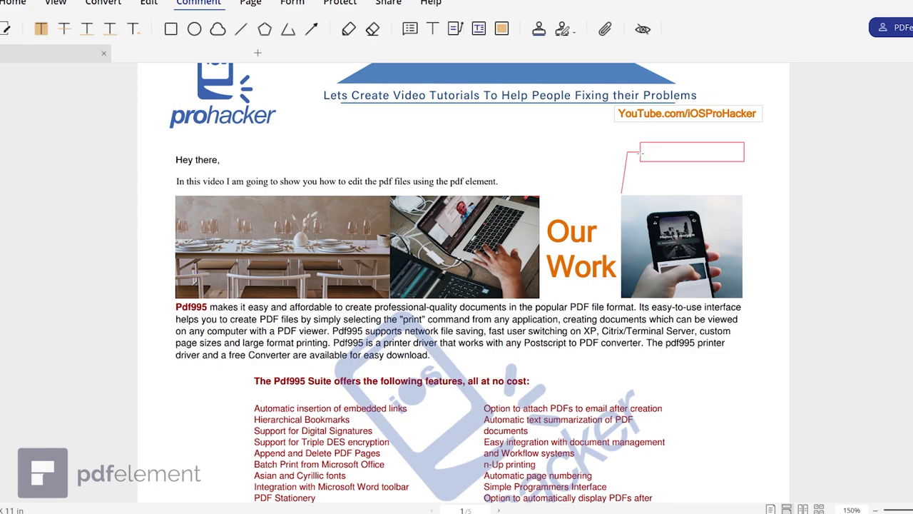
{"action": "left_click_drag", "start_coordinate": [621, 193], "coordinate": [739, 142]}
{"action": "left_click", "coordinate": [584, 171]}
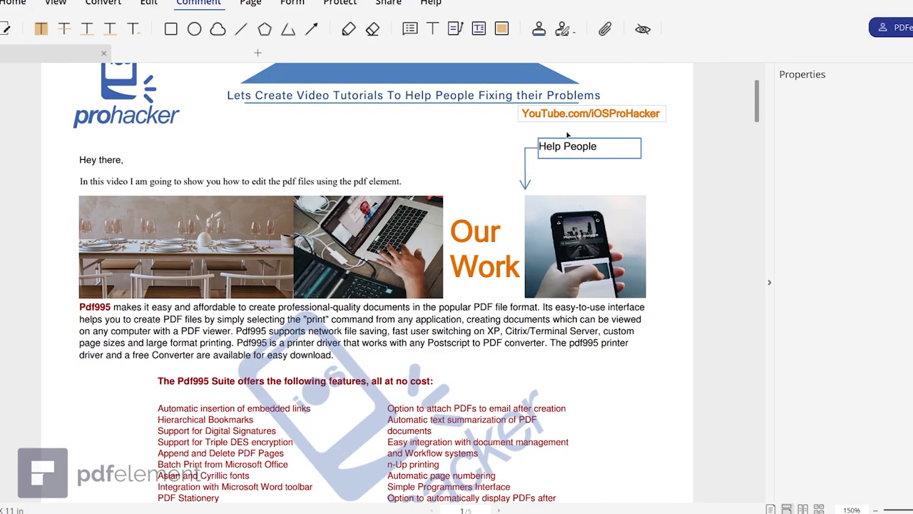
{"action": "left_click", "coordinate": [575, 146]}
{"action": "scroll", "coordinate": [849, 419], "scroll_direction": "down", "scroll_amount": 2}
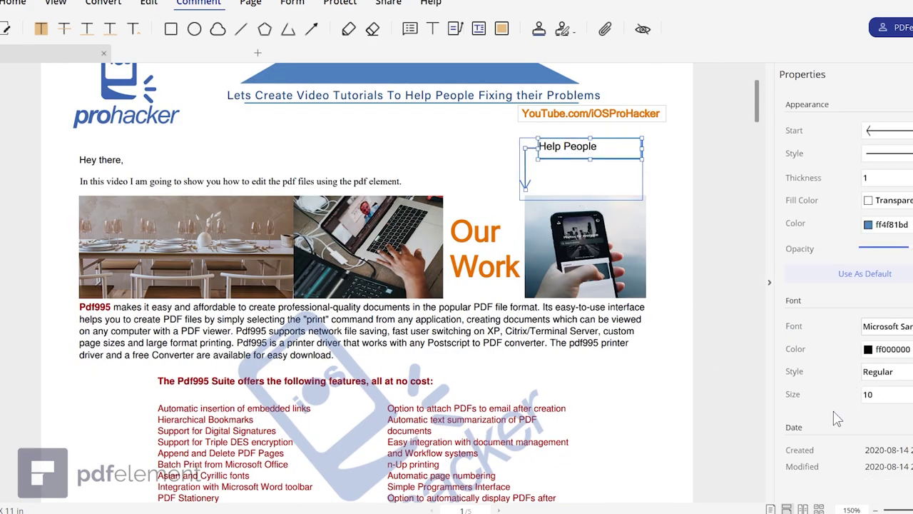
{"action": "double_click", "coordinate": [575, 147]}
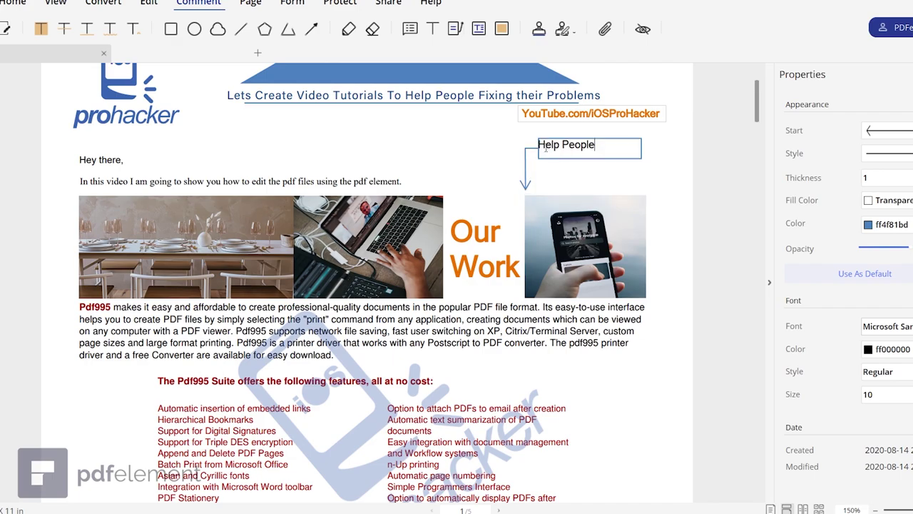
{"action": "left_click", "coordinate": [575, 184]}
- Place the green Standard Business APPROVED stamp over the lower part of the prohacker logo and make it semi-transparent
{"action": "left_click", "coordinate": [563, 28]}
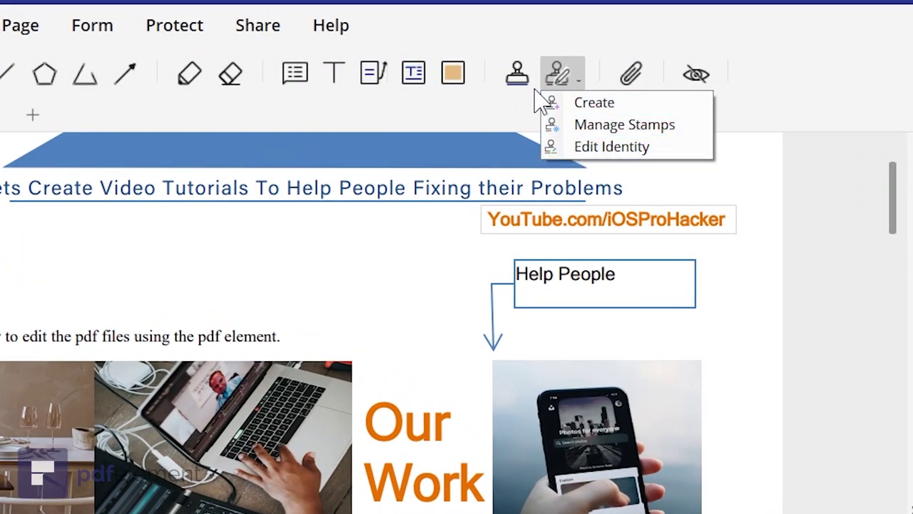
{"action": "left_click", "coordinate": [518, 75]}
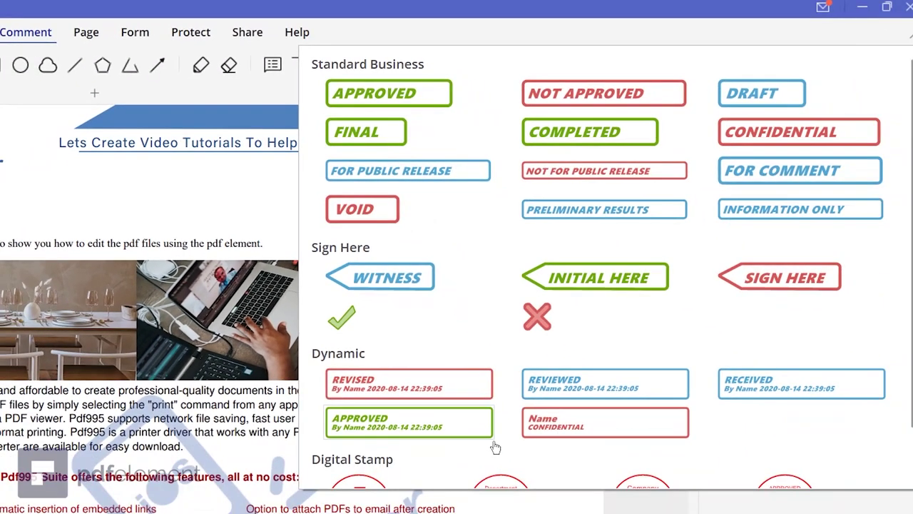
{"action": "scroll", "coordinate": [598, 389], "scroll_direction": "down", "scroll_amount": 1}
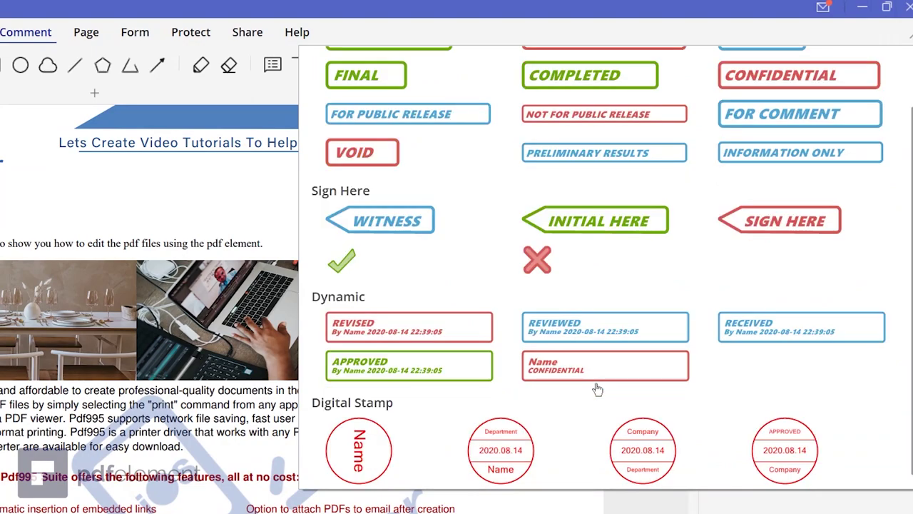
{"action": "scroll", "coordinate": [598, 388], "scroll_direction": "up", "scroll_amount": 1}
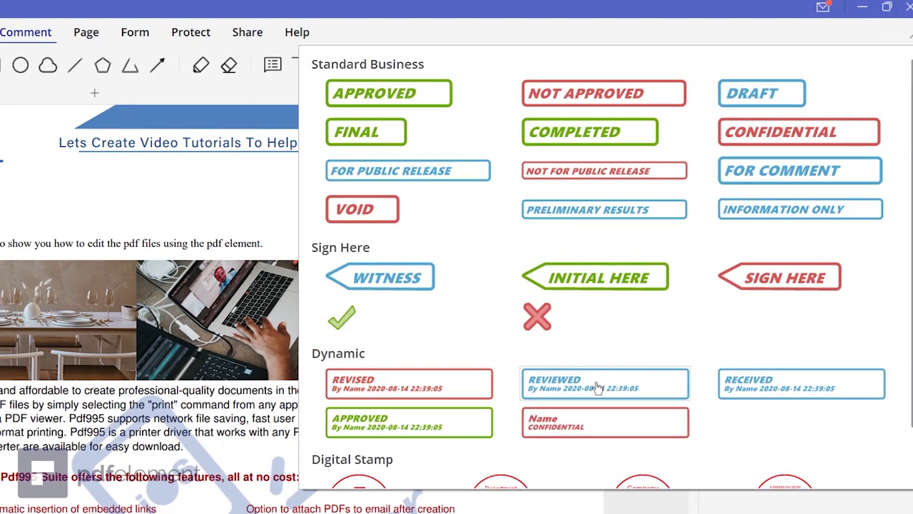
{"action": "left_click", "coordinate": [428, 93]}
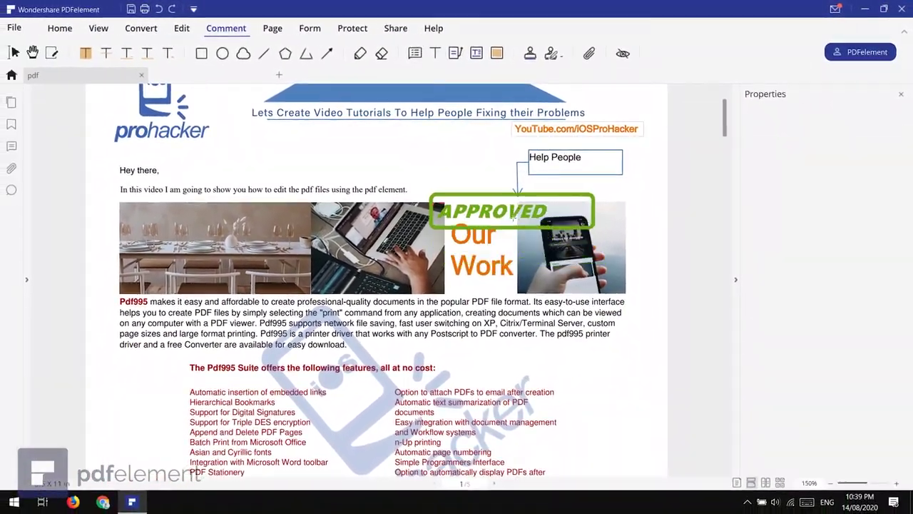
{"action": "left_click", "coordinate": [165, 129]}
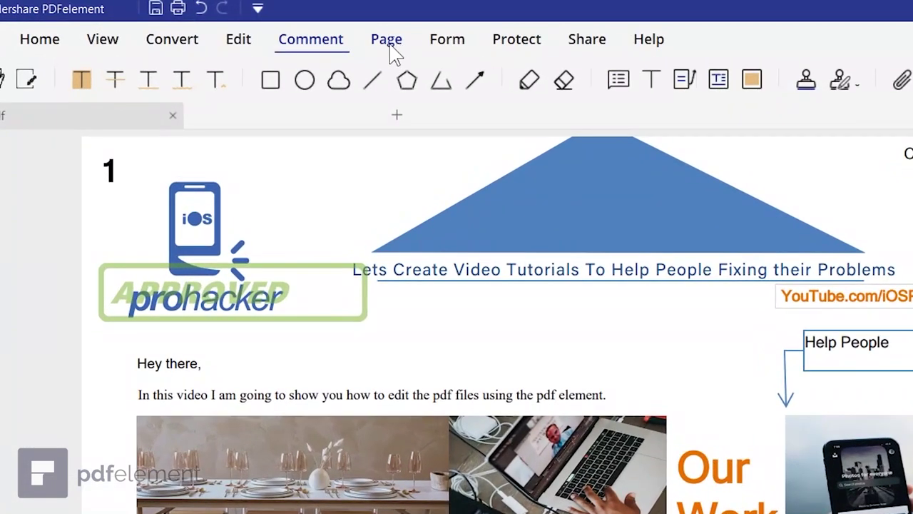
- Swap pages 1 and 2 in the page thumbnails, and move the Company Profile page back to first place
{"action": "left_click", "coordinate": [273, 29]}
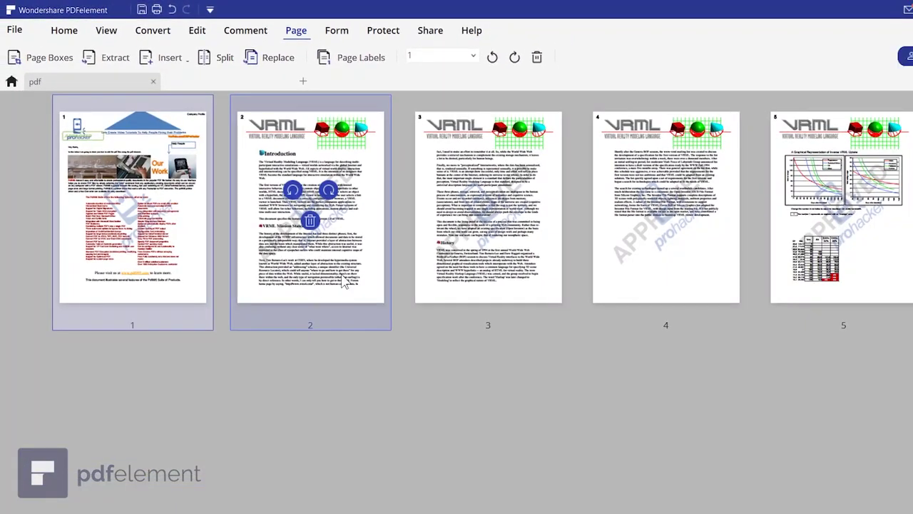
{"action": "left_click", "coordinate": [343, 279]}
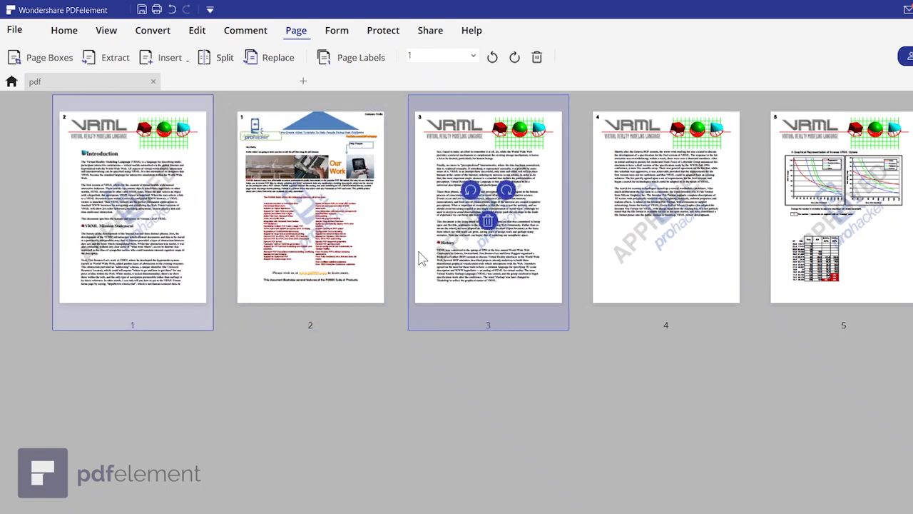
{"action": "left_click", "coordinate": [307, 243]}
{"action": "left_click", "coordinate": [143, 243], "text": "ctrl"}
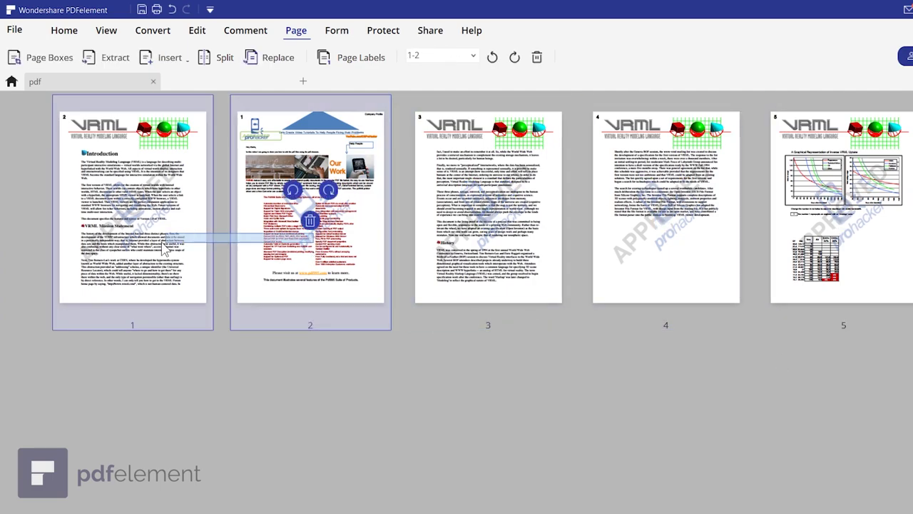
{"action": "left_click", "coordinate": [303, 243]}
{"action": "left_click_drag", "start_coordinate": [239, 268], "coordinate": [55, 256]}
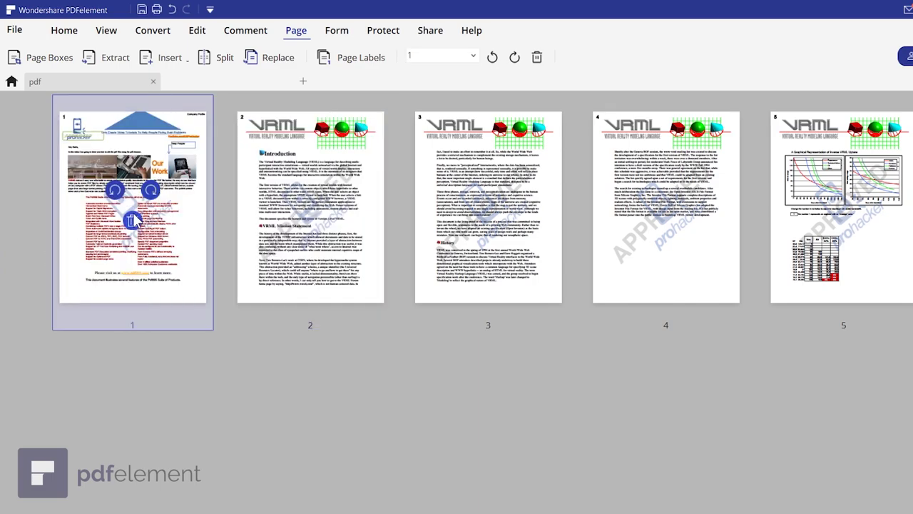
- Rotate page 1 clockwise through four quarter turns back to upright, and deselect it
{"action": "left_click", "coordinate": [152, 190]}
{"action": "left_click", "coordinate": [151, 190]}
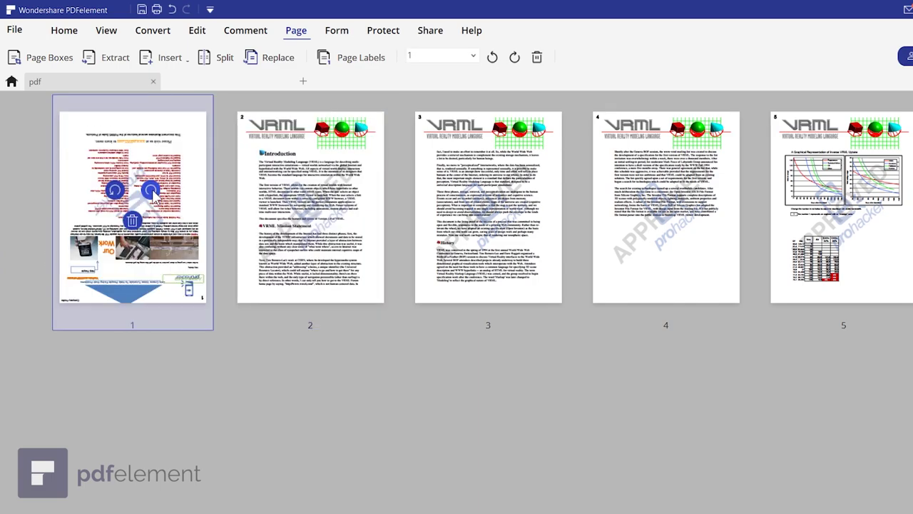
{"action": "left_click", "coordinate": [151, 190]}
{"action": "left_click", "coordinate": [151, 190]}
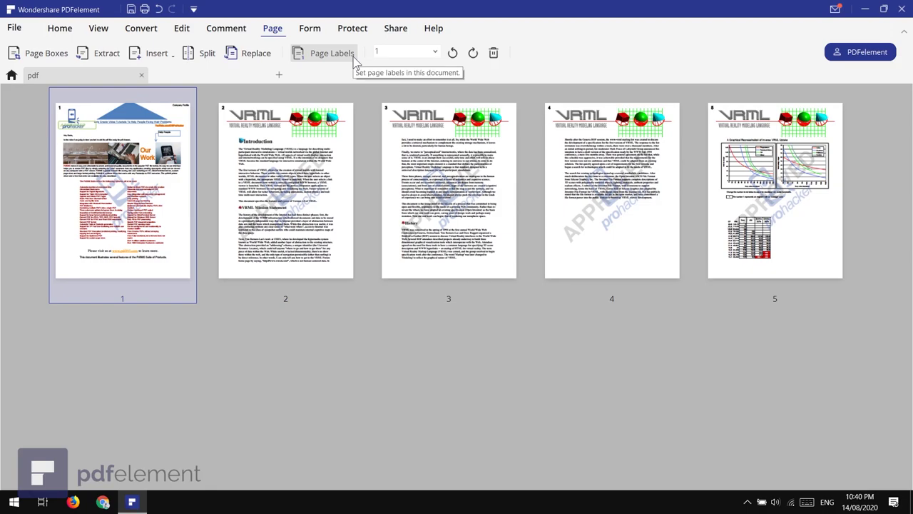
{"action": "left_click", "coordinate": [559, 334]}
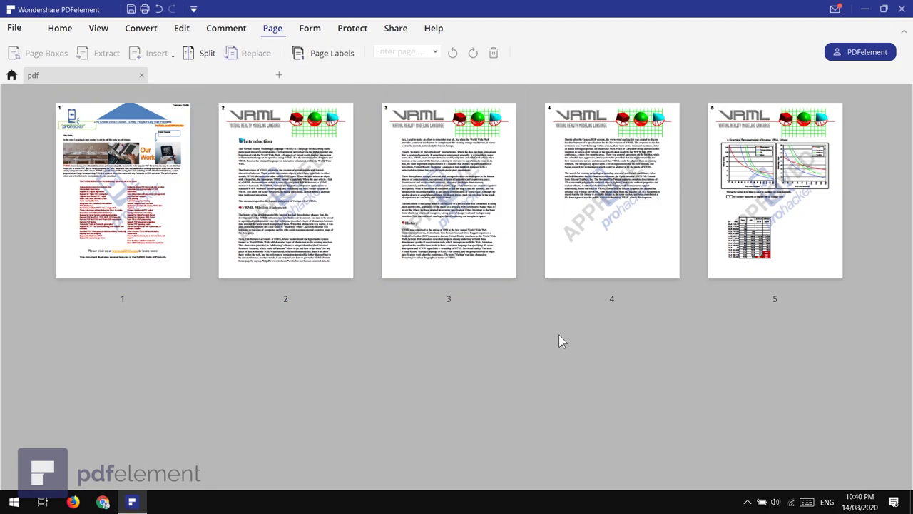
- Leave the page thumbnails for the form tools, and open the entry-form-for-pedigree-cattle document alongside the current one
{"action": "left_click", "coordinate": [275, 182]}
{"action": "left_click", "coordinate": [312, 30]}
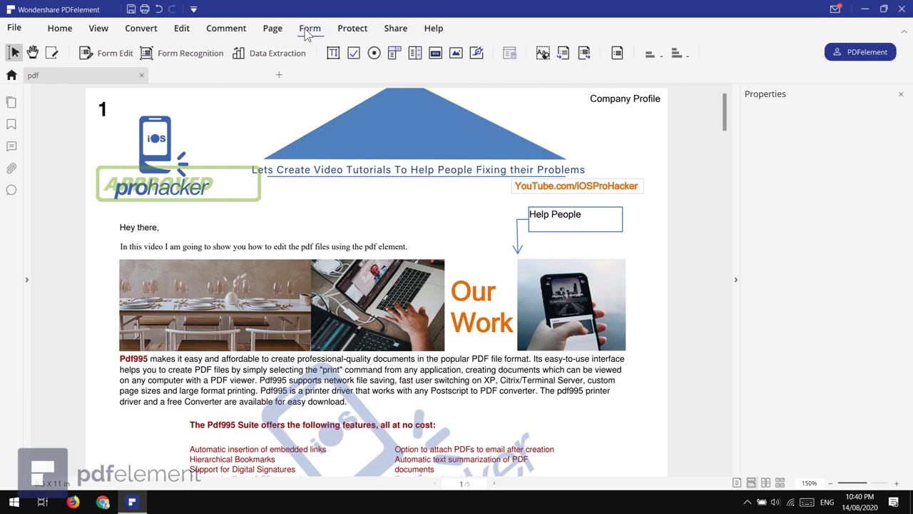
{"action": "left_click_drag", "start_coordinate": [184, 114], "coordinate": [212, 82]}
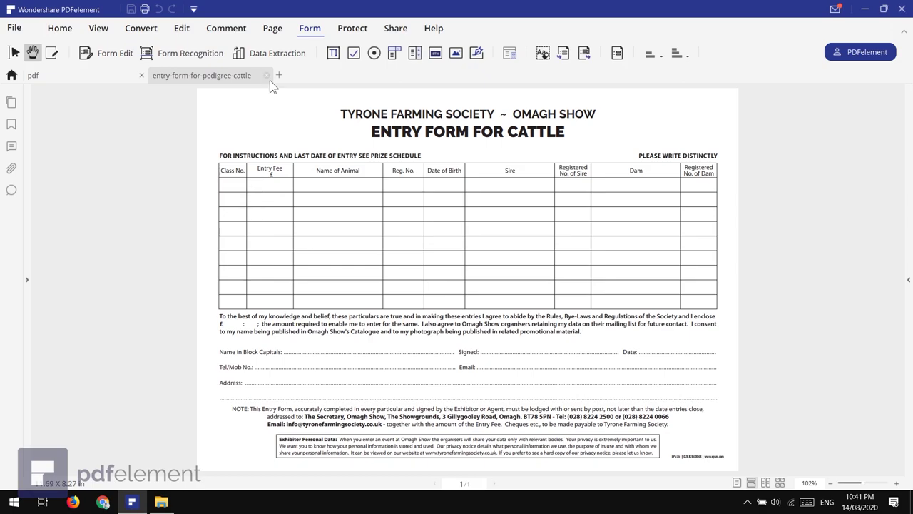
{"action": "scroll", "coordinate": [433, 404], "scroll_direction": "up", "scroll_amount": 2}
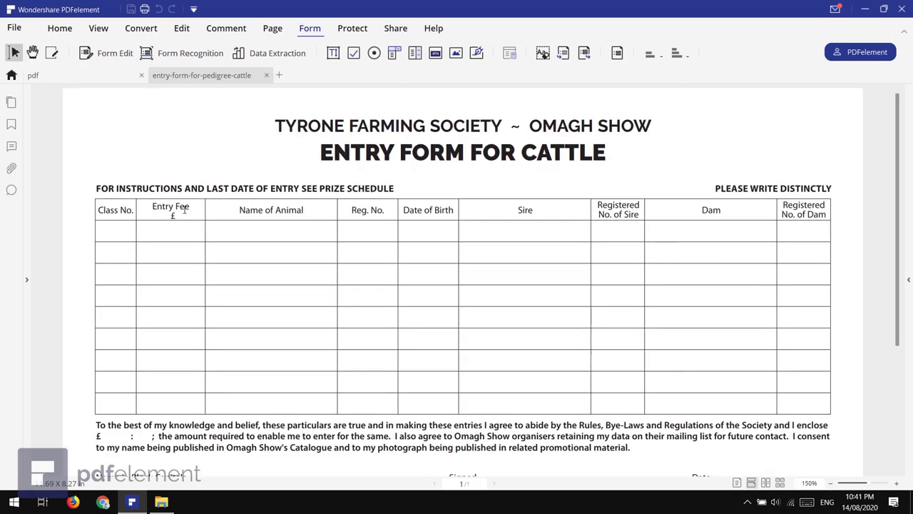
- Inspect the cattle entry form in edit mode by selecting the Entry Fee heading, the title block and the table
{"action": "left_click", "coordinate": [53, 54]}
{"action": "left_click", "coordinate": [145, 214]}
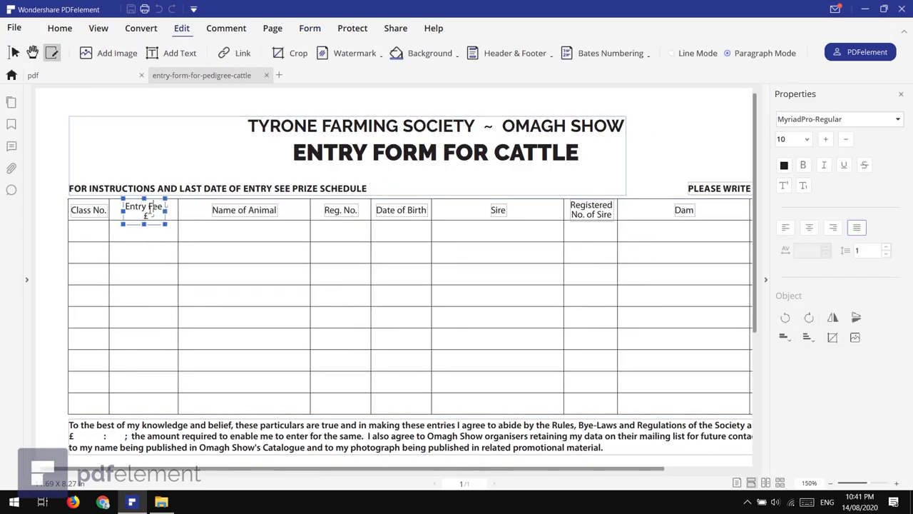
{"action": "left_click", "coordinate": [150, 212]}
{"action": "left_click", "coordinate": [389, 153]}
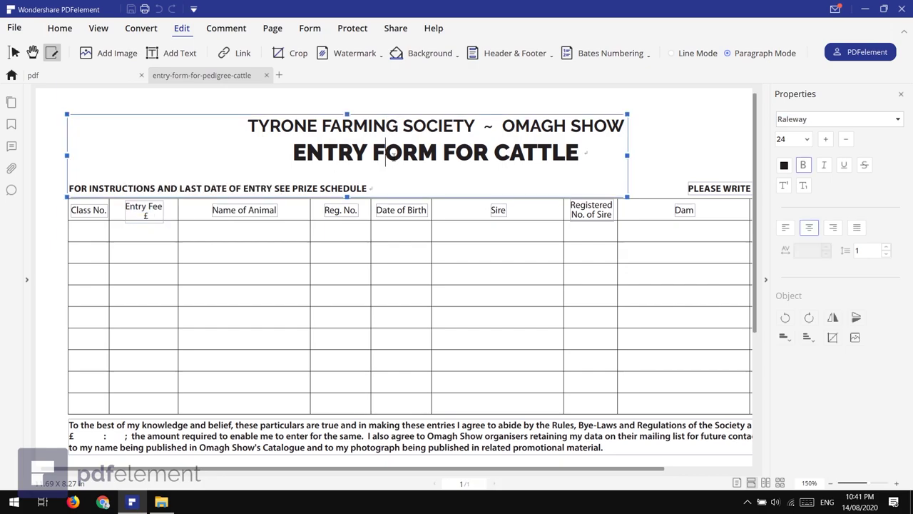
{"action": "left_click", "coordinate": [340, 255]}
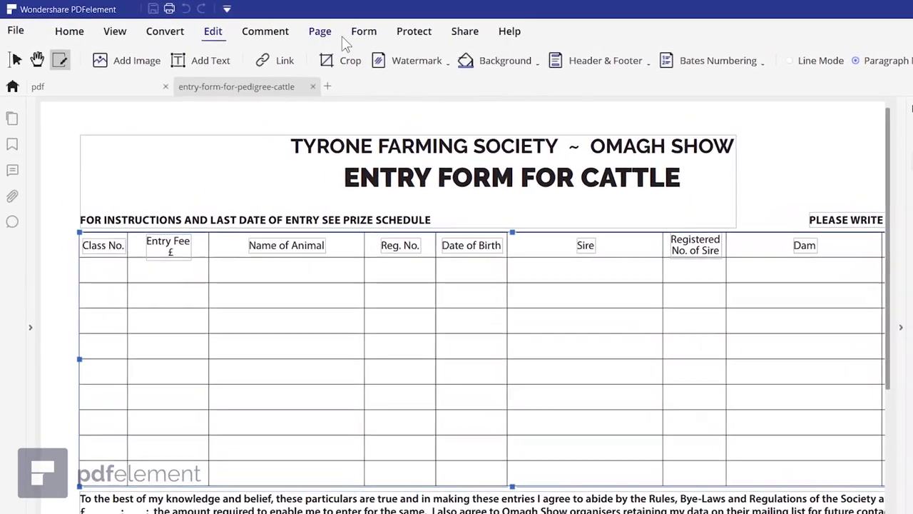
- Run Form Recognition on the cattle entry form to generate fillable fields in its table
{"action": "left_click", "coordinate": [326, 29]}
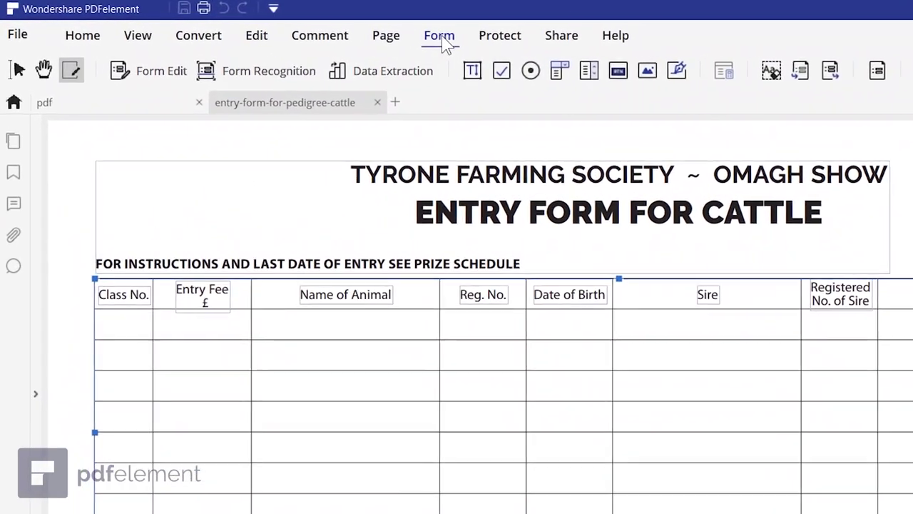
{"action": "left_click", "coordinate": [277, 78]}
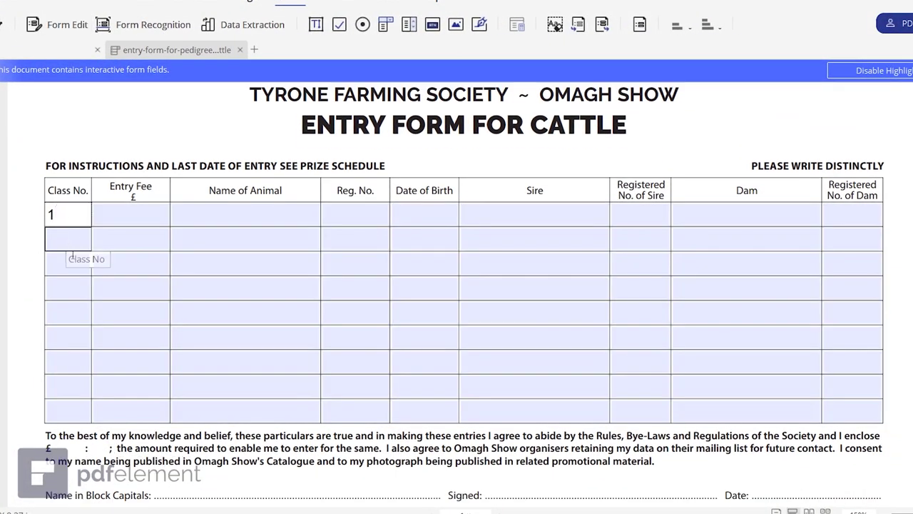
- Number the Class No. fields consecutively down the table, from 1 in the first row to 9 in the last
{"action": "type", "text": "2"}
{"action": "key", "text": "Tab"}
{"action": "type", "text": "3"}
{"action": "key", "text": "Tab"}
{"action": "type", "text": "4"}
{"action": "key", "text": "Tab"}
{"action": "type", "text": "5"}
{"action": "key", "text": "Tab"}
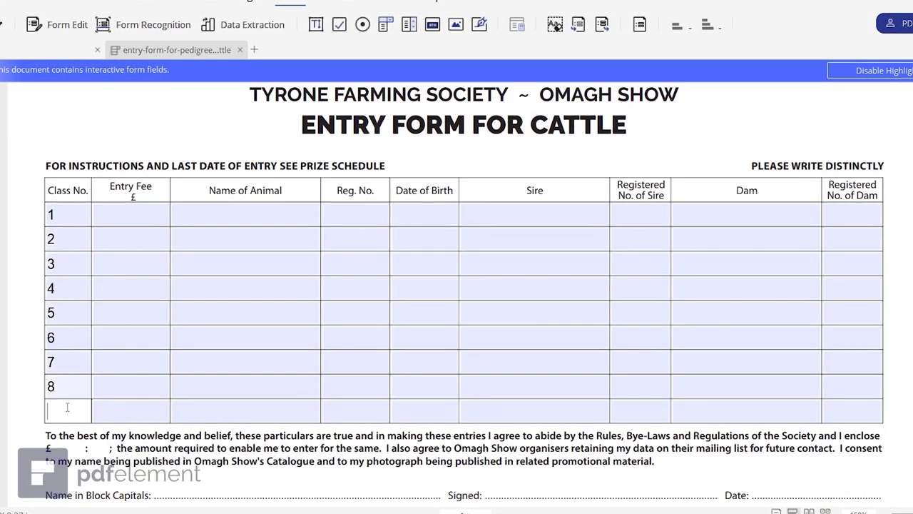
{"action": "type", "text": "9"}
{"action": "left_click", "coordinate": [61, 214]}
- Enter entry fees of 1$ and 2$ in the first two rows and a dollar amount in the third row
{"action": "left_click", "coordinate": [130, 214]}
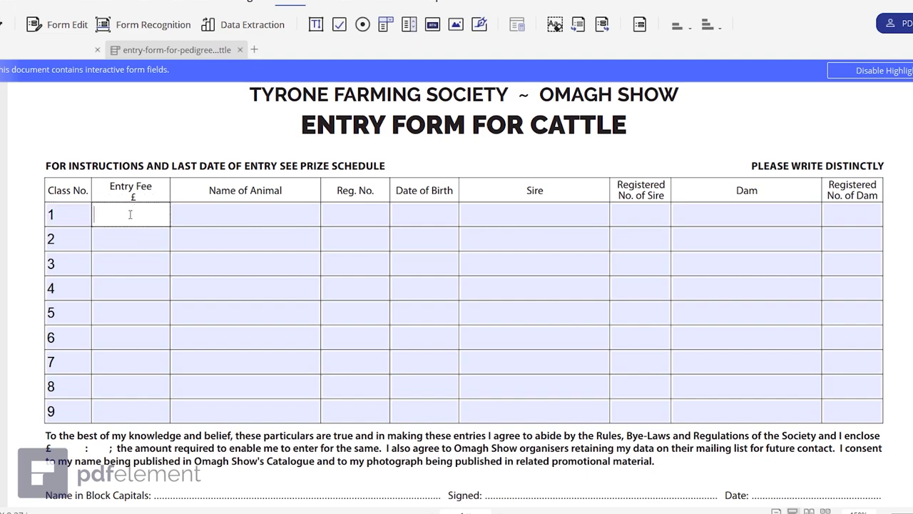
{"action": "type", "text": "1$%^&*()$#"}
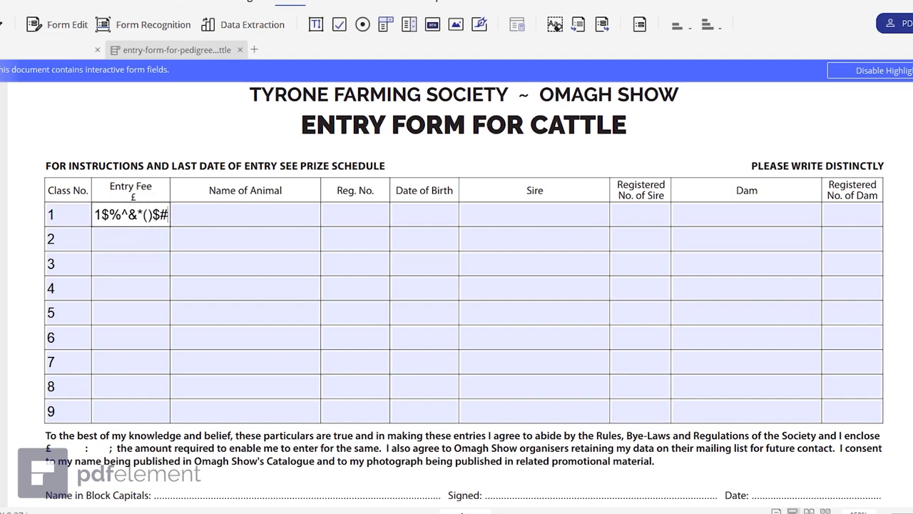
{"action": "left_click", "coordinate": [136, 263]}
{"action": "left_click", "coordinate": [139, 239]}
{"action": "type", "text": "2"}
{"action": "left_click", "coordinate": [140, 263]}
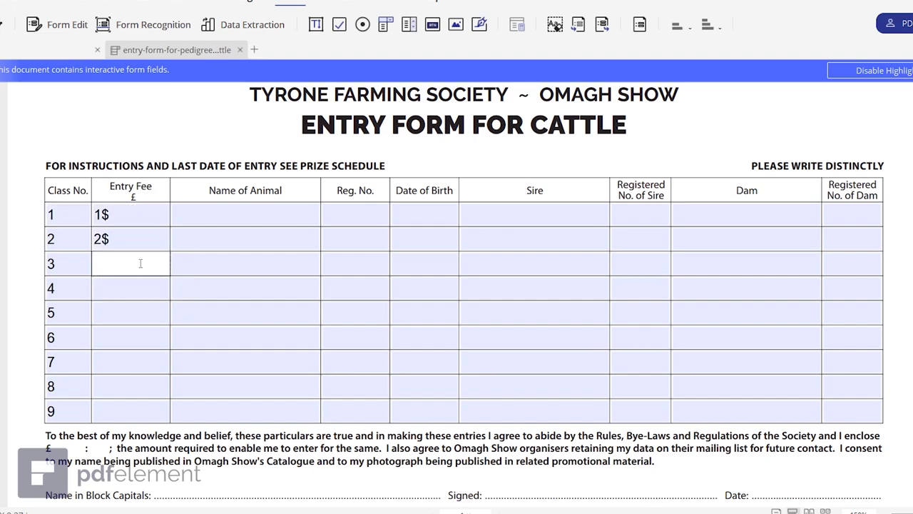
{"action": "type", "text": "450"}
{"action": "left_click", "coordinate": [143, 283]}
- Add a text field along the Name in Block Capitals line below the cattle entry table
{"action": "left_click", "coordinate": [67, 24]}
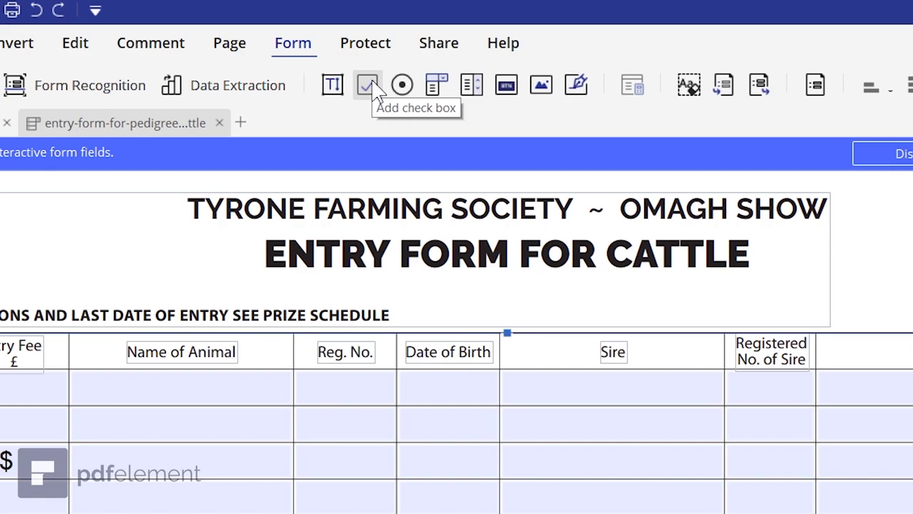
{"action": "left_click", "coordinate": [342, 92]}
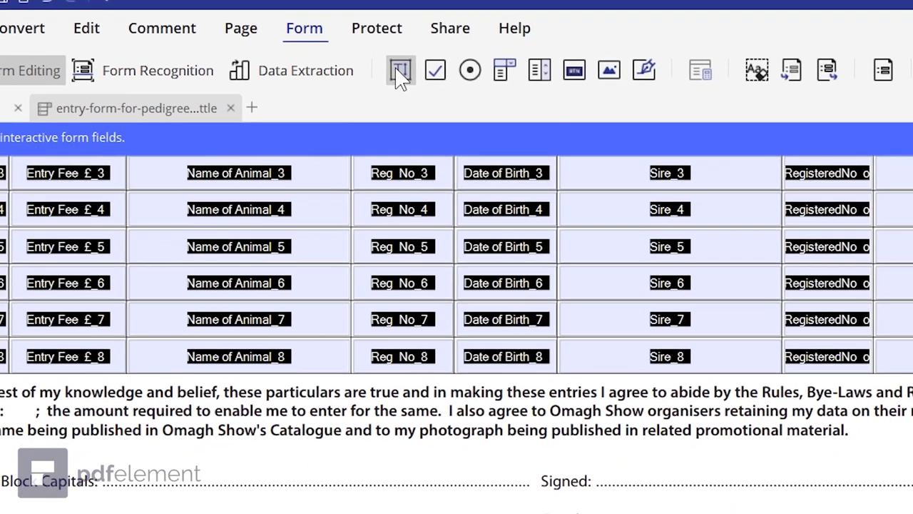
{"action": "left_click_drag", "start_coordinate": [104, 451], "coordinate": [523, 480]}
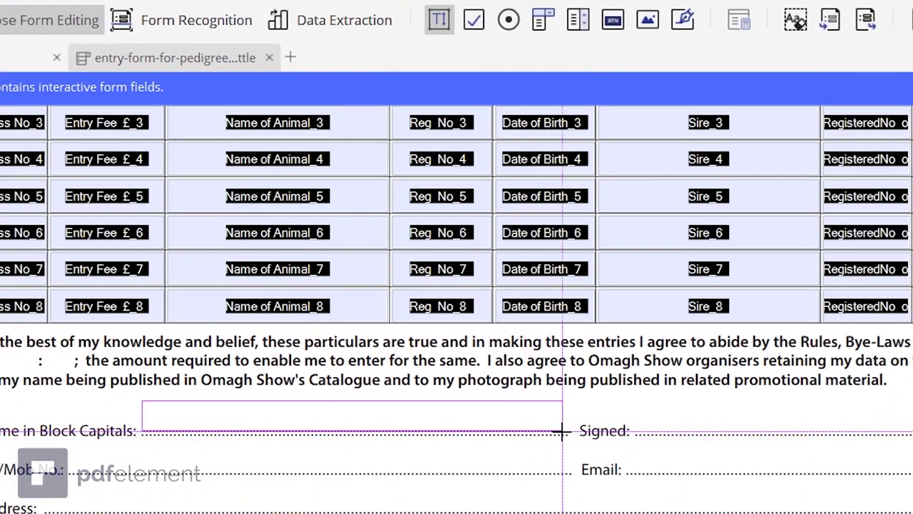
{"action": "left_click_drag", "start_coordinate": [561, 431], "coordinate": [561, 431]}
- Fill in the new Name in Block Capitals field with the text Testing
{"action": "left_click", "coordinate": [219, 413]}
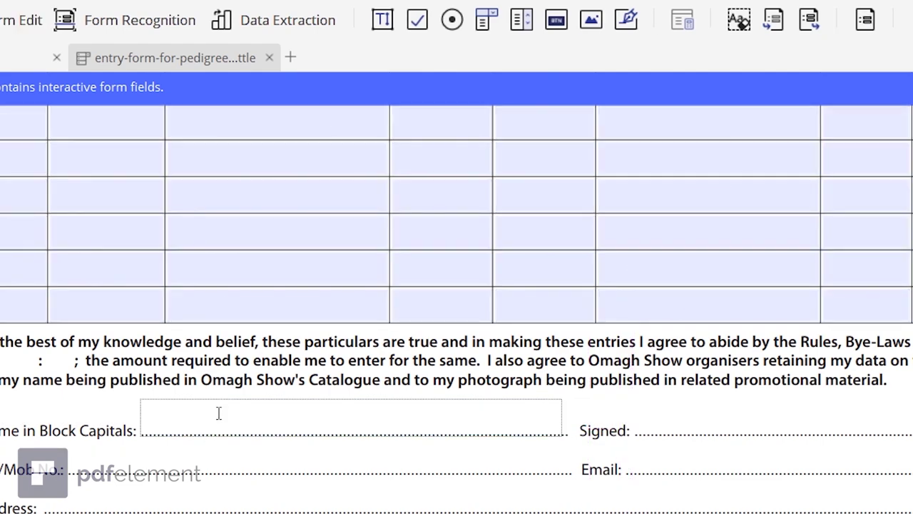
{"action": "type", "text": "Testinf"}
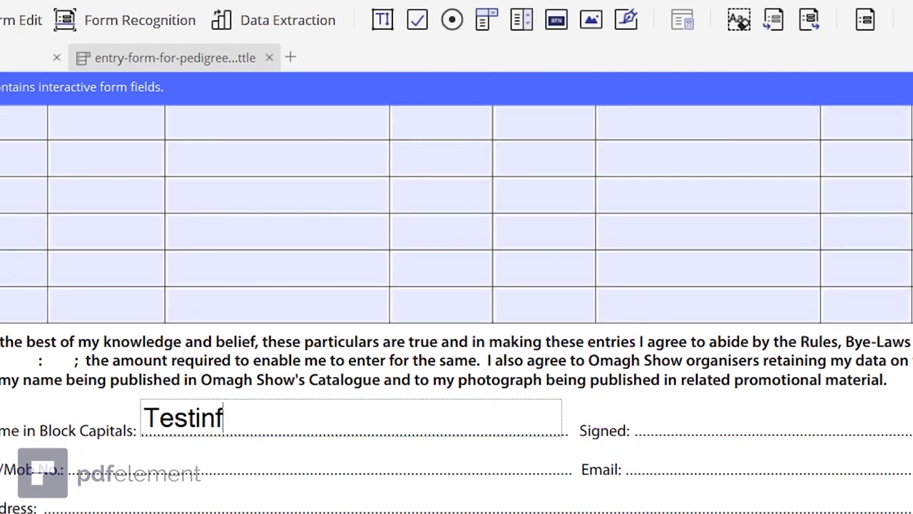
{"action": "key", "text": "BackSpace"}
{"action": "type", "text": "g"}
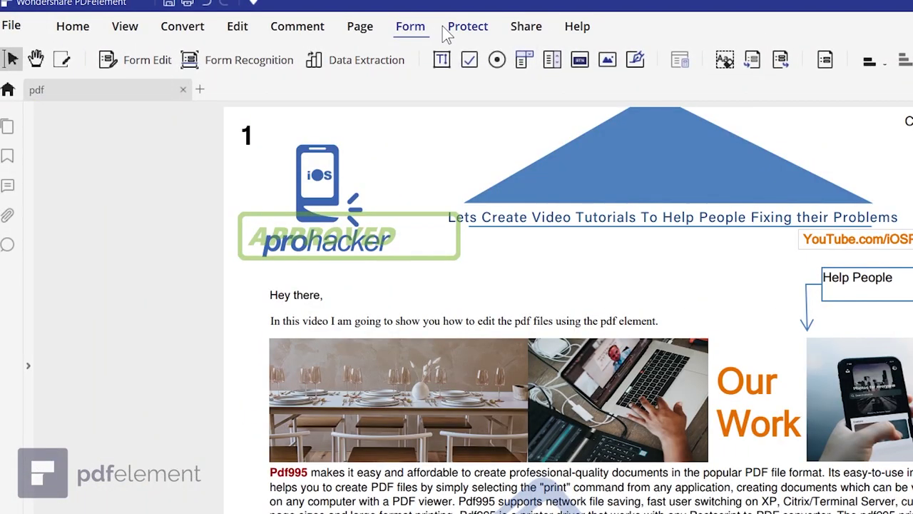
- Try to mark the blank area below the closing sentence of page 1 for redaction
{"action": "left_click", "coordinate": [443, 26]}
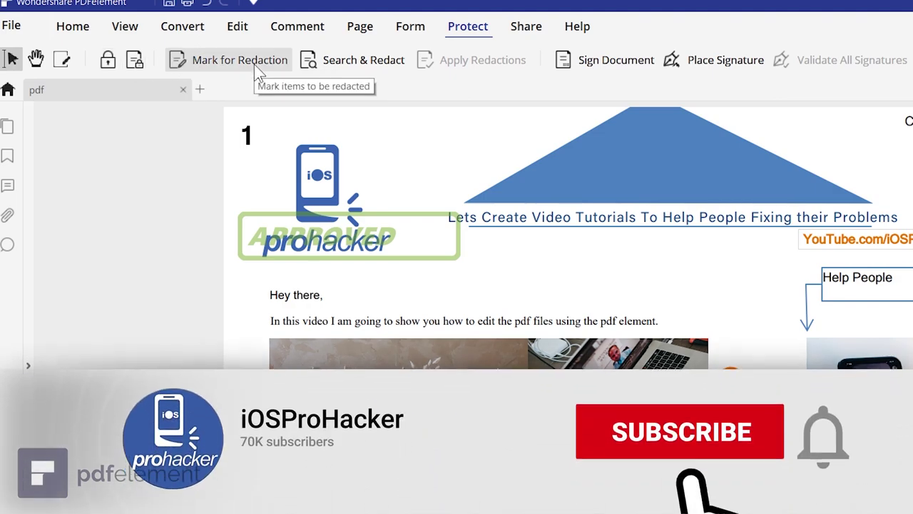
{"action": "left_click", "coordinate": [254, 64]}
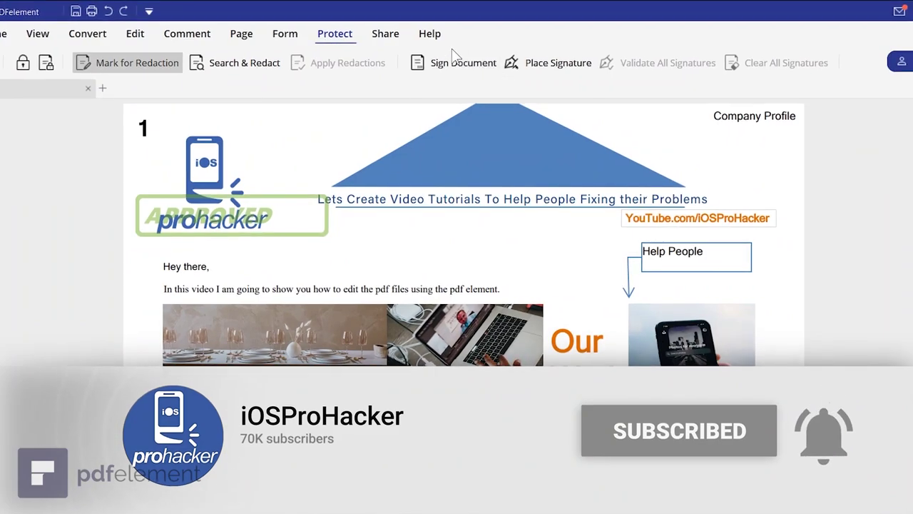
{"action": "scroll", "coordinate": [667, 369], "scroll_direction": "down", "scroll_amount": 6}
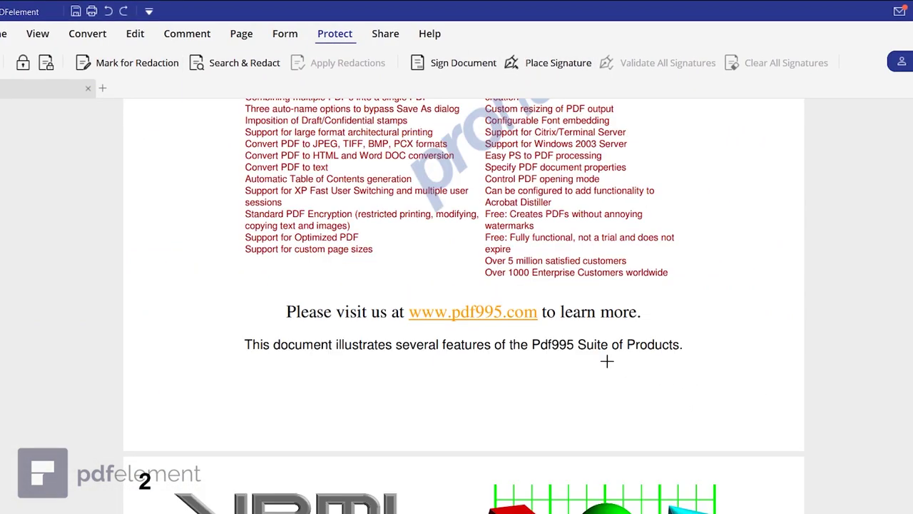
{"action": "mouse_move", "coordinate": [595, 367]}
{"action": "left_mouse_down"}
{"action": "mouse_move", "coordinate": [785, 436]}
{"action": "mouse_move", "coordinate": [786, 426]}
{"action": "left_mouse_up"}
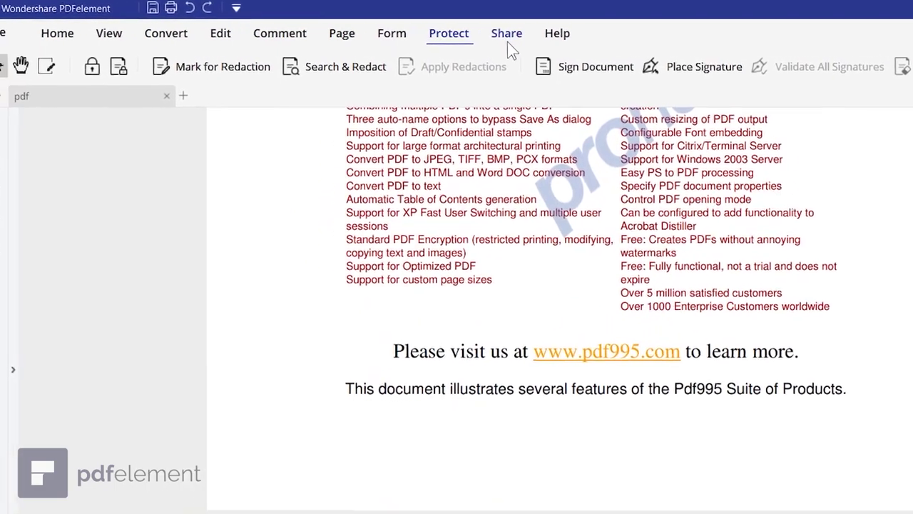
- Send the pdf document to Google Drive, saving its changes when asked, and close the document
{"action": "left_click", "coordinate": [386, 33]}
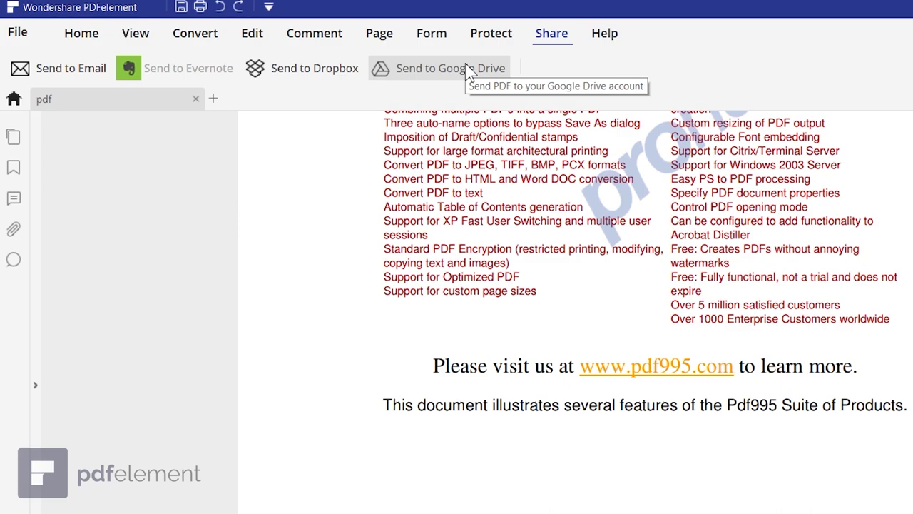
{"action": "left_click", "coordinate": [436, 74]}
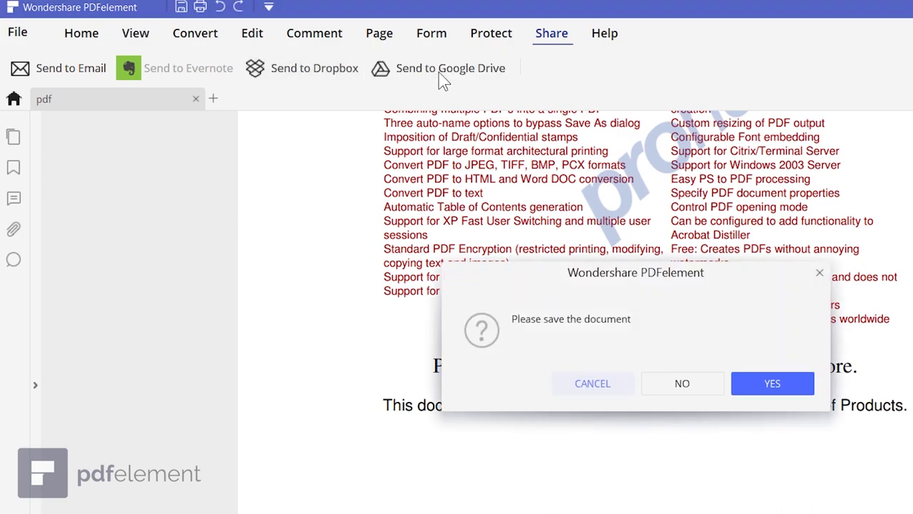
{"action": "left_click", "coordinate": [765, 378]}
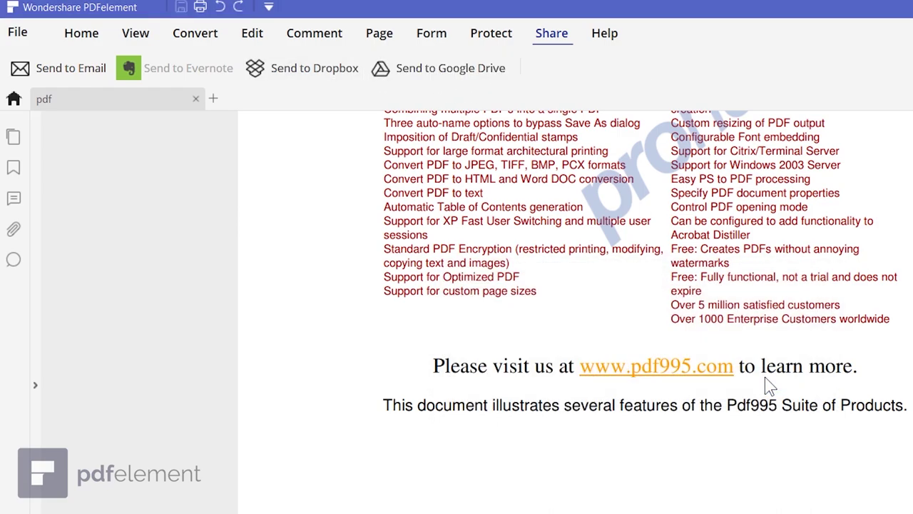
{"action": "left_click", "coordinate": [199, 36]}
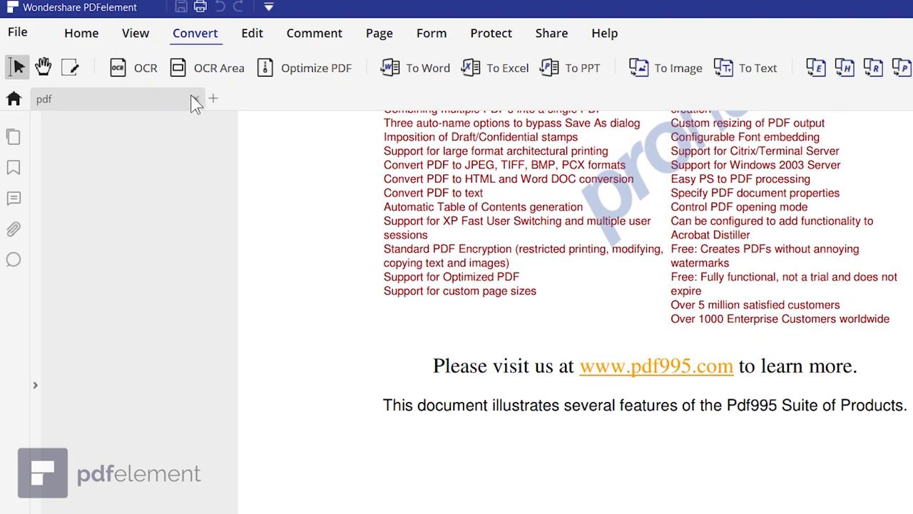
{"action": "left_click", "coordinate": [194, 99]}
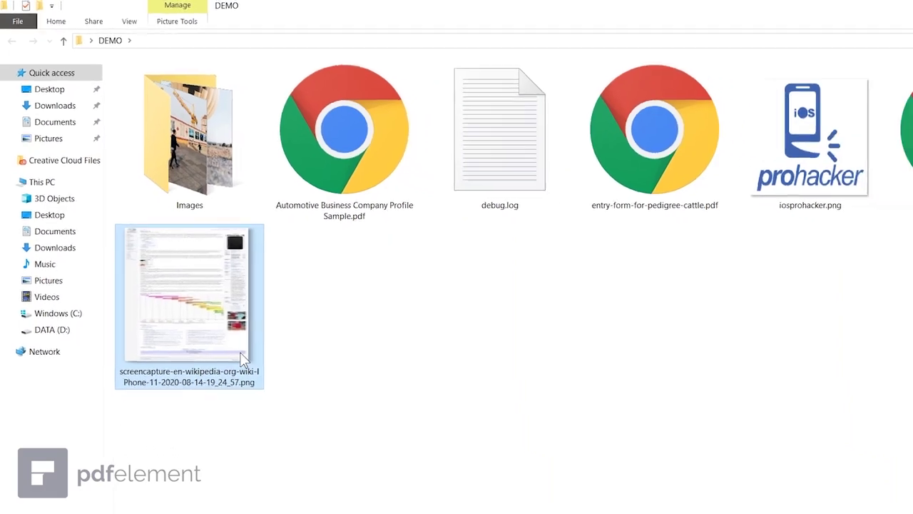
- Open the iPhone 11 Wikipedia screen capture PNG from the DEMO folder and look through its text, then close the viewer
{"action": "double_click", "coordinate": [212, 302]}
{"action": "scroll", "coordinate": [468, 240], "scroll_direction": "up", "scroll_amount": 5}
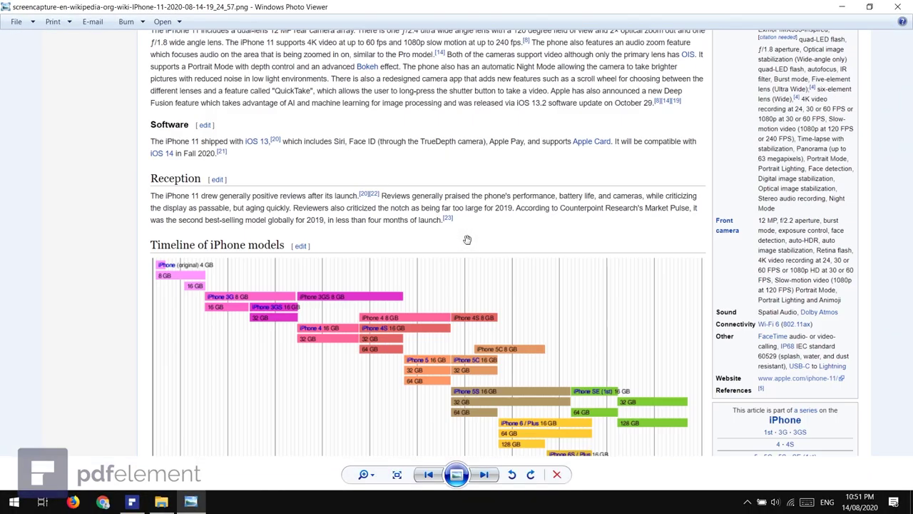
{"action": "scroll", "coordinate": [468, 239], "scroll_direction": "up", "scroll_amount": 10}
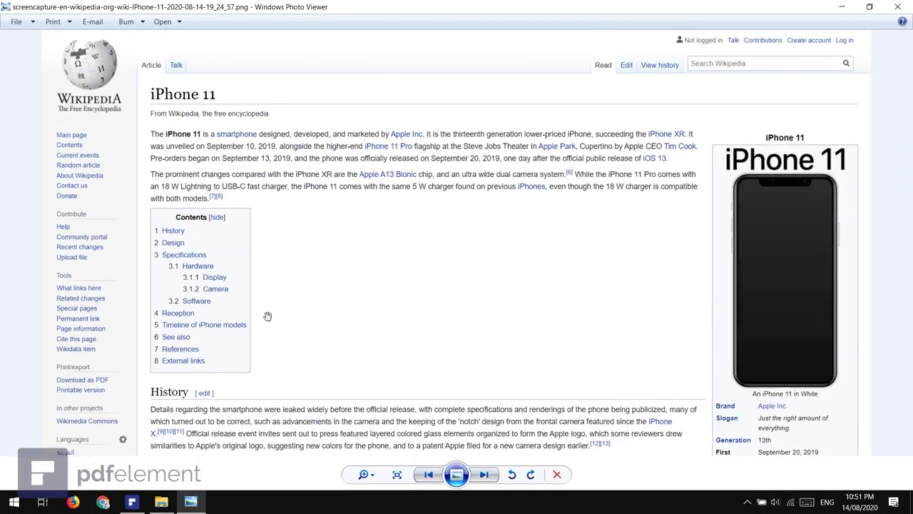
{"action": "scroll", "coordinate": [656, 257], "scroll_direction": "down", "scroll_amount": 5}
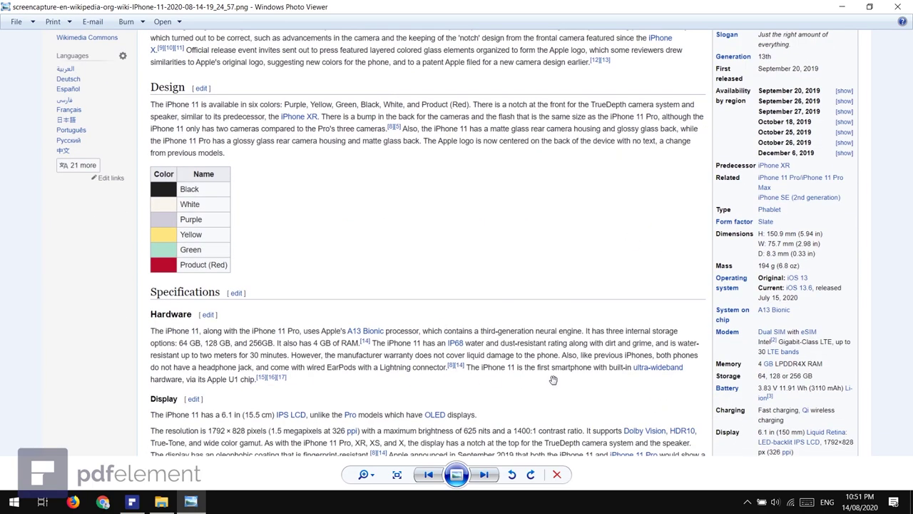
{"action": "scroll", "coordinate": [553, 379], "scroll_direction": "up", "scroll_amount": 4}
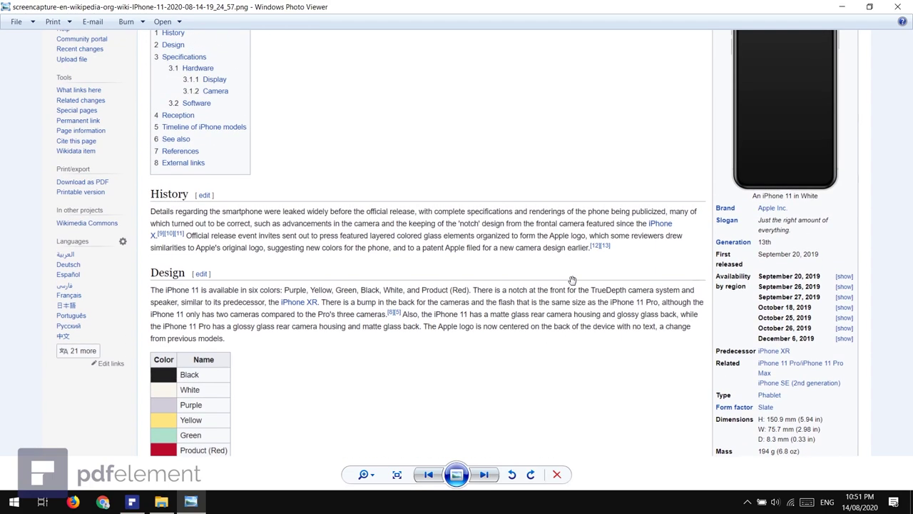
{"action": "left_click", "coordinate": [898, 6]}
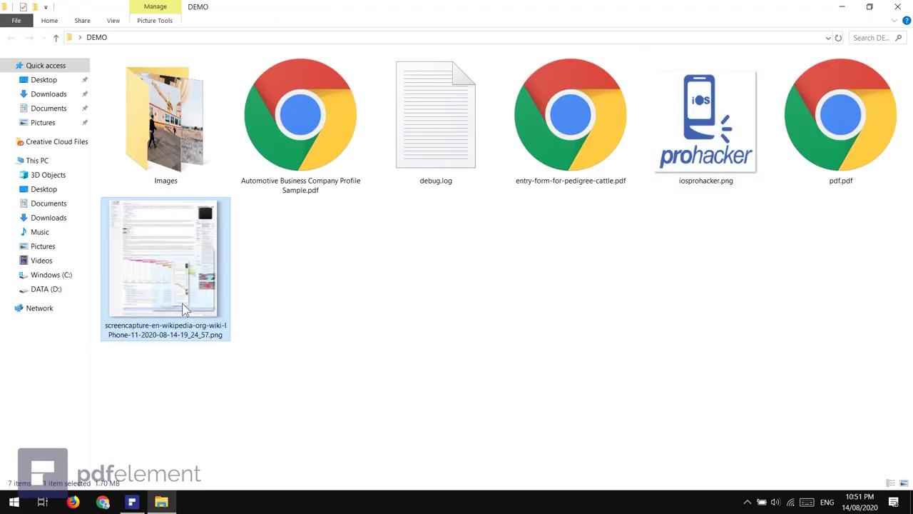
- Switch to PDFelement and create a PDF from the iPhone 11 screen capture PNG in the DEMO folder, showing all file types
{"action": "left_click", "coordinate": [140, 504]}
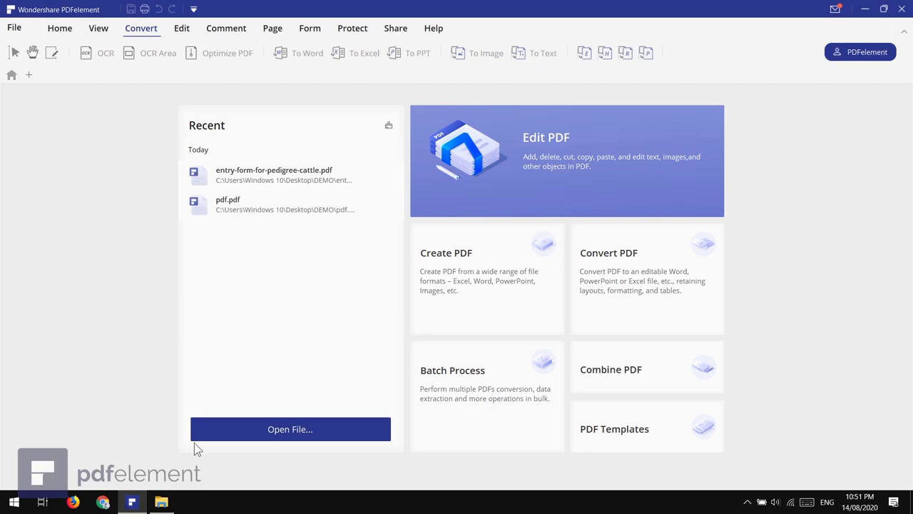
{"action": "left_click", "coordinate": [14, 29]}
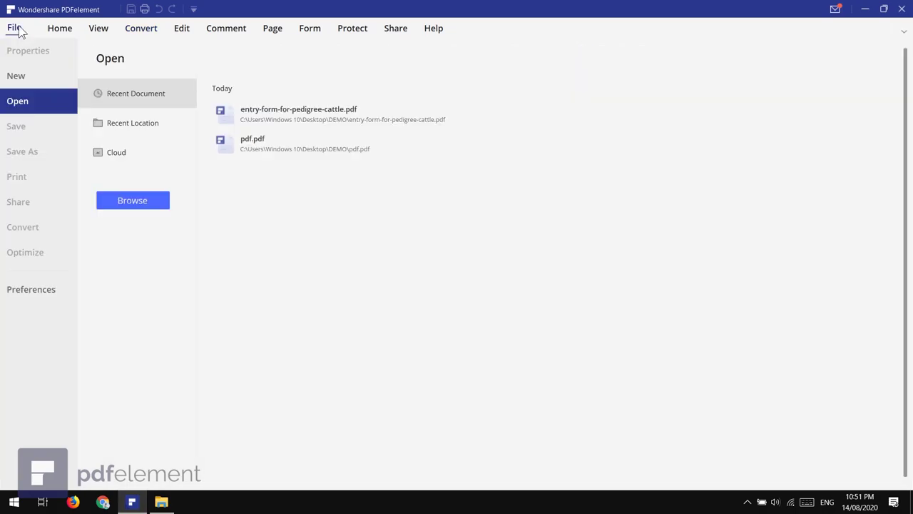
{"action": "left_click", "coordinate": [120, 206]}
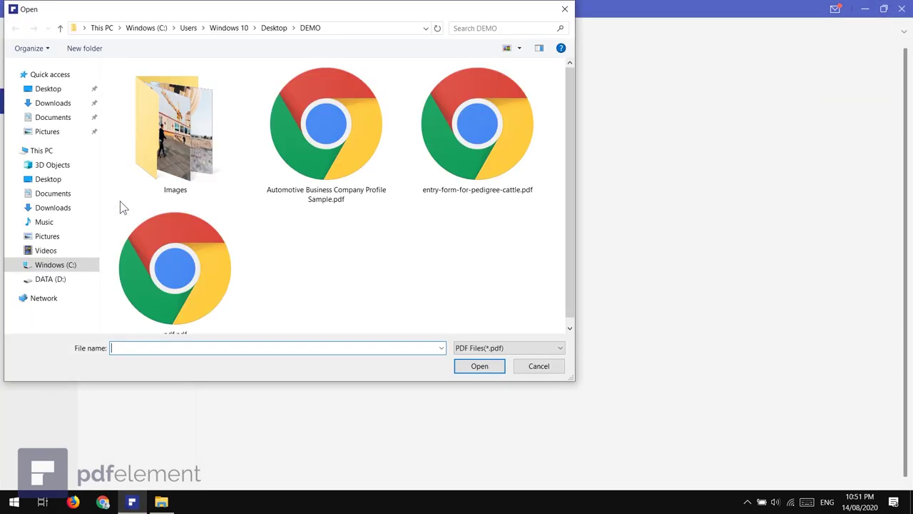
{"action": "left_click", "coordinate": [547, 348]}
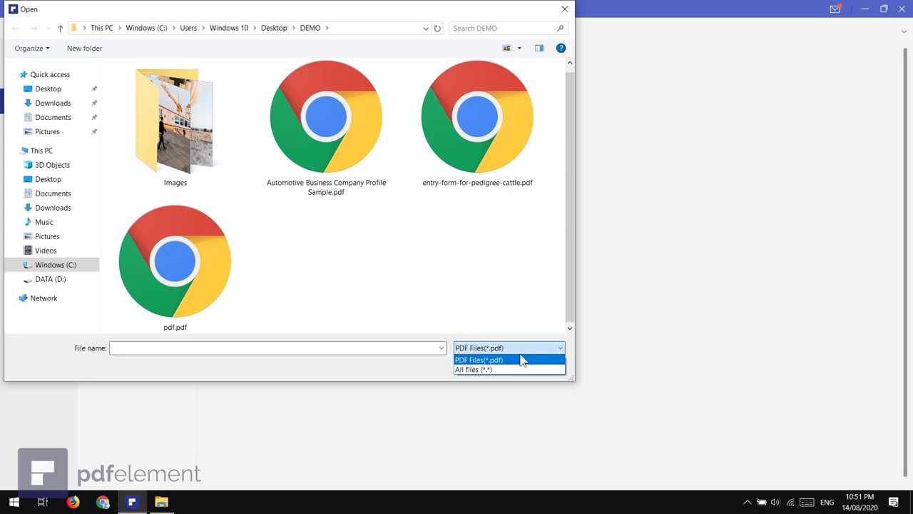
{"action": "left_click", "coordinate": [501, 370]}
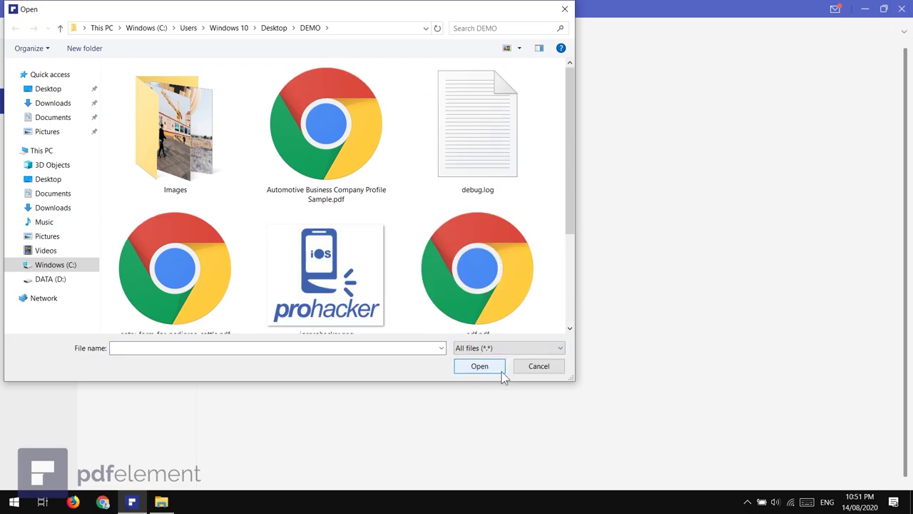
{"action": "left_click_drag", "start_coordinate": [562, 186], "coordinate": [585, 271]}
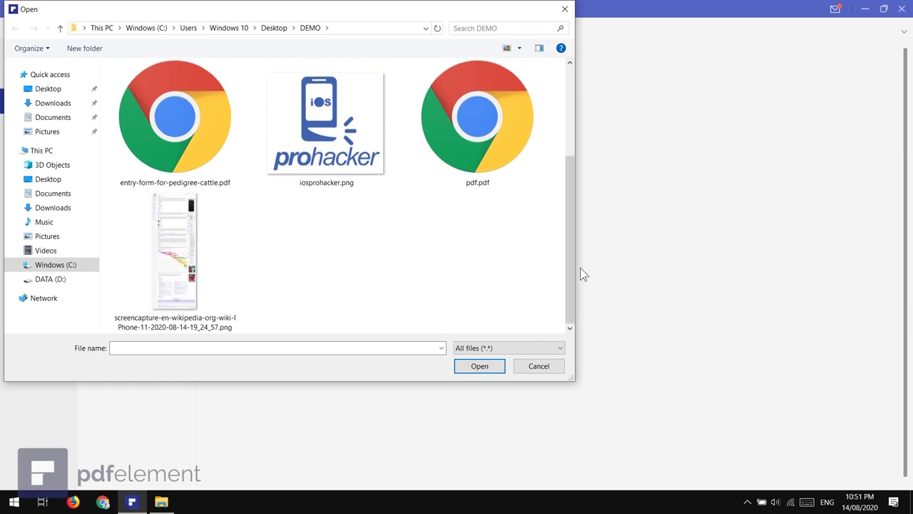
{"action": "left_click", "coordinate": [222, 275]}
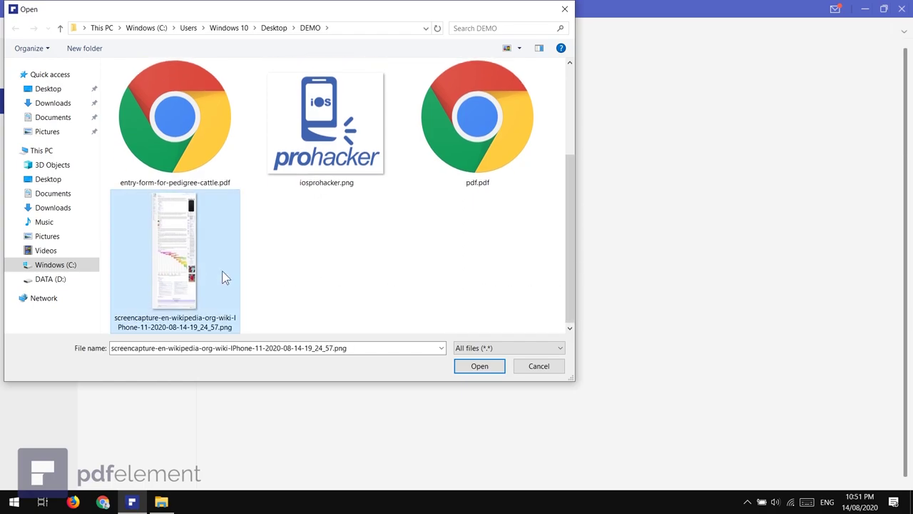
{"action": "left_click", "coordinate": [477, 366]}
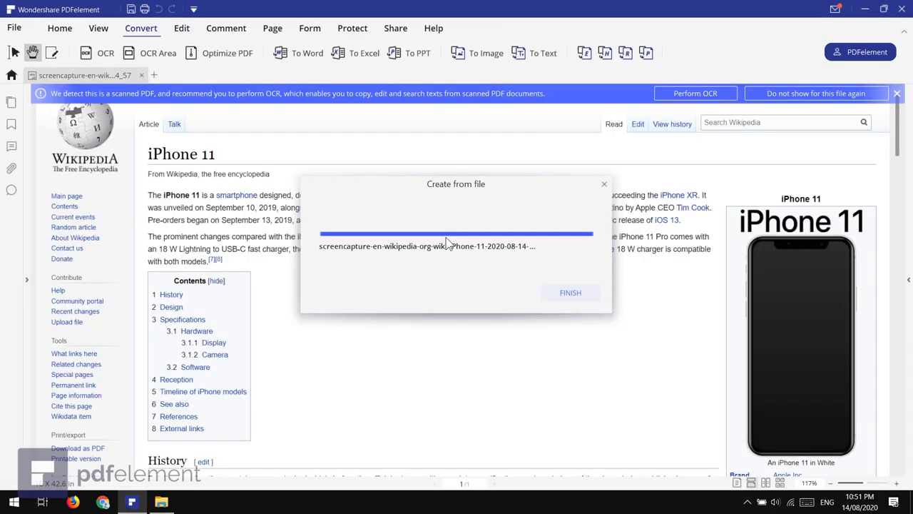
{"action": "left_click", "coordinate": [570, 293]}
- Look through the new iPhone 11 PDF and check in edit mode whether its article text can be edited
{"action": "scroll", "coordinate": [557, 261], "scroll_direction": "down", "scroll_amount": 3}
{"action": "scroll", "coordinate": [552, 340], "scroll_direction": "up", "scroll_amount": 2}
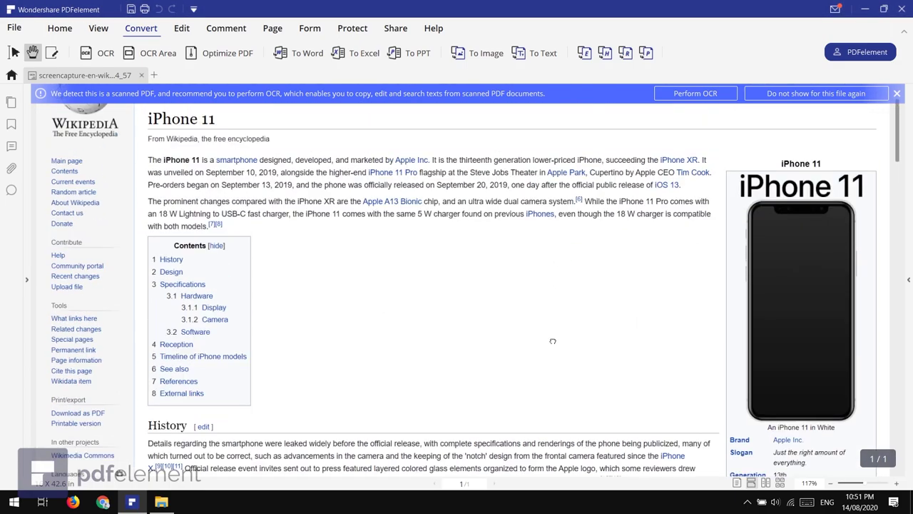
{"action": "scroll", "coordinate": [552, 177], "scroll_direction": "down", "scroll_amount": 4}
{"action": "scroll", "coordinate": [546, 350], "scroll_direction": "down", "scroll_amount": 3}
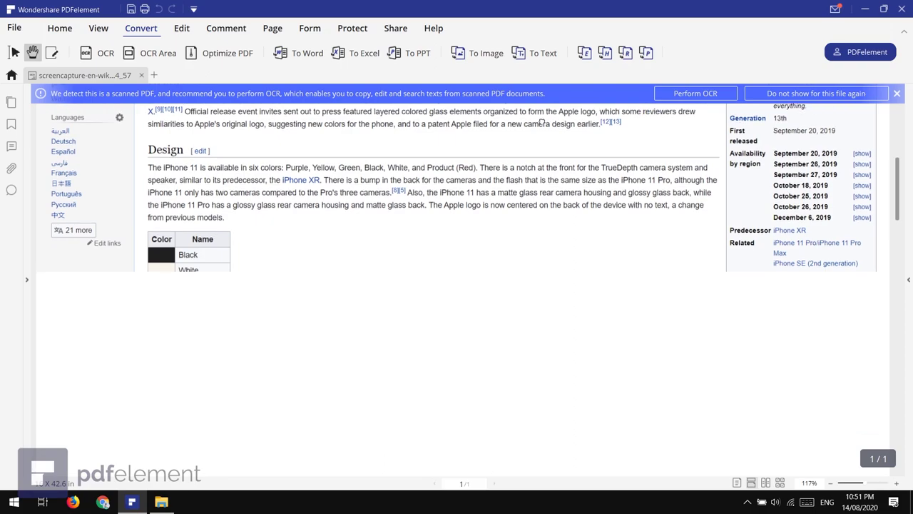
{"action": "scroll", "coordinate": [179, 216], "scroll_direction": "up", "scroll_amount": 6}
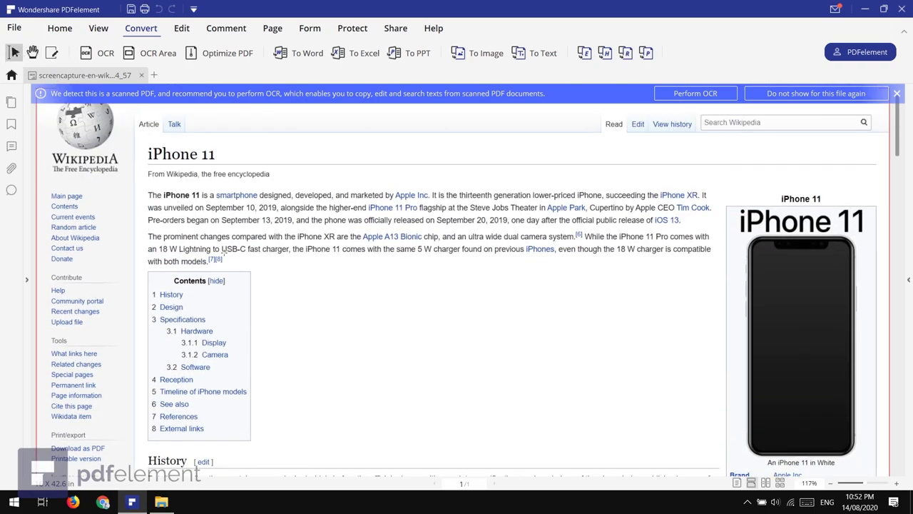
{"action": "left_click", "coordinate": [54, 54]}
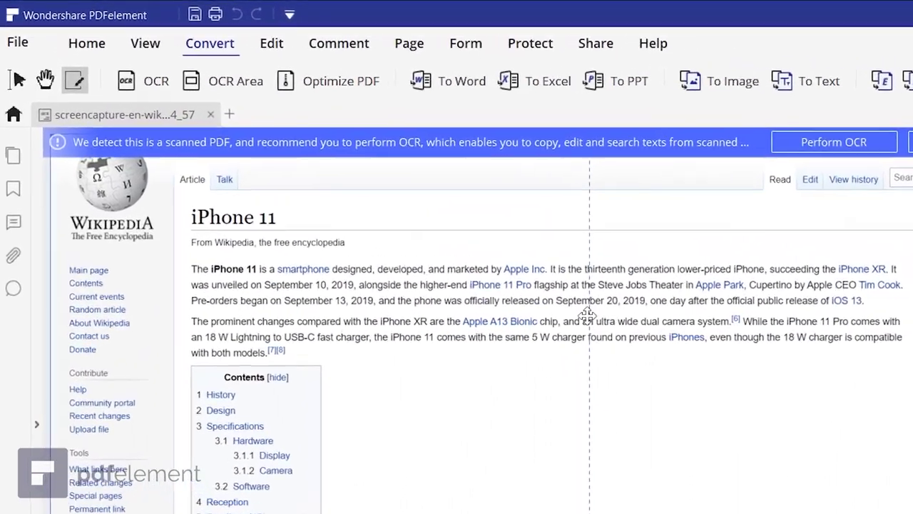
{"action": "key", "text": "Escape"}
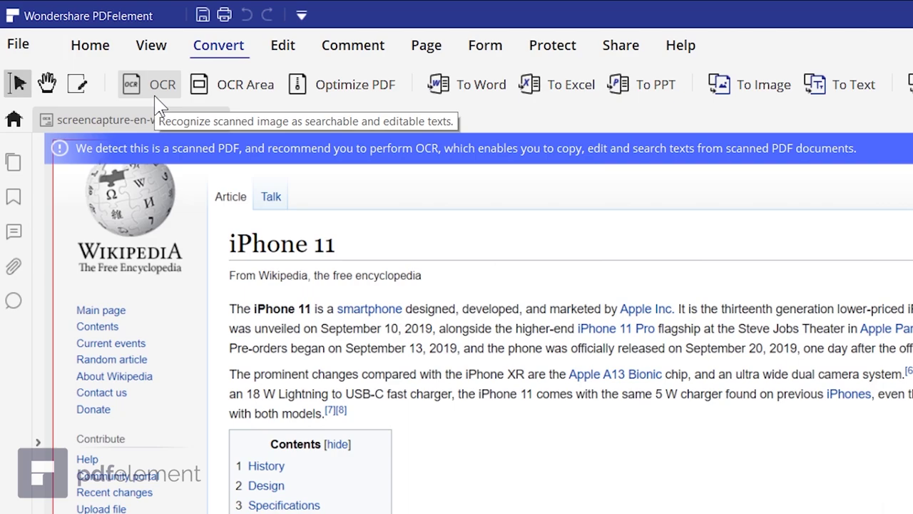
- Run OCR on the iPhone 11 PDF as Editable Text in English, declining to save changes first
{"action": "left_click", "coordinate": [155, 95]}
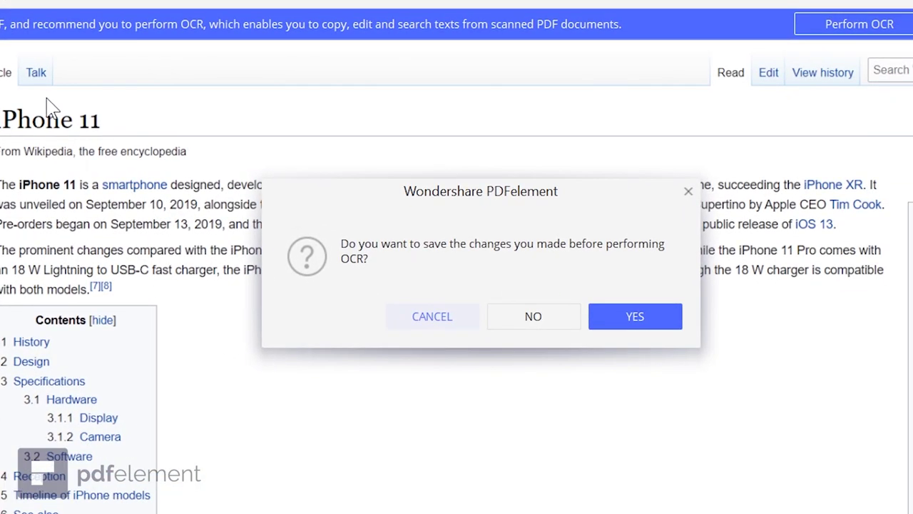
{"action": "left_click", "coordinate": [528, 322]}
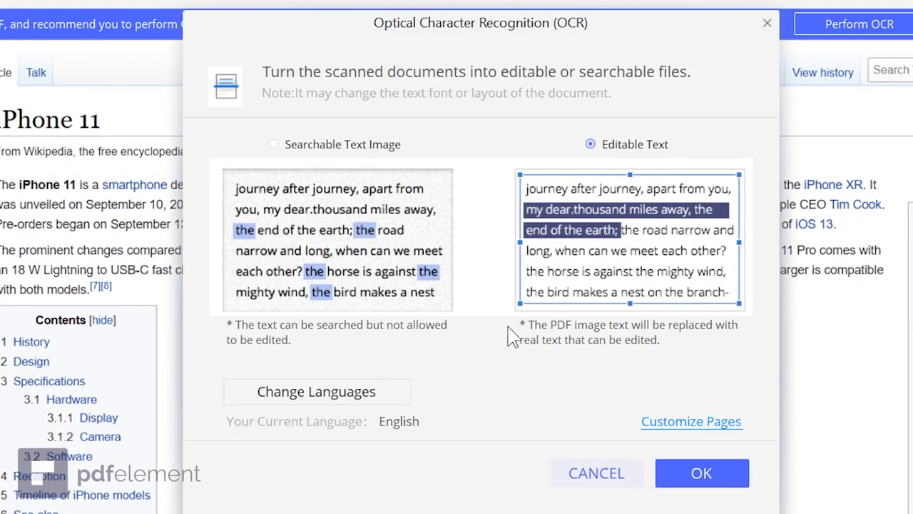
{"action": "left_click", "coordinate": [704, 473]}
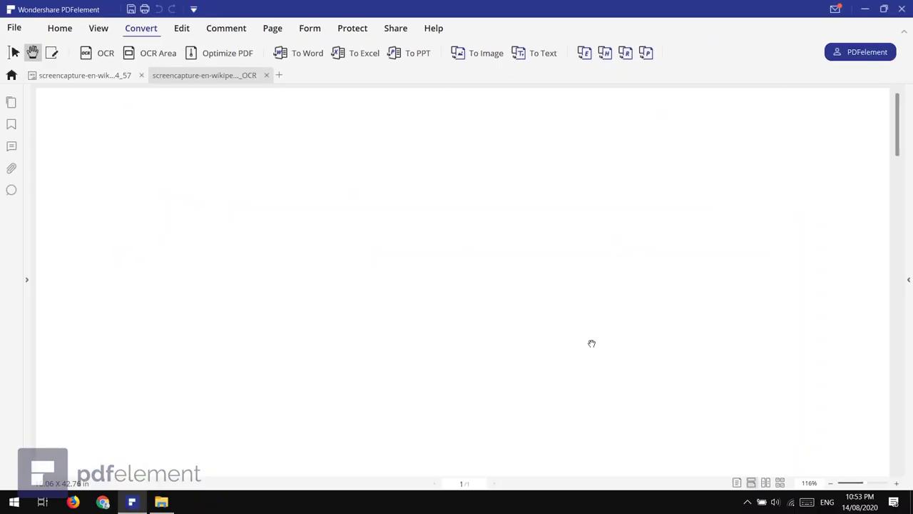
- In the OCR document, change the large iPhone 11 title above the phone picture to iPhone 13
{"action": "left_click", "coordinate": [98, 28]}
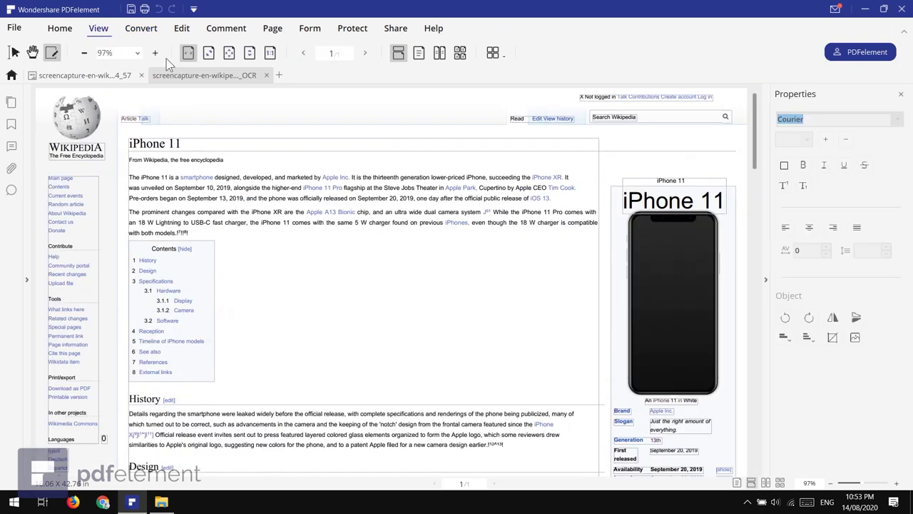
{"action": "left_click", "coordinate": [155, 53]}
{"action": "left_click", "coordinate": [155, 53]}
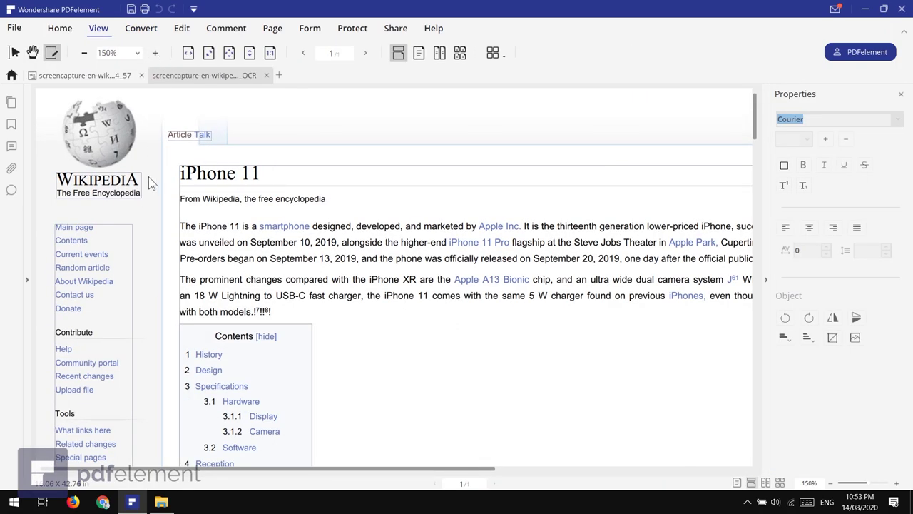
{"action": "left_click", "coordinate": [182, 27]}
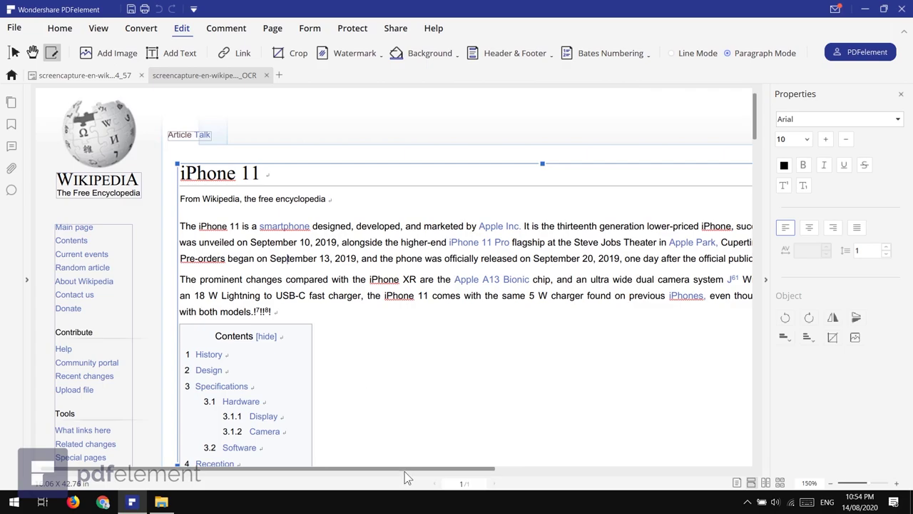
{"action": "left_click_drag", "start_coordinate": [404, 477], "coordinate": [570, 468]}
{"action": "left_click", "coordinate": [678, 262]}
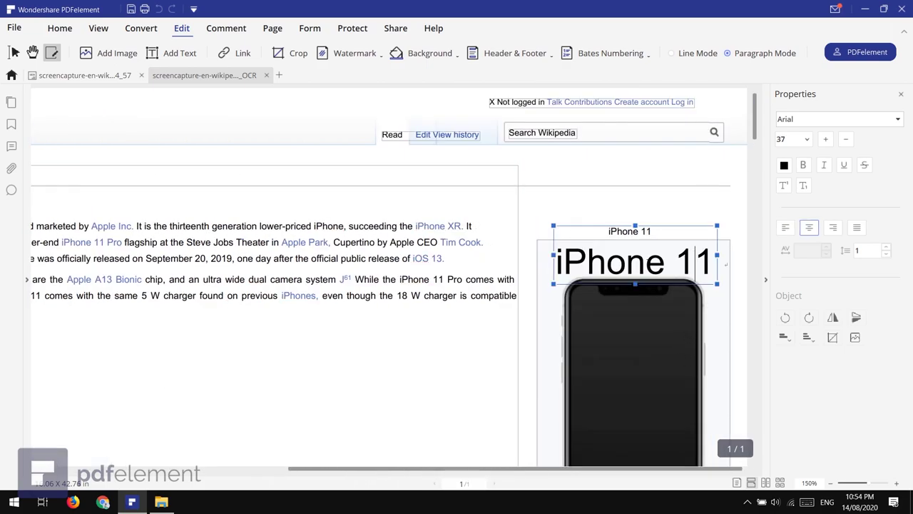
{"action": "left_click_drag", "start_coordinate": [697, 262], "coordinate": [712, 262]}
{"action": "key", "text": "BackSpace"}
{"action": "type", "text": "3"}
- Increase the font size of the small iPhone 11 caption above the large infobox title
{"action": "left_click_drag", "start_coordinate": [612, 227], "coordinate": [654, 227]}
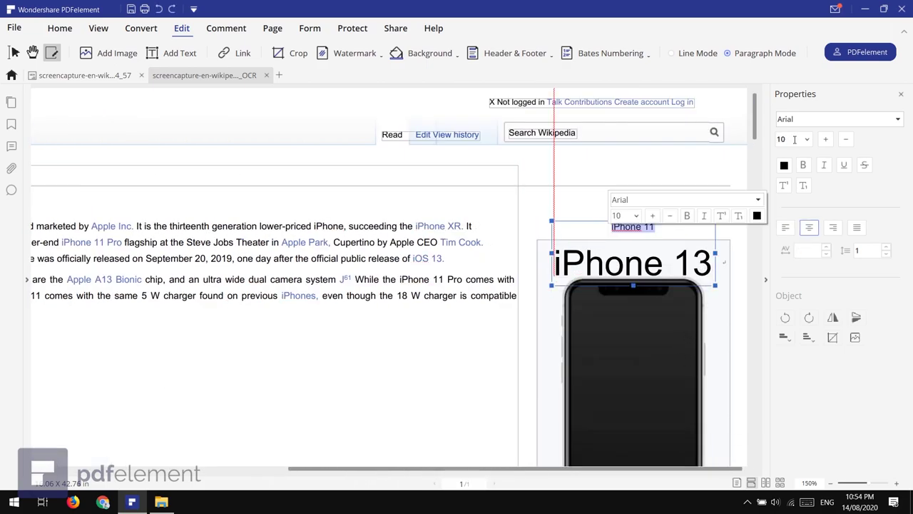
{"action": "left_click", "coordinate": [806, 140]}
{"action": "left_click", "coordinate": [789, 242]}
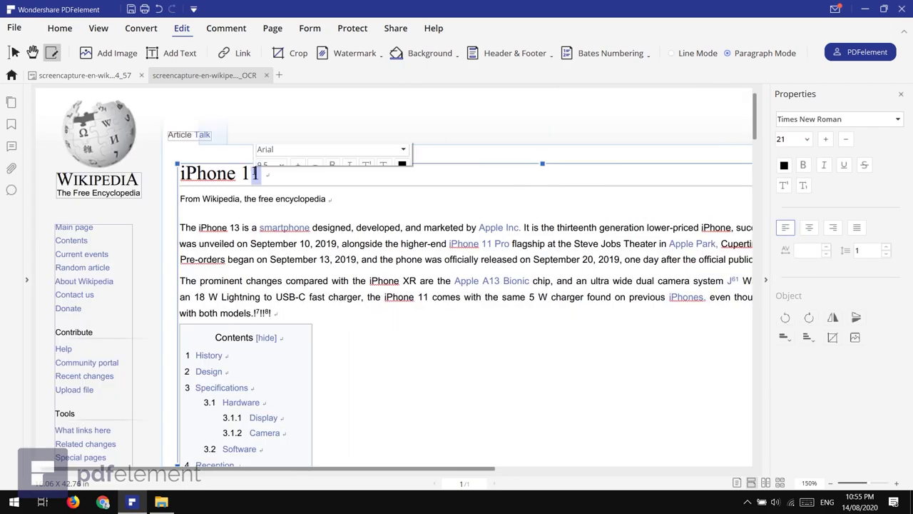
- Change the main article heading to "iPhone 13 By PDFElement"
{"action": "key", "text": "BackSpace"}
{"action": "type", "text": "3"}
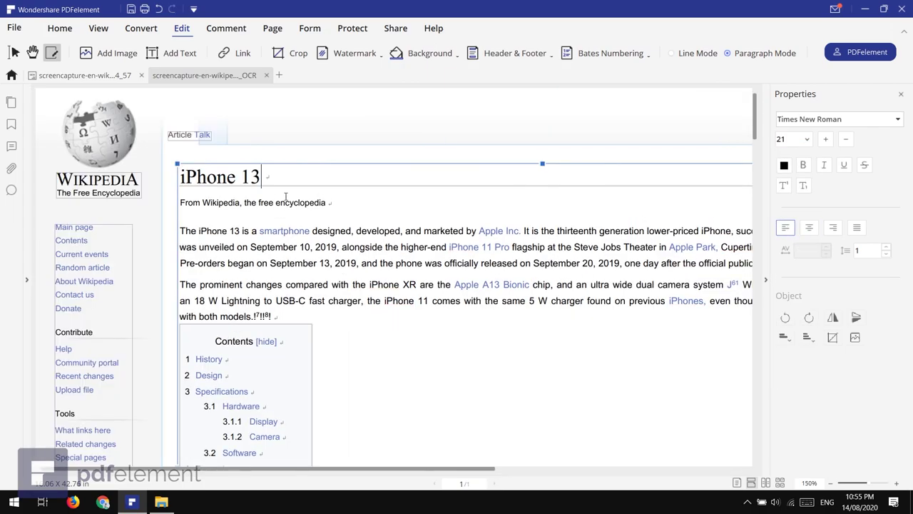
{"action": "type", "text": " By PDF"}
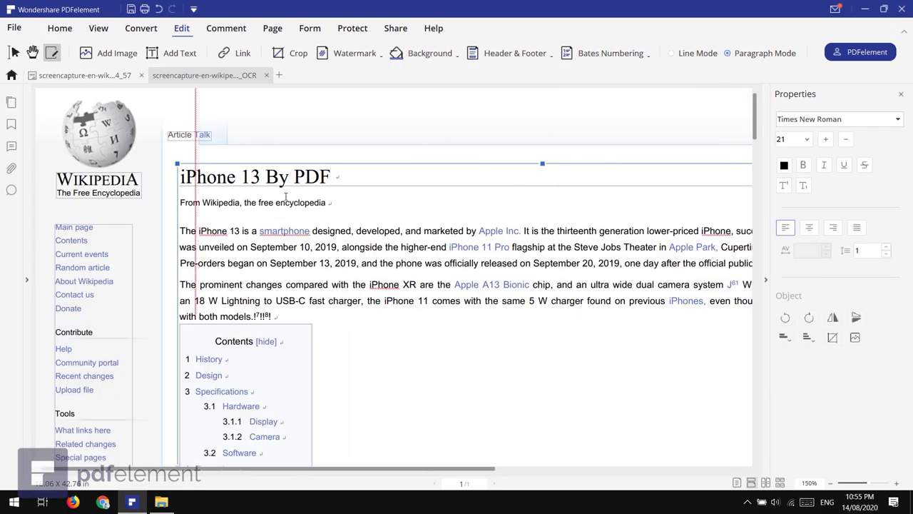
{"action": "type", "text": "Element"}
- Try moving the header background graphic beside the Article and Talk labels, and undo the move
{"action": "left_click", "coordinate": [248, 126]}
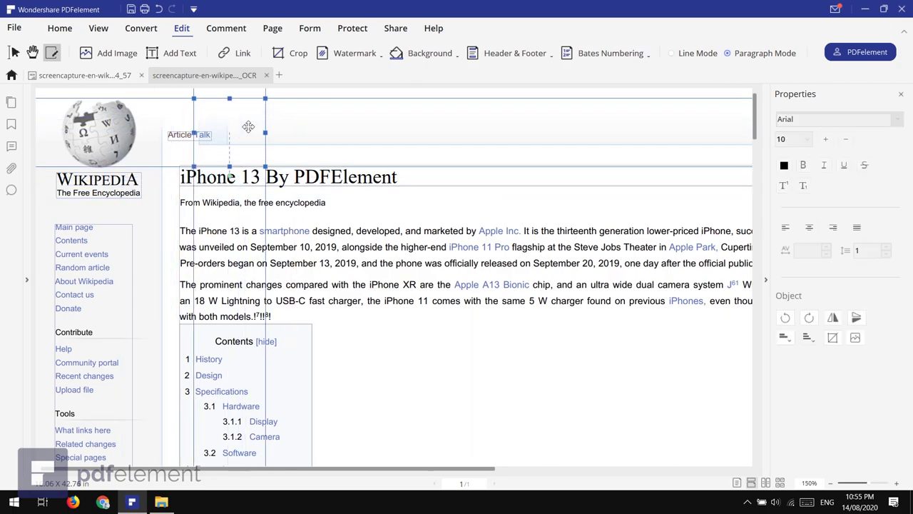
{"action": "left_click_drag", "start_coordinate": [249, 127], "coordinate": [337, 131]}
{"action": "key", "text": "ctrl+z"}
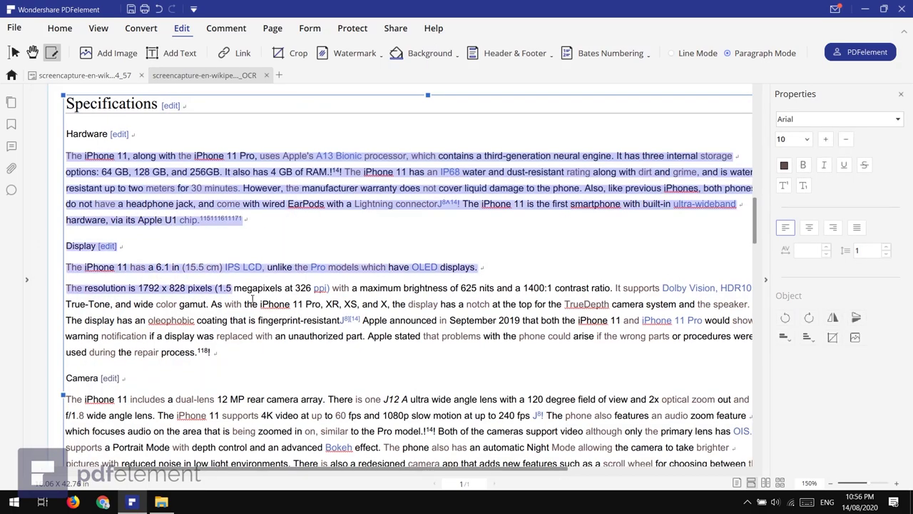
- Copy the article text from the Hardware paragraph through the end of the Camera section
{"action": "left_click_drag", "start_coordinate": [252, 298], "coordinate": [375, 412]}
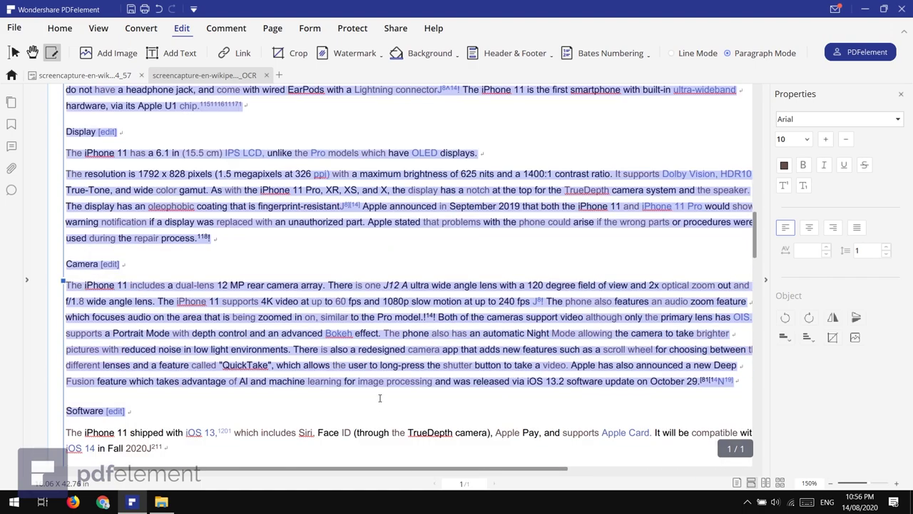
{"action": "right_click", "coordinate": [640, 355]}
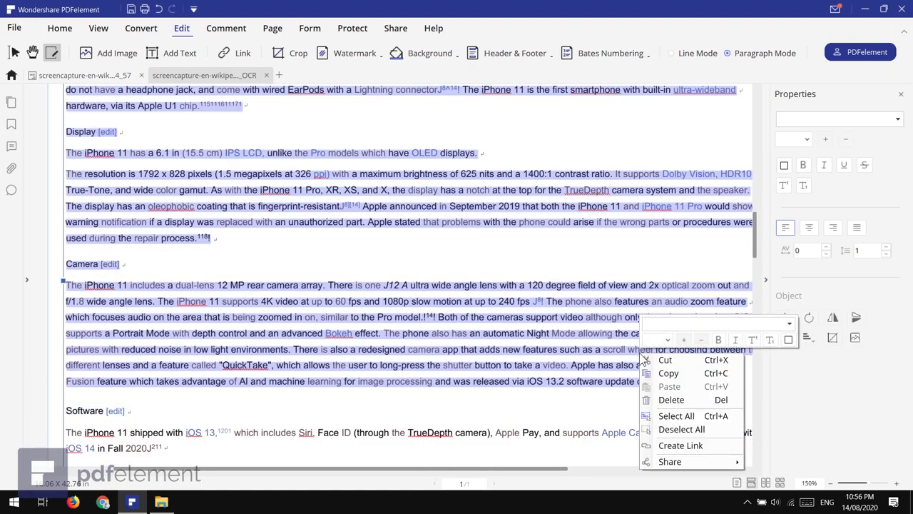
{"action": "left_click", "coordinate": [655, 372]}
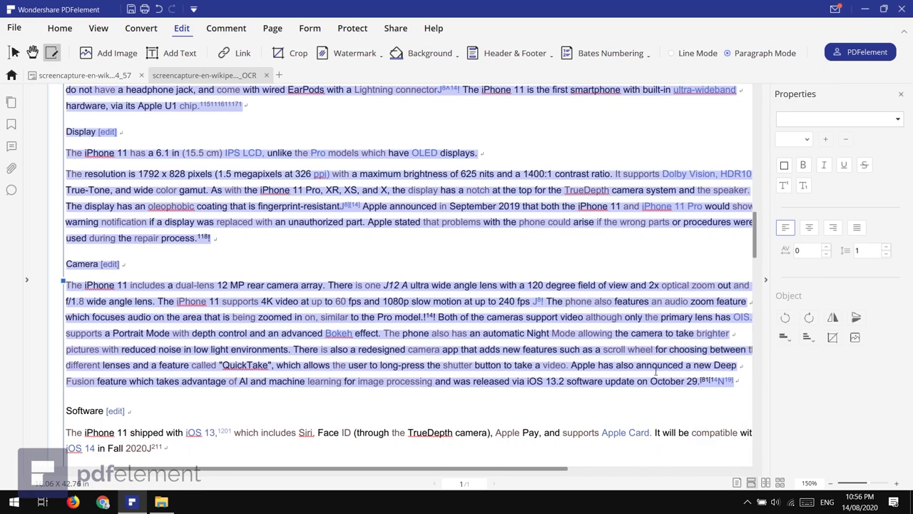
- Switch to Notepad, paste the copied article text to check it, and close Notepad without saving
{"action": "key", "text": "super"}
{"action": "type", "text": "note"}
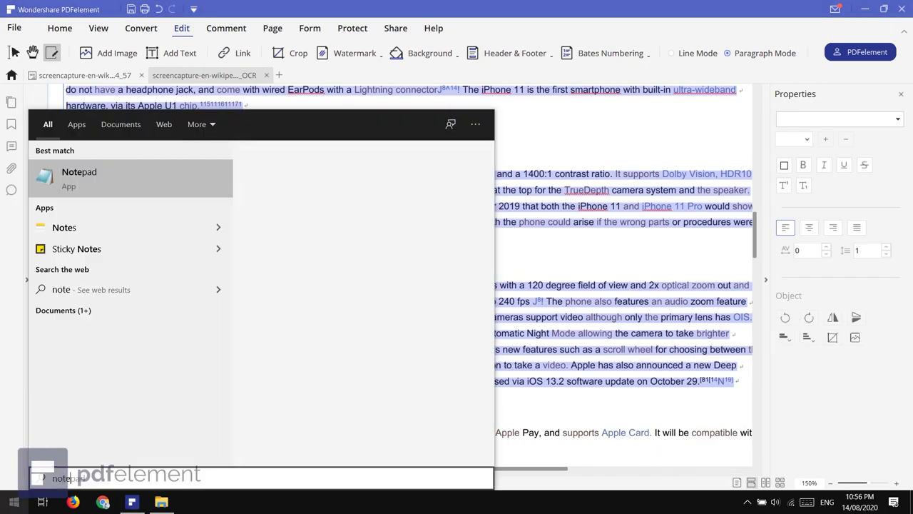
{"action": "key", "text": "Return"}
{"action": "key", "text": "ctrl+v"}
{"action": "scroll", "coordinate": [718, 186], "scroll_direction": "up", "scroll_amount": 11}
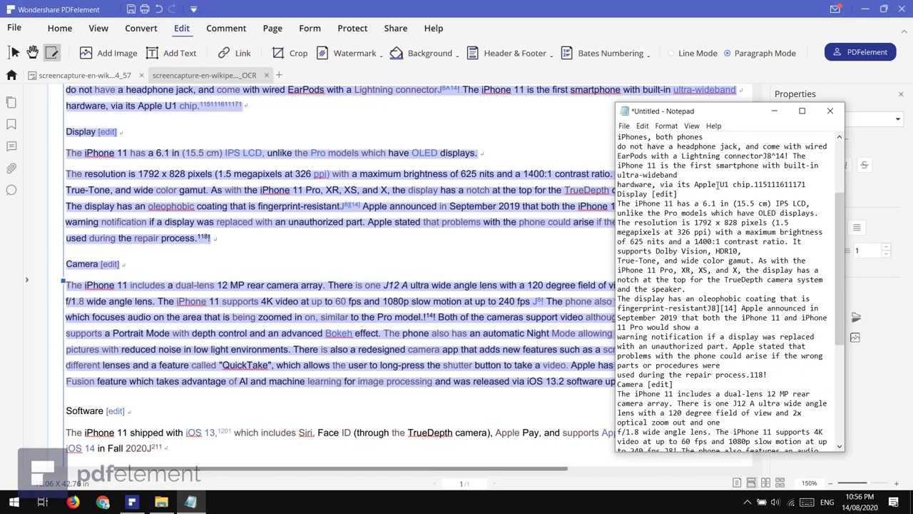
{"action": "left_click_drag", "start_coordinate": [619, 137], "coordinate": [604, 65]}
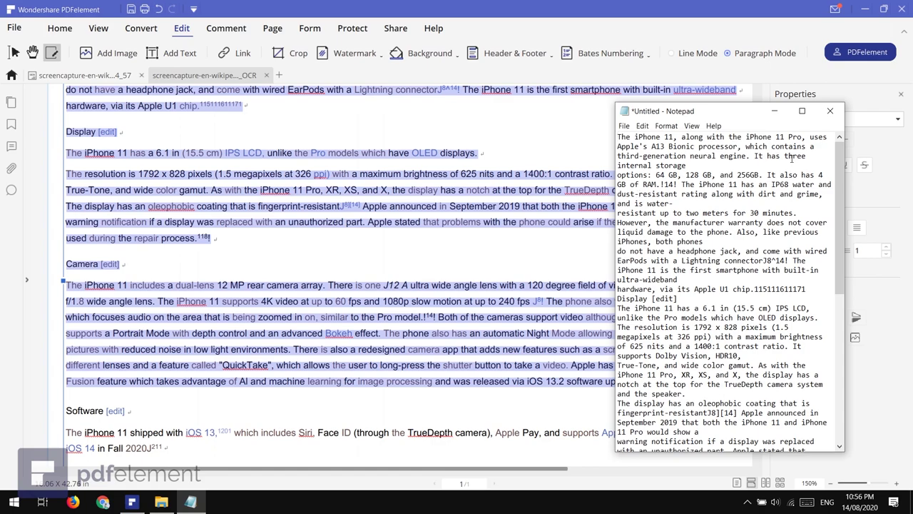
{"action": "left_click", "coordinate": [831, 110]}
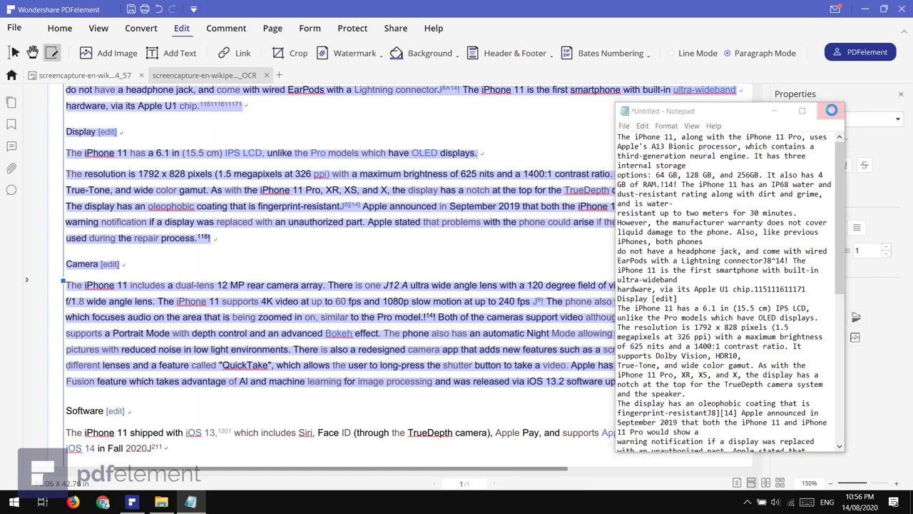
{"action": "left_click", "coordinate": [476, 255]}
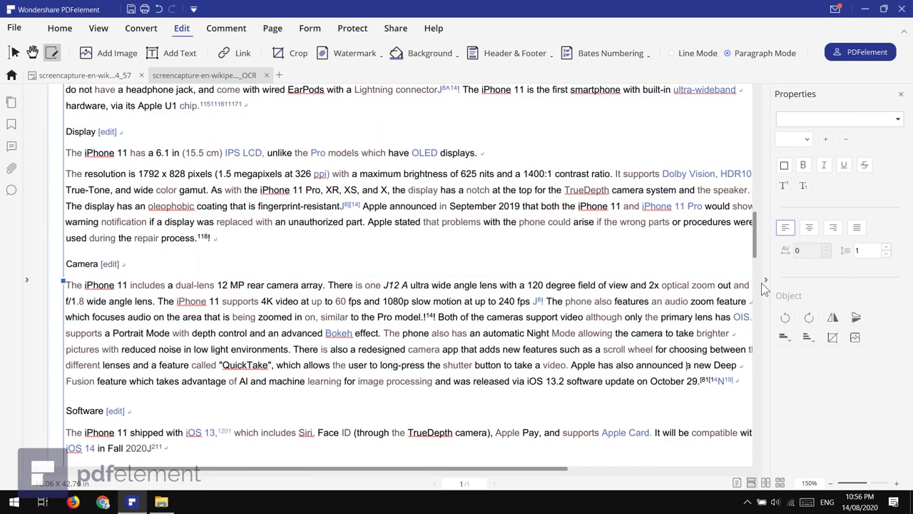
- Replace the "iPhone 11 all color" photo beside the timeline with PSqT-IQAt7A.jpg from the Images folder
{"action": "left_click", "coordinate": [831, 484]}
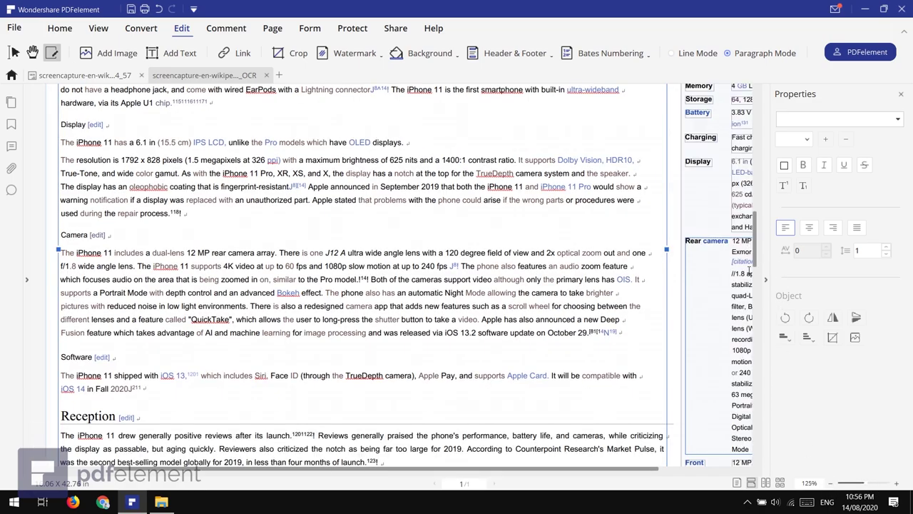
{"action": "left_click_drag", "start_coordinate": [760, 274], "coordinate": [760, 146]}
{"action": "left_click_drag", "start_coordinate": [682, 206], "coordinate": [521, 255]}
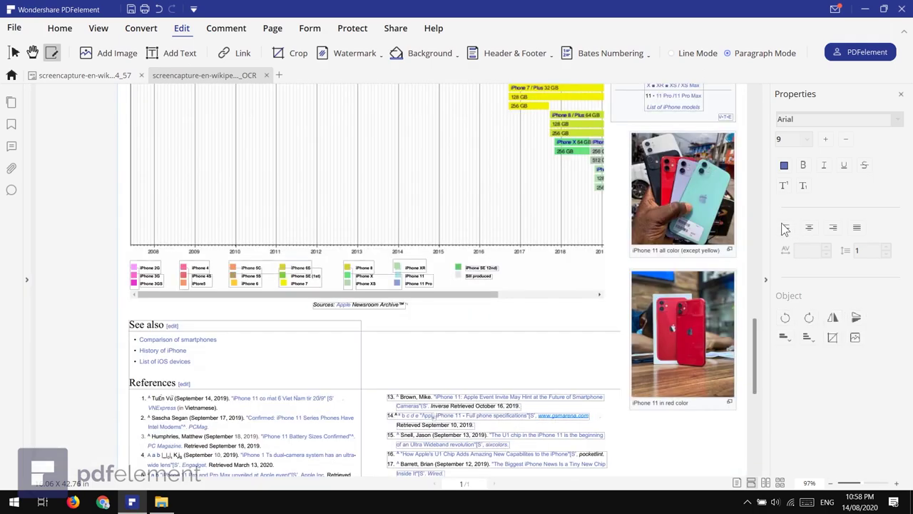
{"action": "left_click", "coordinate": [705, 216]}
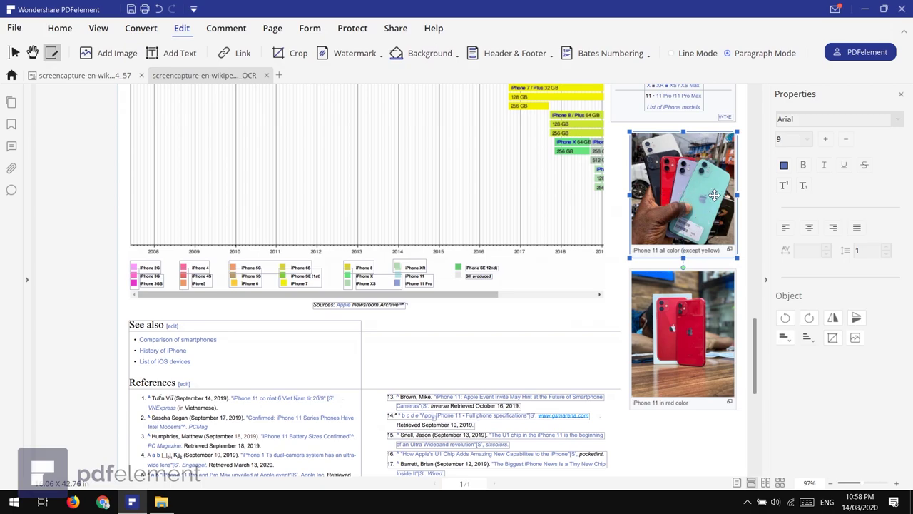
{"action": "right_click", "coordinate": [715, 196]}
{"action": "left_click", "coordinate": [763, 344]}
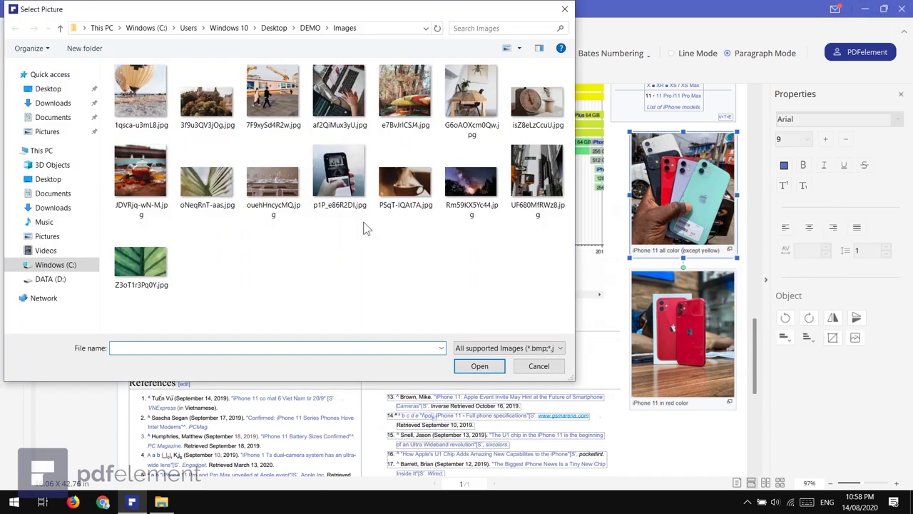
{"action": "double_click", "coordinate": [407, 204]}
- Try rotating the "iPhone 11 in red color" picture to a slant, and undo the rotation
{"action": "scroll", "coordinate": [756, 346], "scroll_direction": "down", "scroll_amount": 1}
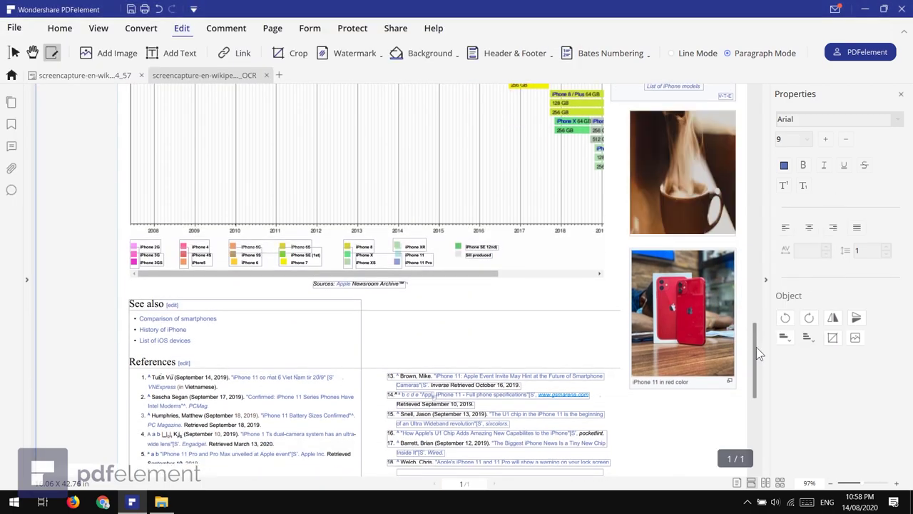
{"action": "left_click", "coordinate": [718, 350]}
{"action": "right_click", "coordinate": [713, 365]}
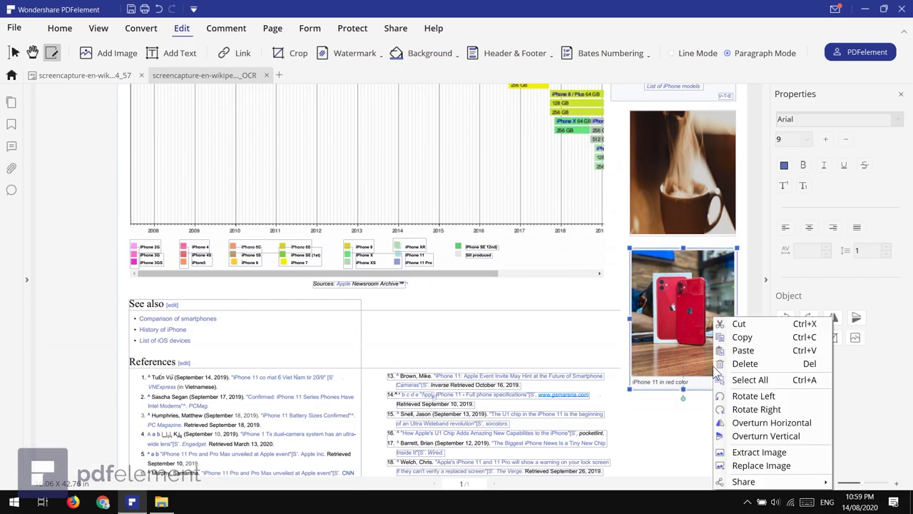
{"action": "left_click", "coordinate": [705, 363]}
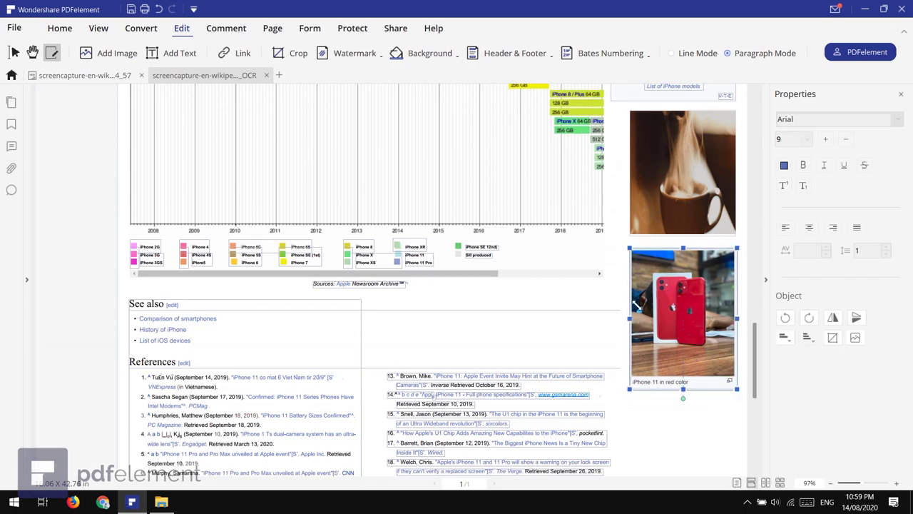
{"action": "left_click", "coordinate": [685, 401]}
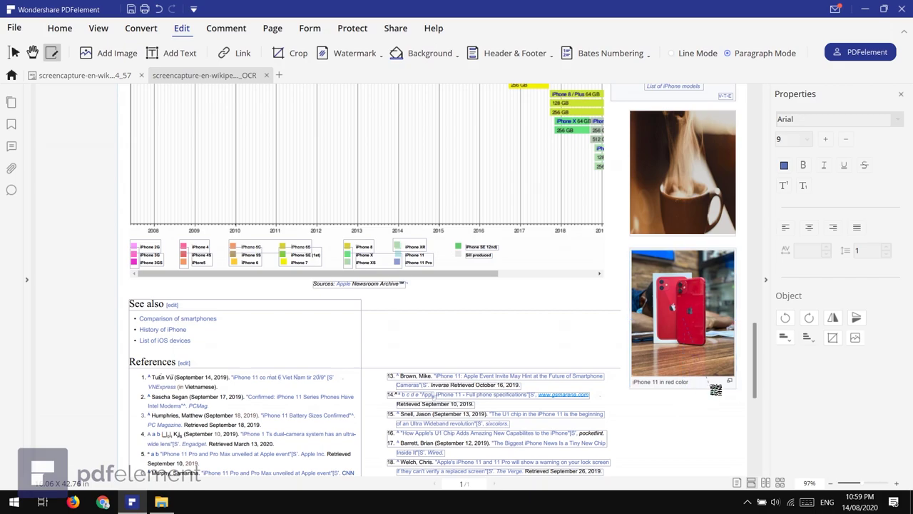
{"action": "left_click", "coordinate": [726, 382]}
{"action": "left_click_drag", "start_coordinate": [726, 382], "coordinate": [740, 428]}
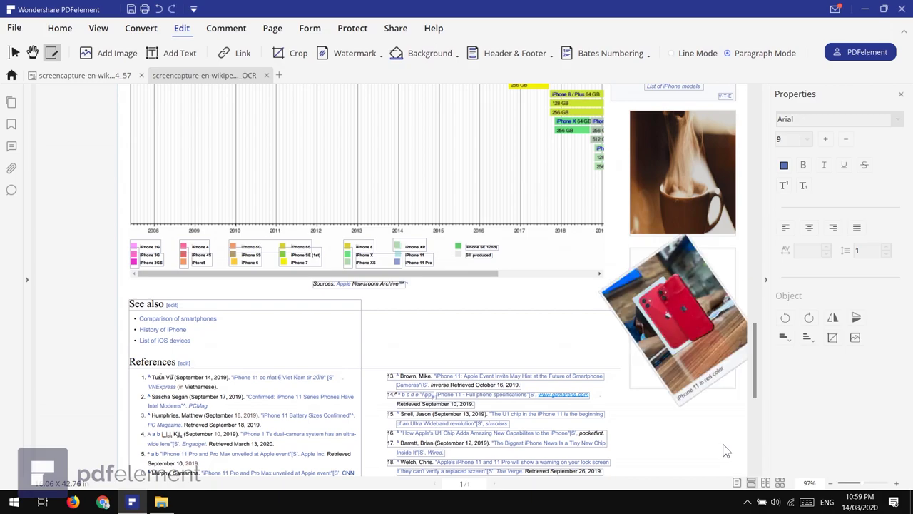
{"action": "key", "text": "ctrl+z"}
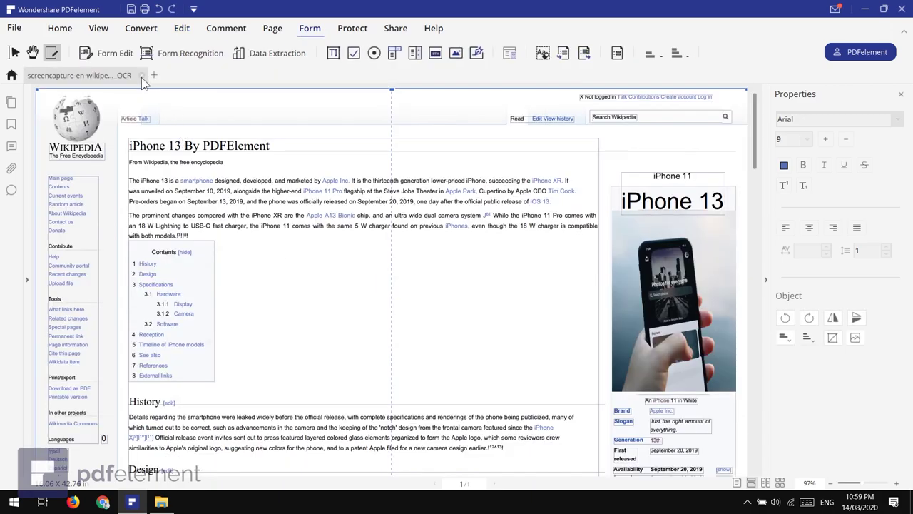
- Close the OCR document without saving its changes and open the PDF Templates library
{"action": "left_click", "coordinate": [141, 75]}
{"action": "left_click", "coordinate": [503, 287]}
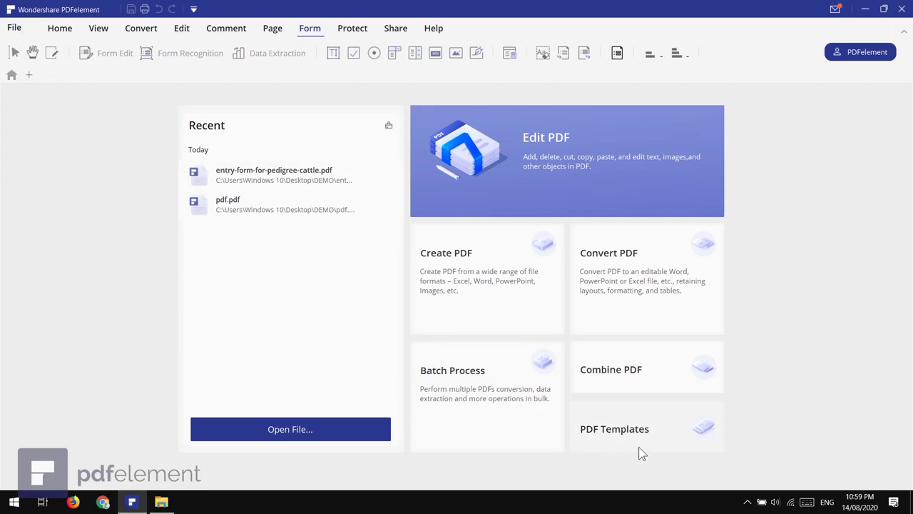
{"action": "left_click", "coordinate": [660, 448]}
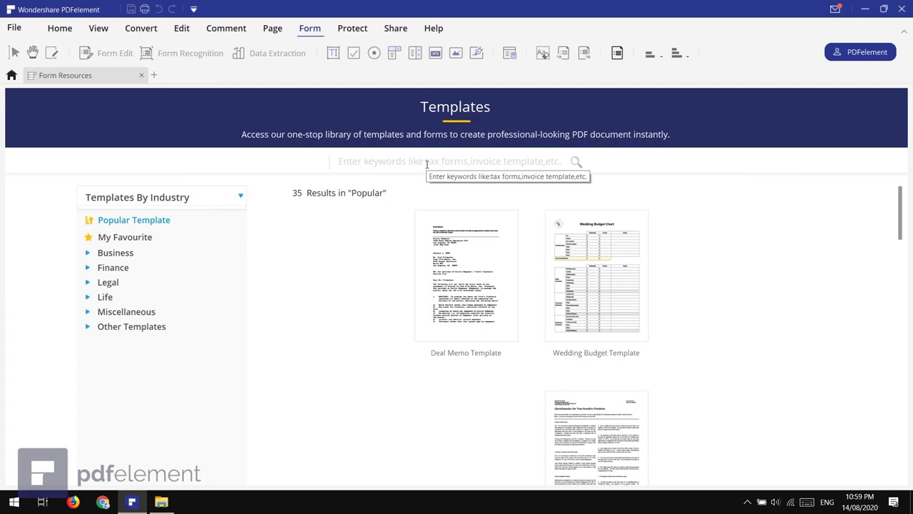
- Search the template library for "invoice"
{"action": "left_click", "coordinate": [427, 164]}
{"action": "type", "text": "invoice"}
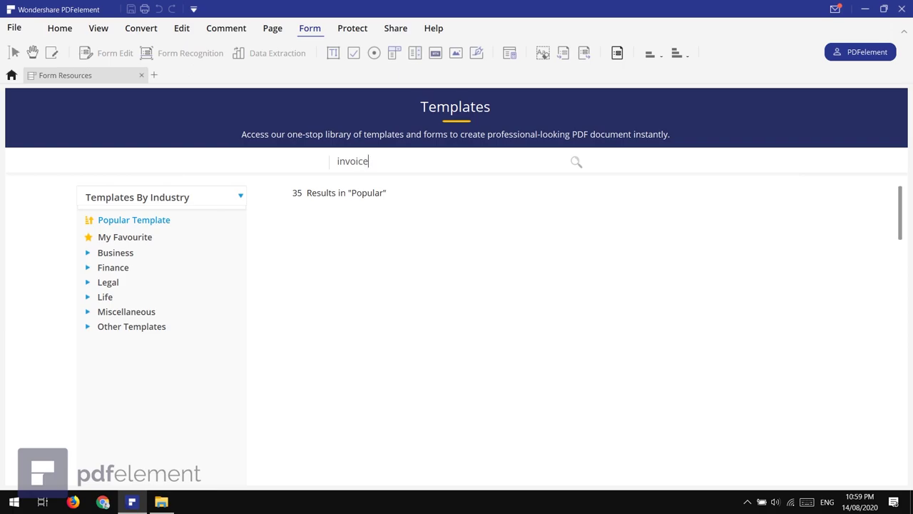
{"action": "key", "text": "Return"}
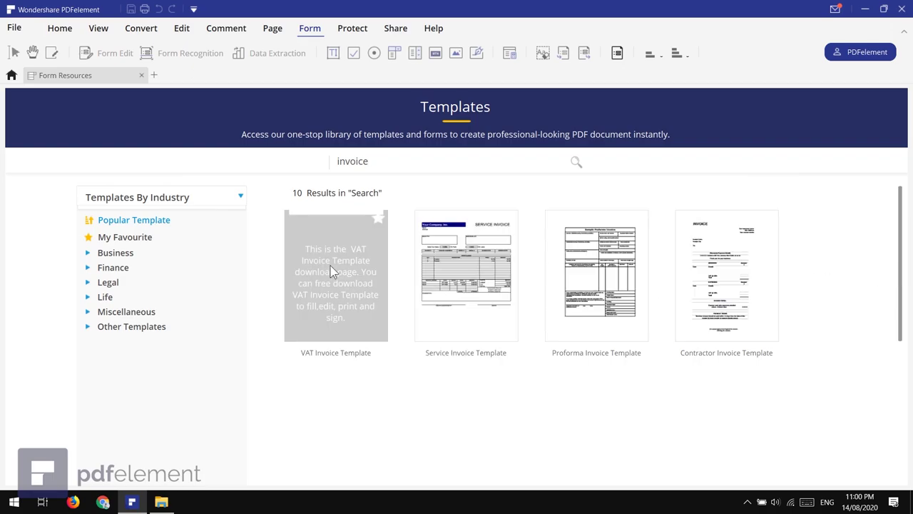
- Open the Billing Invoice Template from the invoice results and download it as an editable document
{"action": "scroll", "coordinate": [549, 400], "scroll_direction": "down", "scroll_amount": 1}
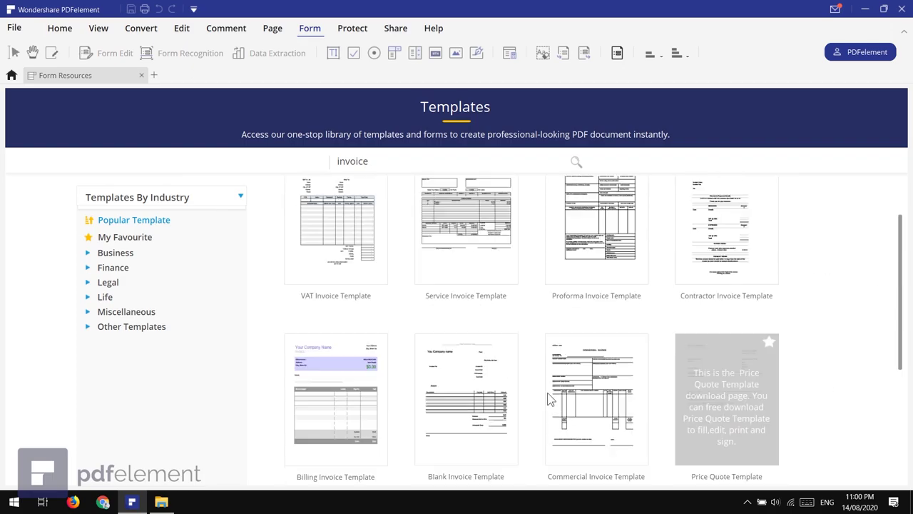
{"action": "left_click", "coordinate": [301, 400]}
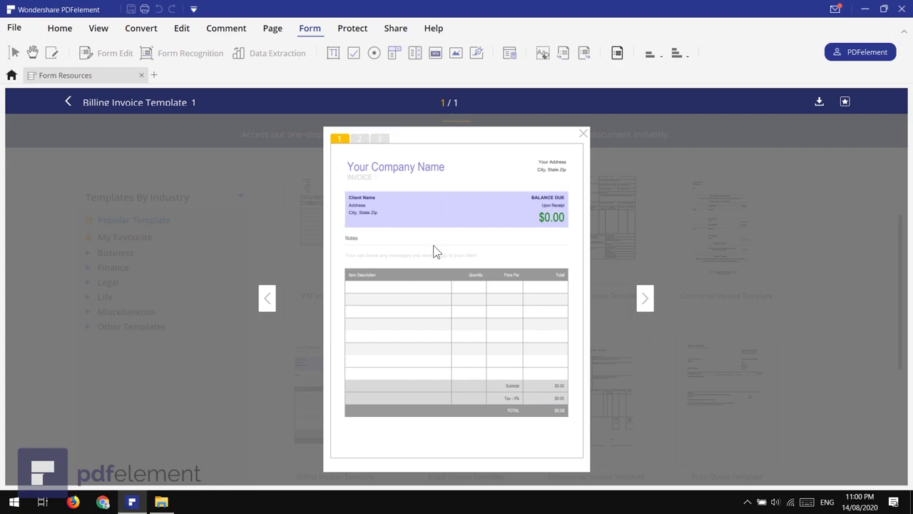
{"action": "left_click", "coordinate": [820, 101]}
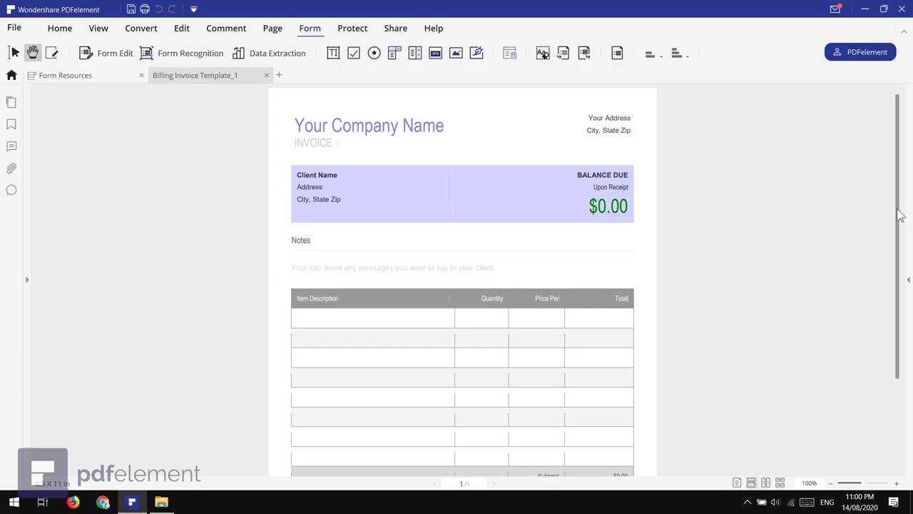
- Look over the downloaded billing invoice and fit its page to the window width
{"action": "left_click_drag", "start_coordinate": [901, 216], "coordinate": [908, 303]}
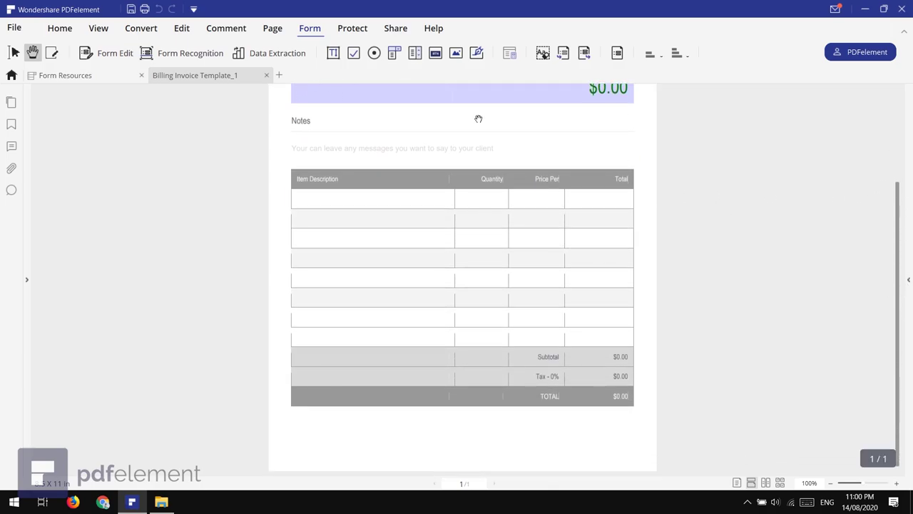
{"action": "left_click", "coordinate": [106, 31]}
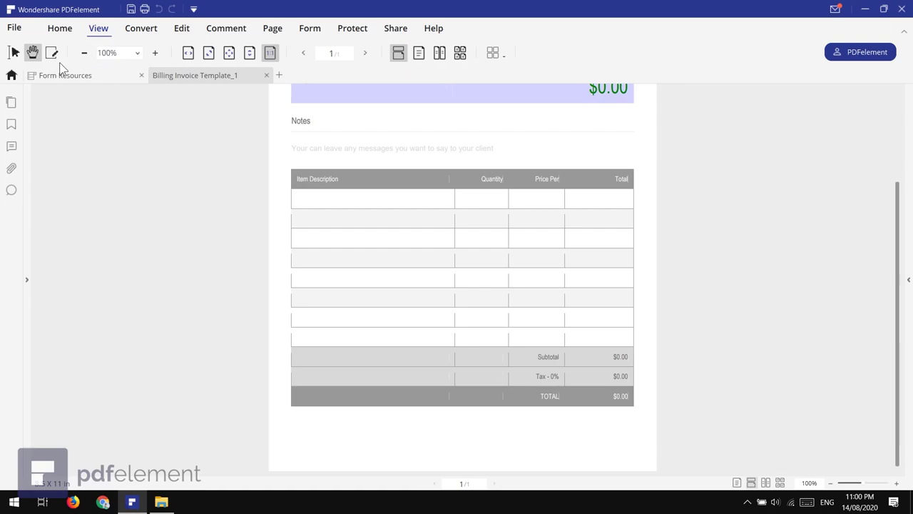
{"action": "left_click", "coordinate": [188, 53]}
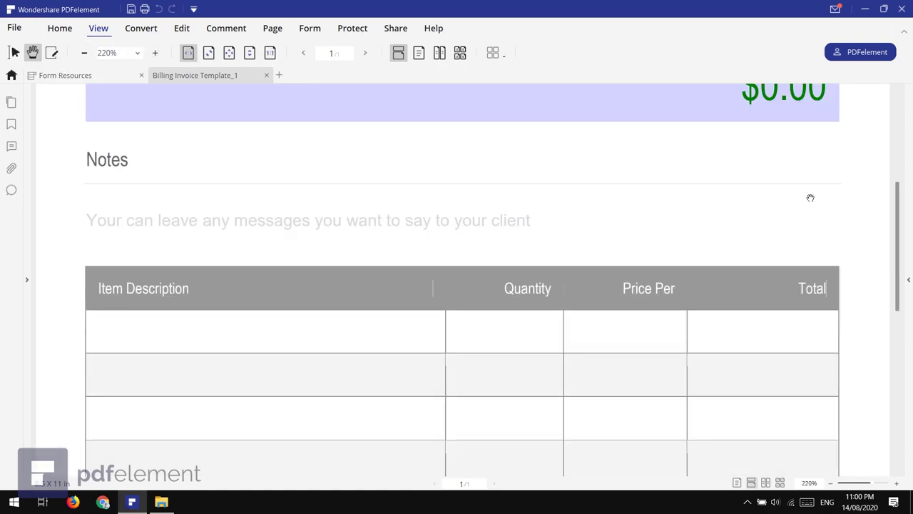
- Switch the billing invoice to edit mode and change the balance due amount to $25.00
{"action": "scroll", "coordinate": [811, 198], "scroll_direction": "up", "scroll_amount": 3}
{"action": "left_click", "coordinate": [52, 52]}
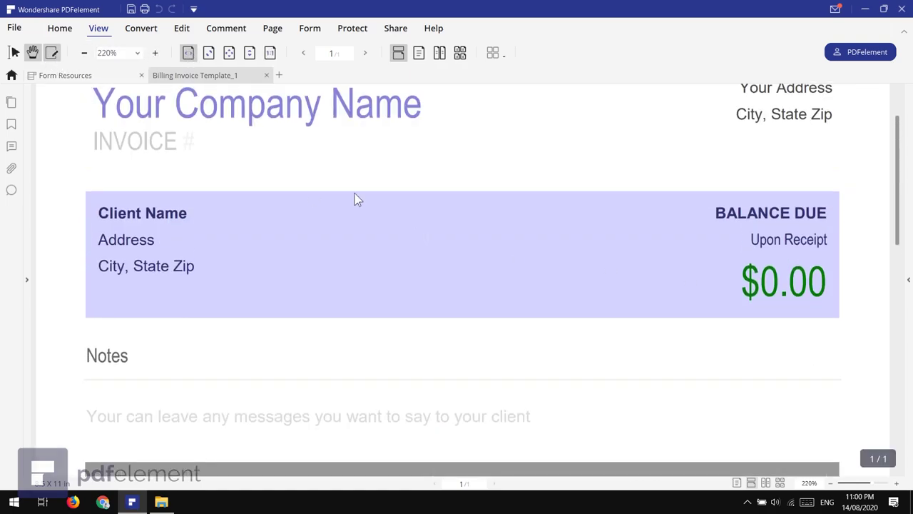
{"action": "left_click", "coordinate": [670, 247]}
{"action": "double_click", "coordinate": [646, 249]}
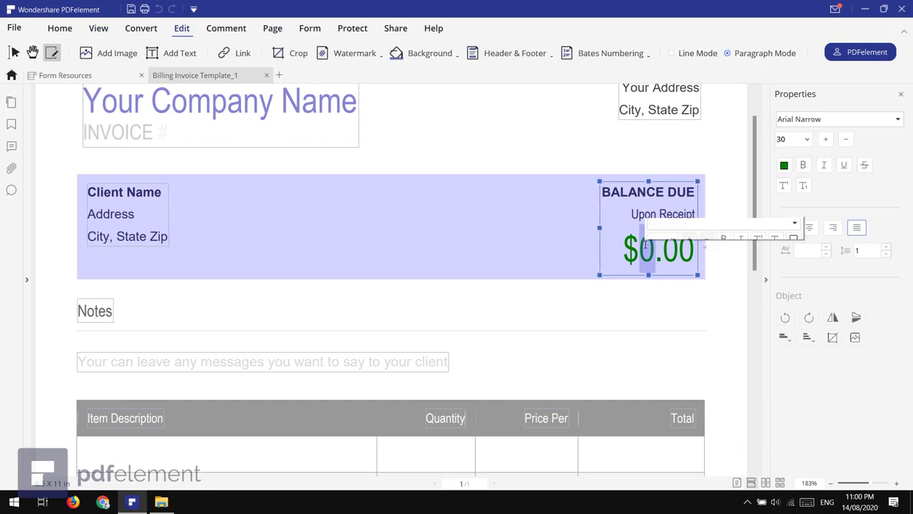
{"action": "type", "text": "25."}
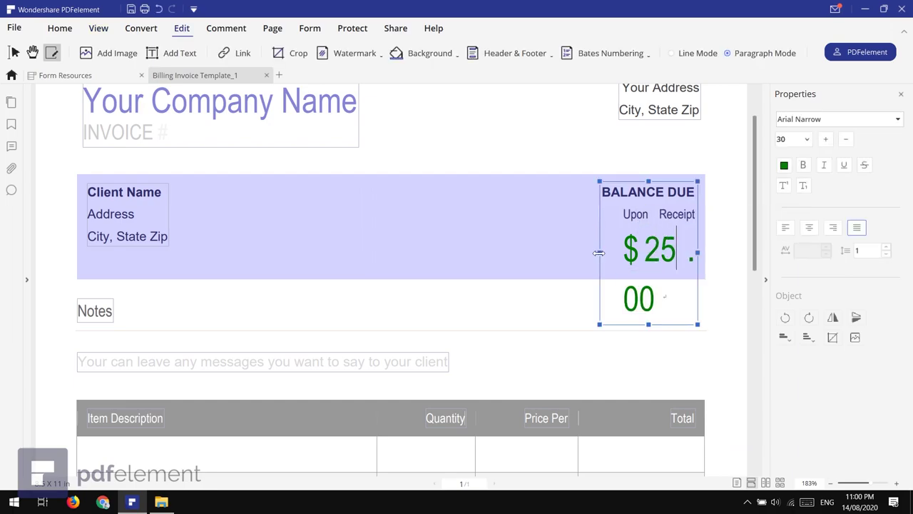
- Widen the balance due text box to fit $25.00 on one line and remove the extra space before the amount
{"action": "left_click_drag", "start_coordinate": [599, 251], "coordinate": [532, 247]}
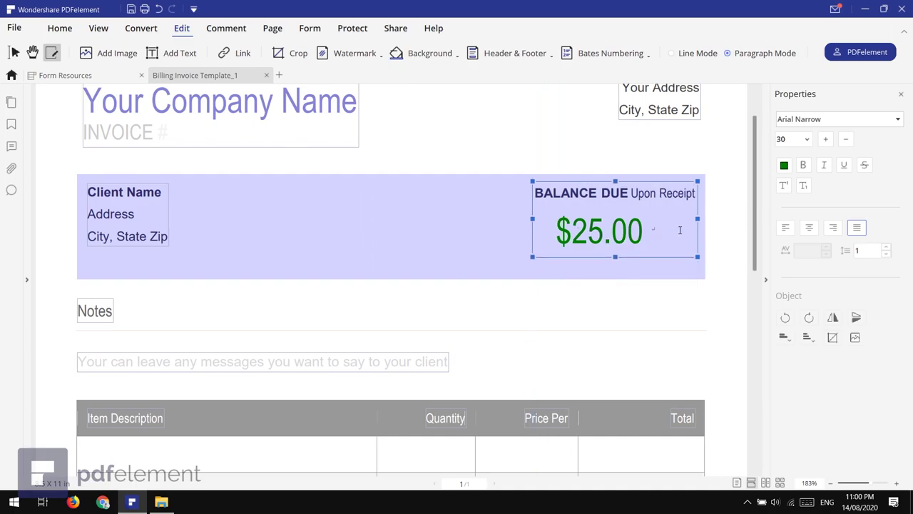
{"action": "left_click_drag", "start_coordinate": [534, 218], "coordinate": [529, 214]}
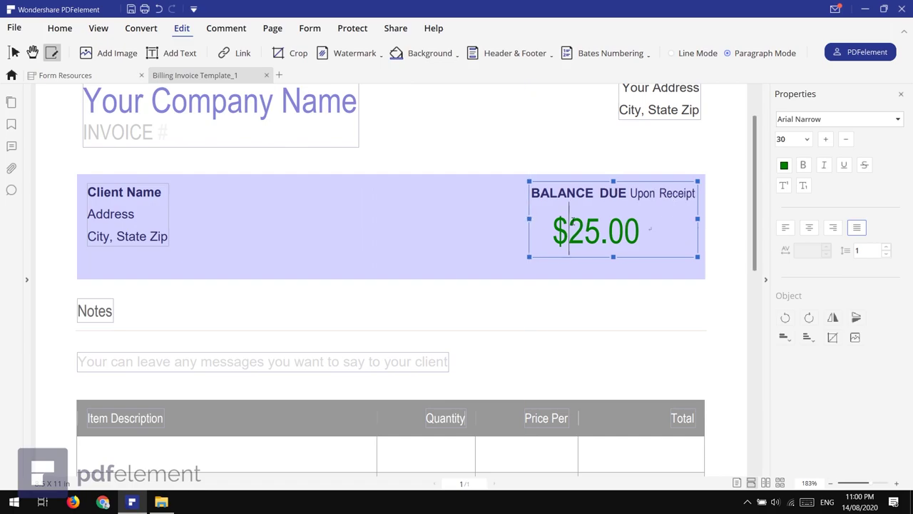
{"action": "left_click", "coordinate": [703, 192]}
{"action": "left_click", "coordinate": [554, 236]}
{"action": "key", "text": "BackSpace"}
{"action": "key", "text": "BackSpace"}
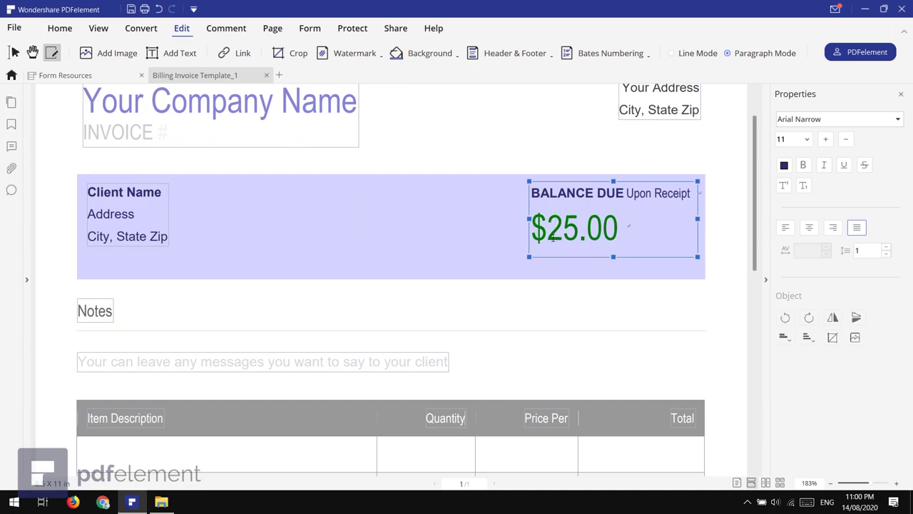
{"action": "left_click", "coordinate": [550, 272]}
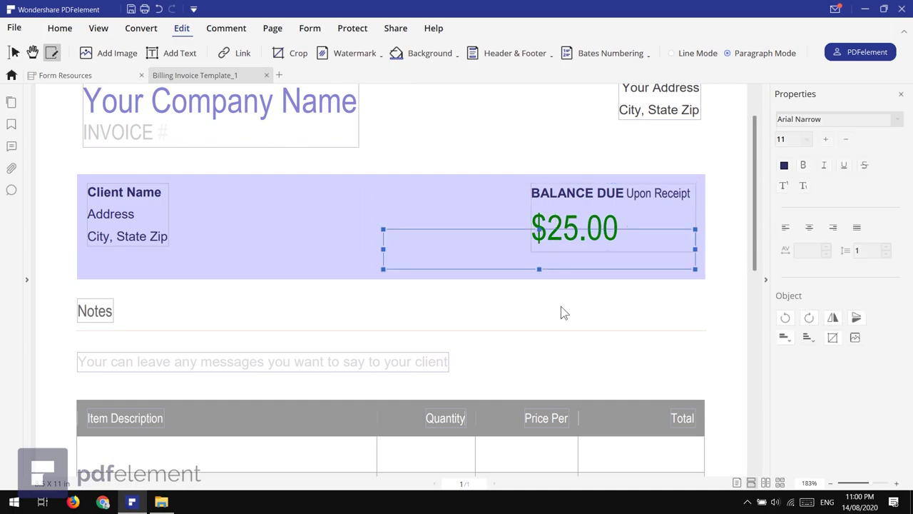
- Replace the "Your Company Name" heading on the invoice with "iOSProHacker"
{"action": "scroll", "coordinate": [228, 142], "scroll_direction": "up", "scroll_amount": 1}
{"action": "left_click", "coordinate": [227, 153]}
{"action": "left_click_drag", "start_coordinate": [225, 153], "coordinate": [83, 155]}
{"action": "type", "text": "iOSProHackerany"}
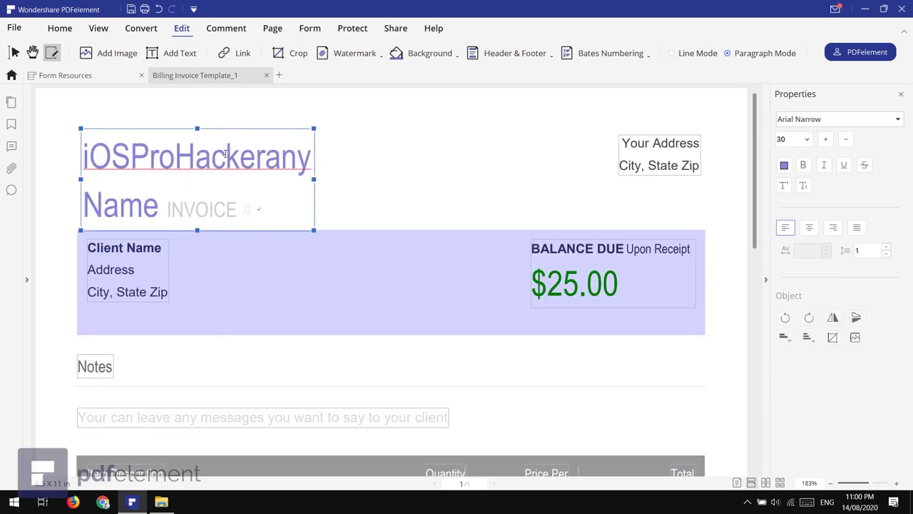
{"action": "left_click_drag", "start_coordinate": [265, 156], "coordinate": [176, 208]}
{"action": "key", "text": "BackSpace"}
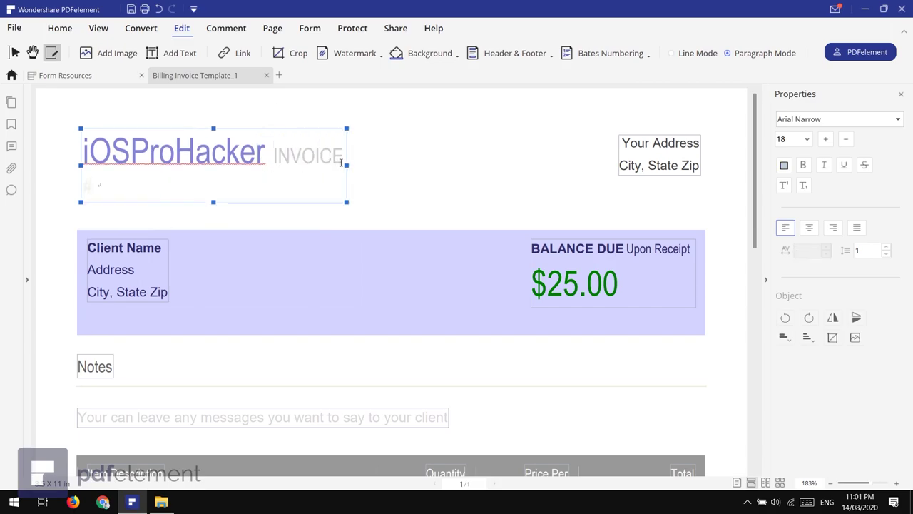
- Number the invoice by making the text beside the company name read "INVOICE#34"
{"action": "type", "text": "34"}
{"action": "key", "text": "Return"}
{"action": "key", "text": "BackSpace"}
{"action": "key", "text": "BackSpace"}
{"action": "key", "text": "BackSpace"}
{"action": "key", "text": "BackSpace"}
{"action": "key", "text": "BackSpace"}
{"action": "type", "text": "#34"}
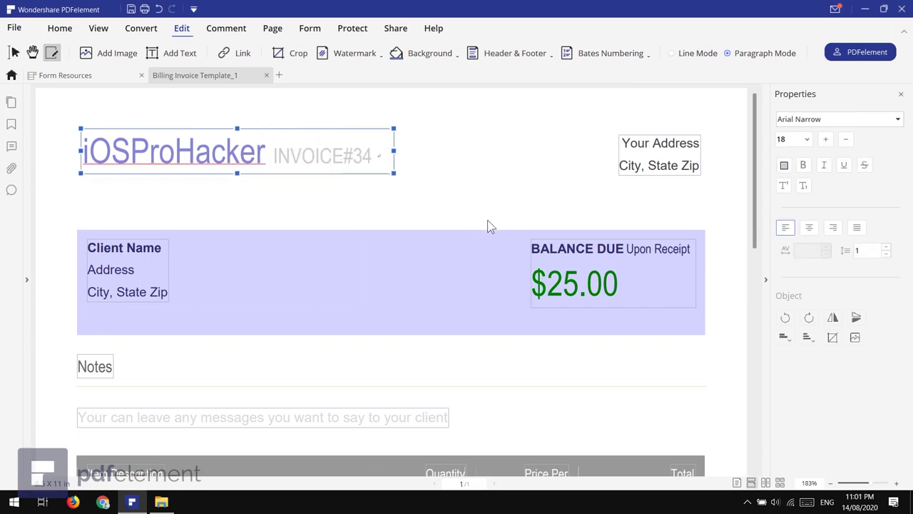
{"action": "left_click", "coordinate": [489, 222]}
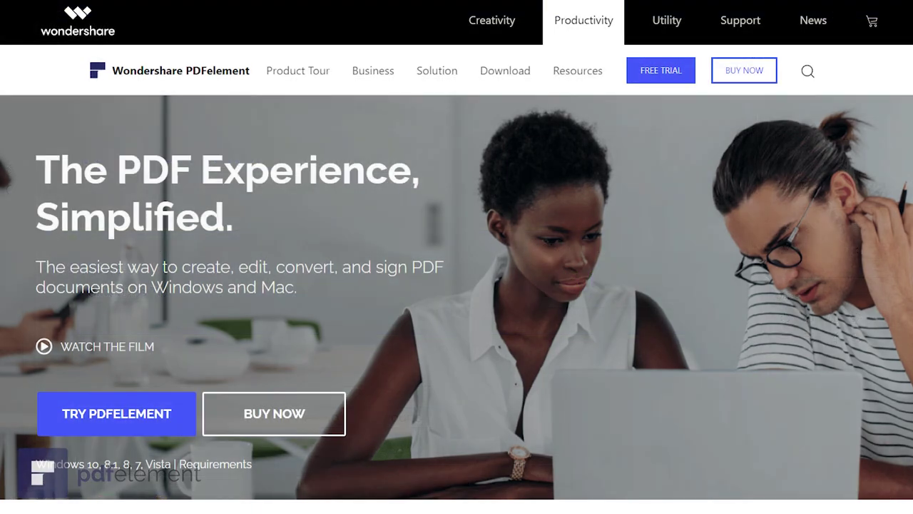